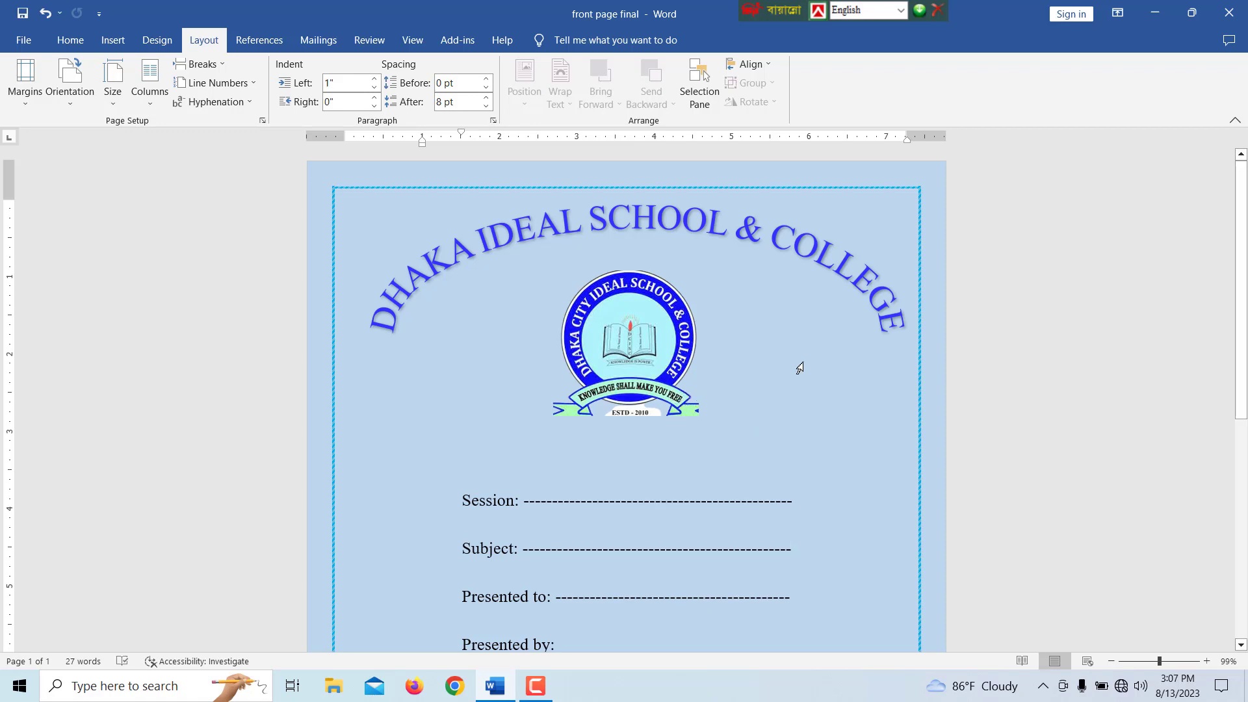
pyautogui.moveTo(1239, 276)
pyautogui.mouseDown()
pyautogui.moveTo(1192, 499)
pyautogui.moveTo(1240, 491)
pyautogui.moveTo(1244, 223)
pyautogui.moveTo(1223, 527)
pyautogui.moveTo(1237, 239)
pyautogui.mouseUp()
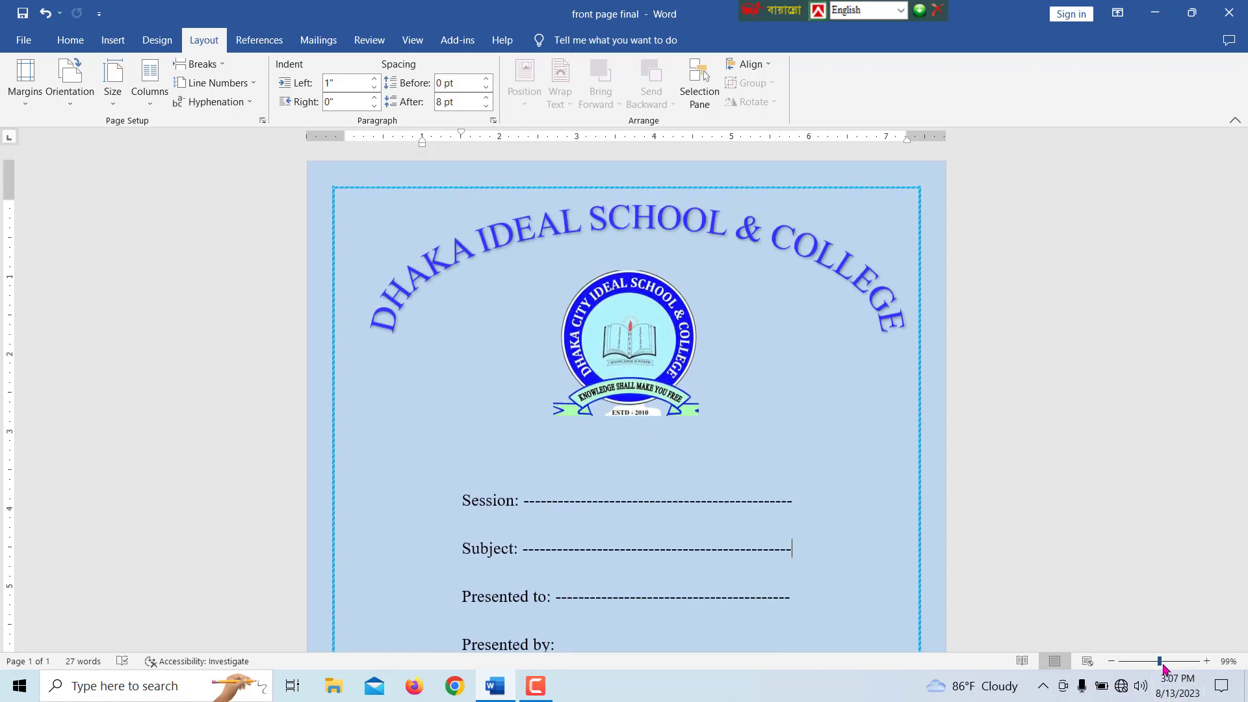
pyautogui.moveTo(1159, 664); pyautogui.dragTo(1142, 668)
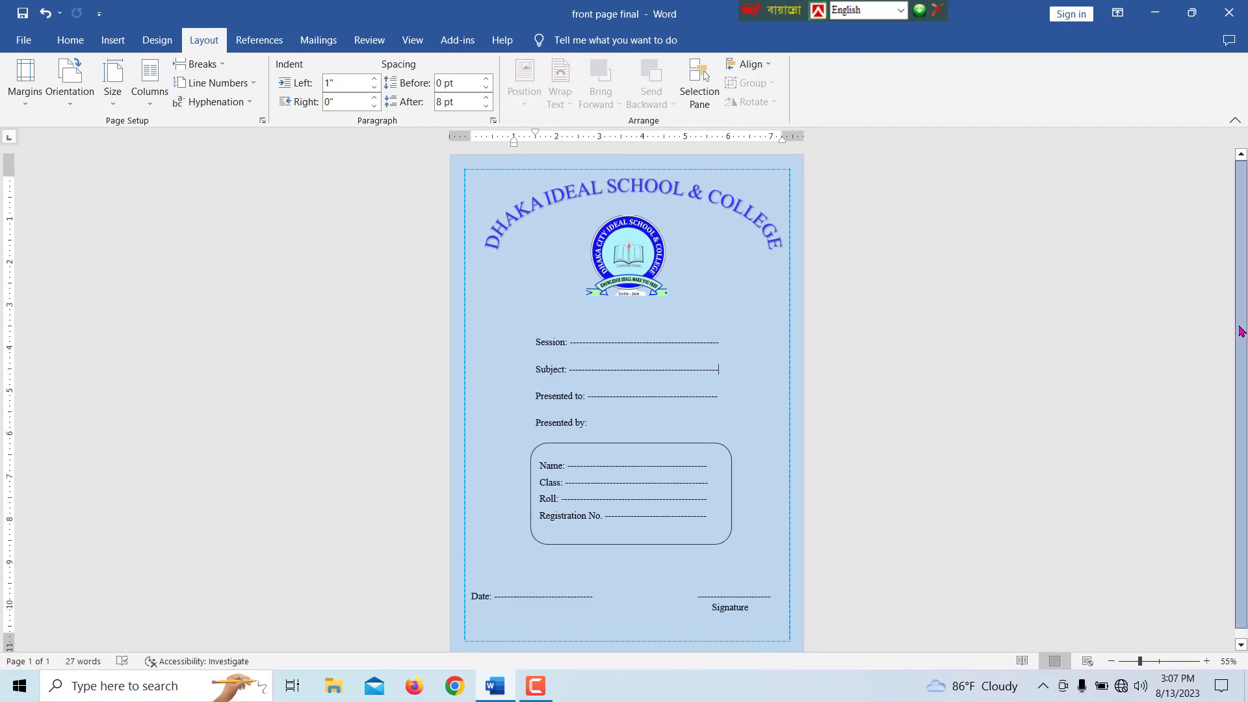
pyautogui.scroll(-1, 1241, 331)
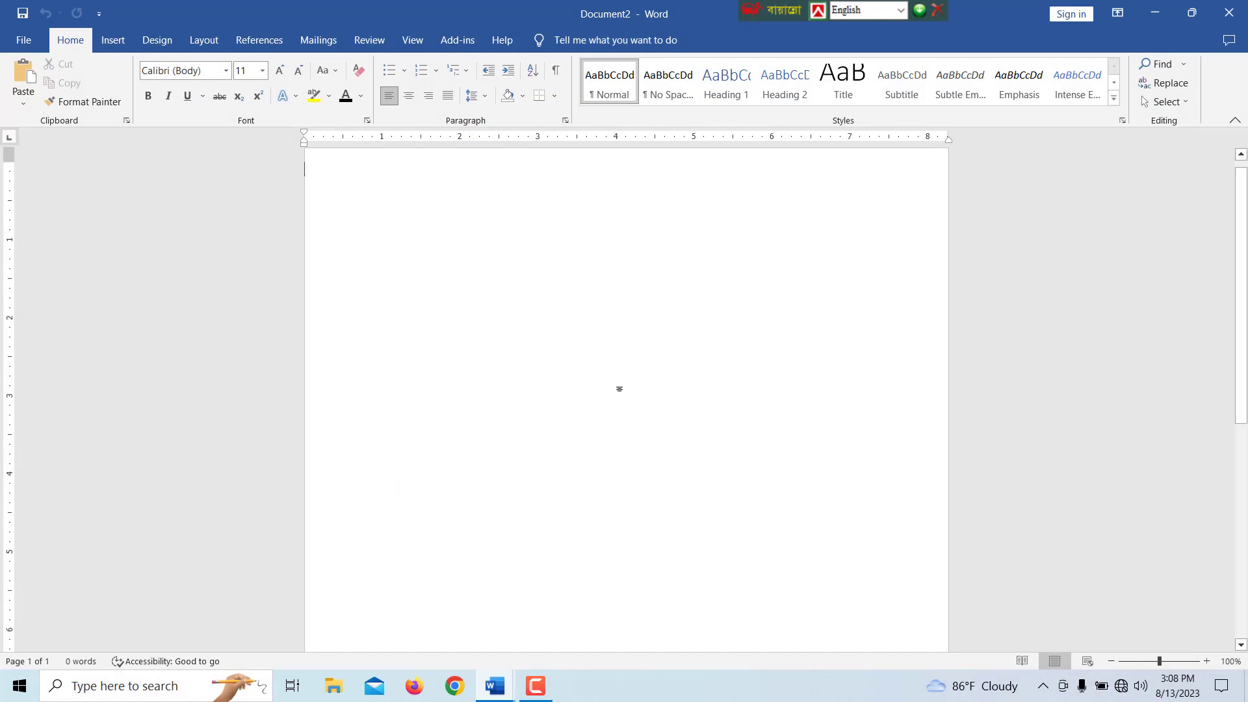
# Set the blank document's paper size to A4 and its margins to Narrow.
pyautogui.click(207, 43)
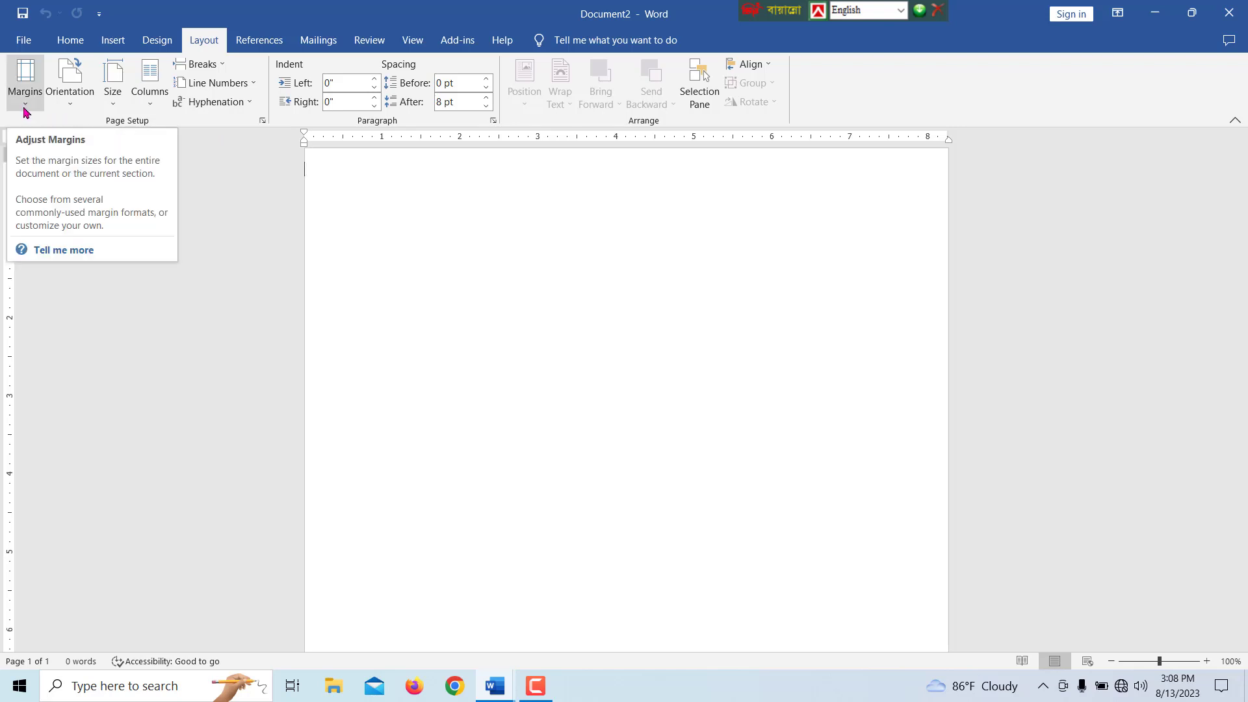
pyautogui.click(112, 108)
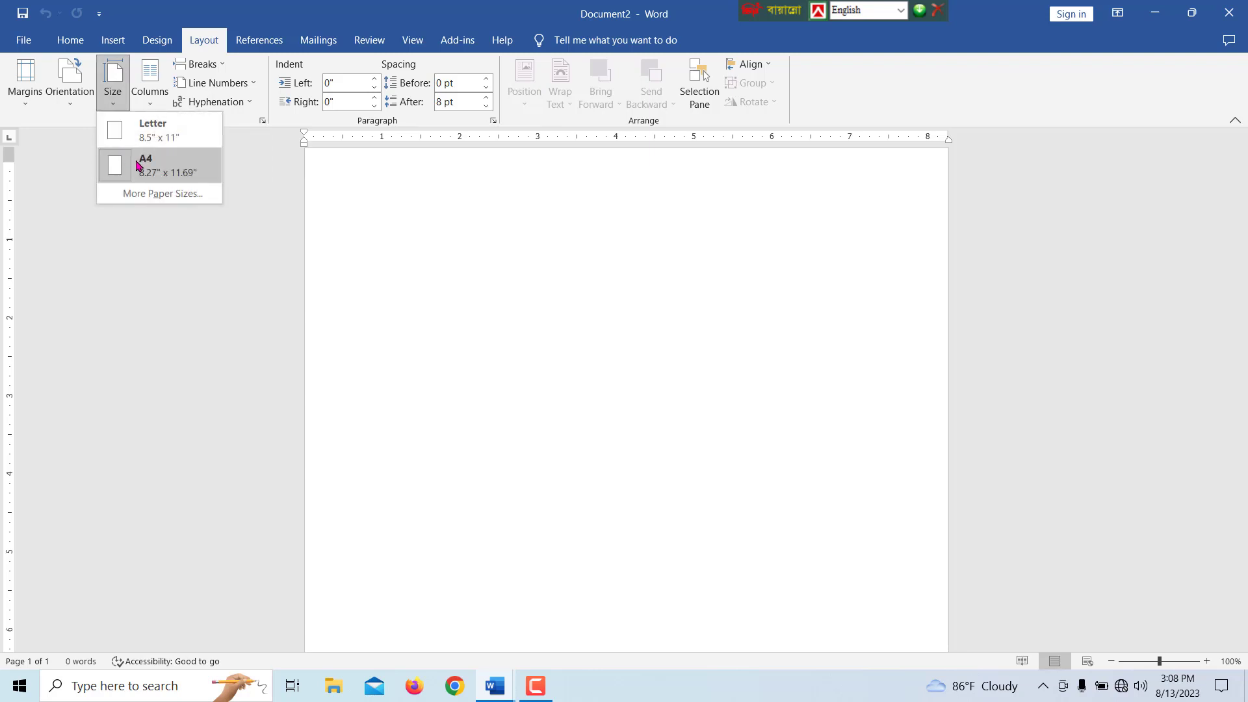
pyautogui.click(138, 166)
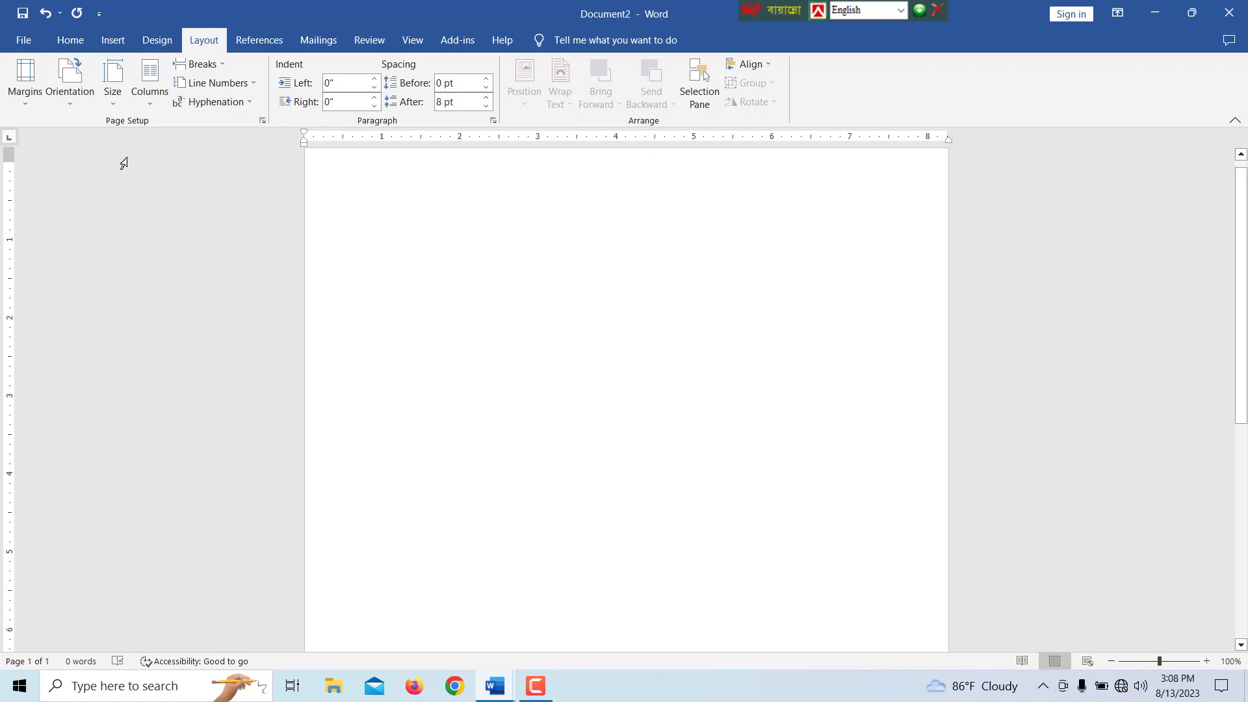
pyautogui.click(25, 106)
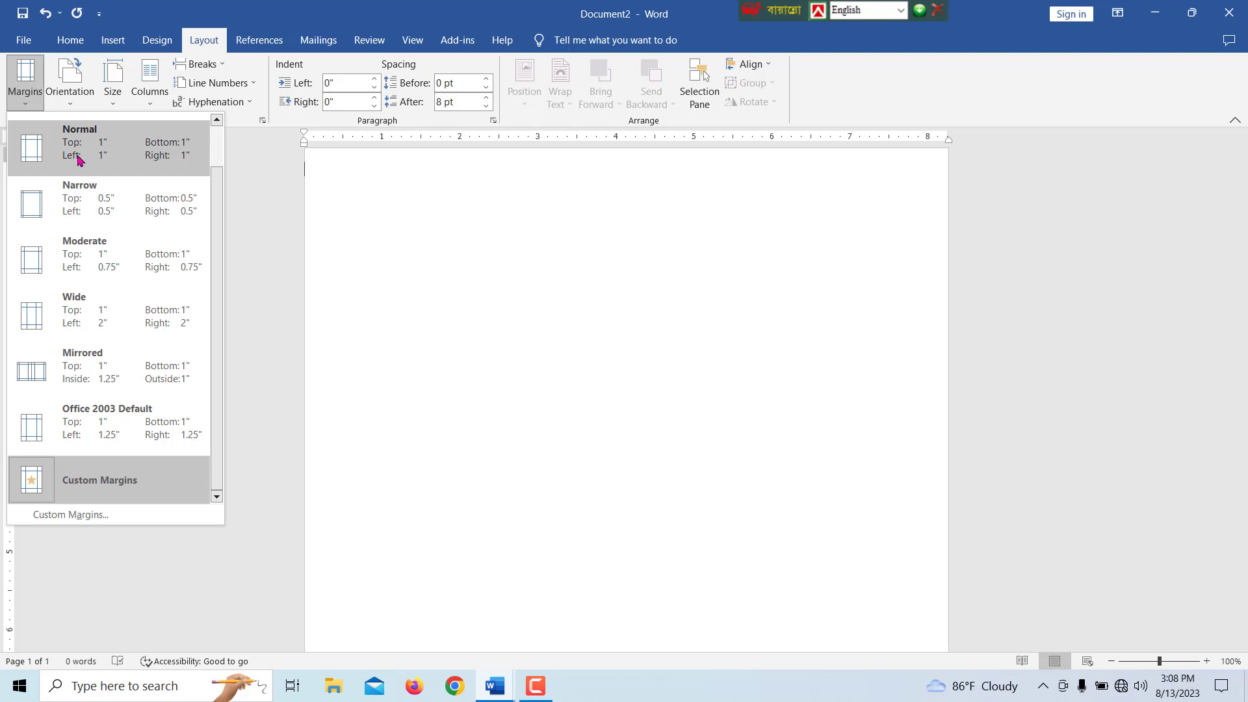
pyautogui.click(76, 204)
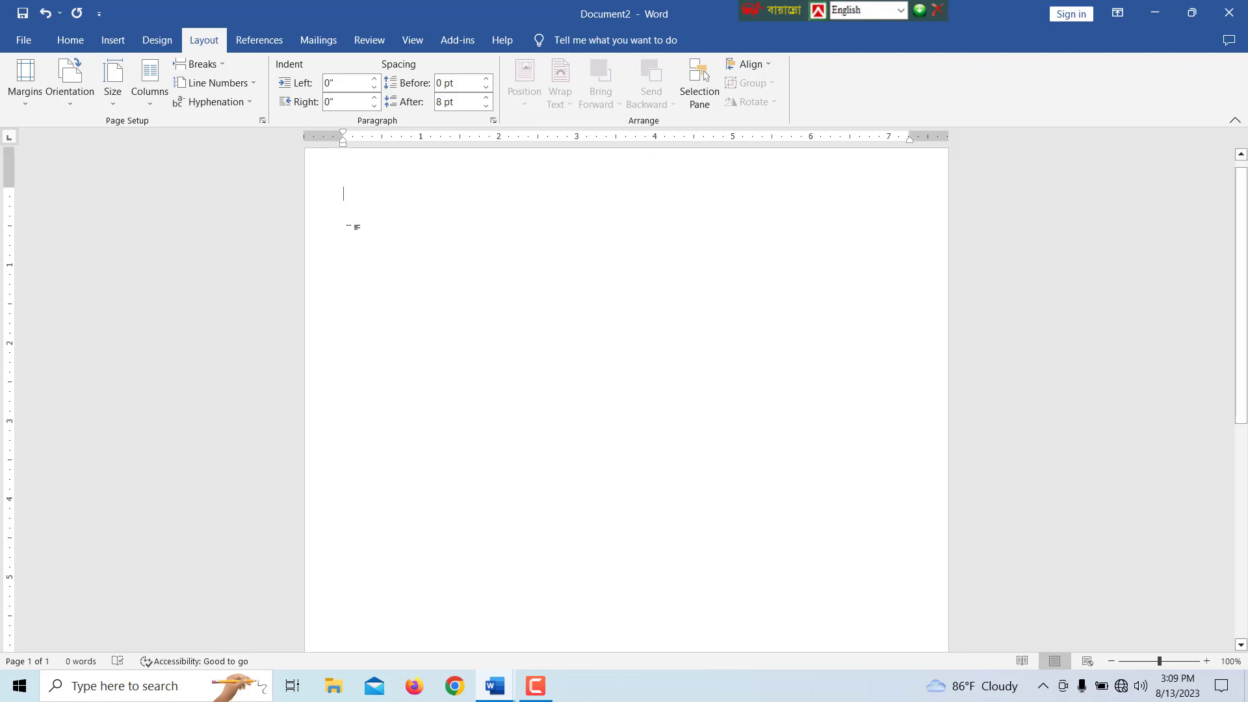
# Insert a WordArt text box at the start of the page in the black-filled style with a shadow.
pyautogui.click(115, 40)
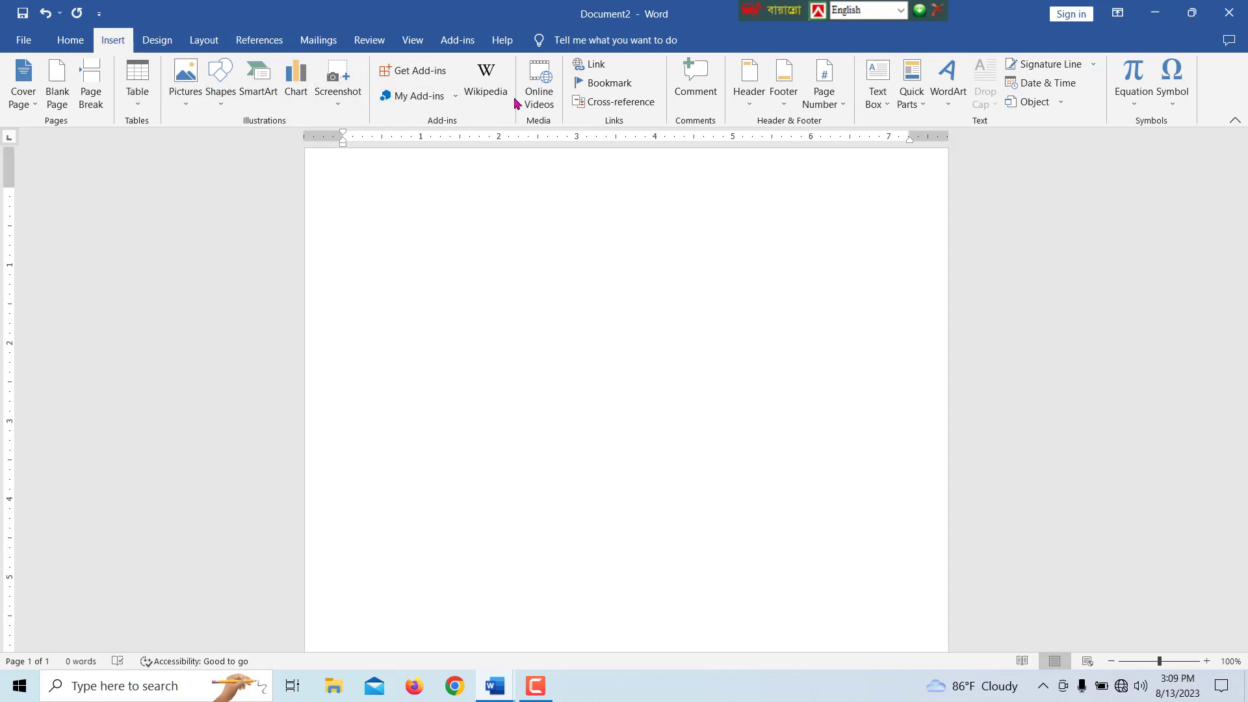
pyautogui.click(949, 109)
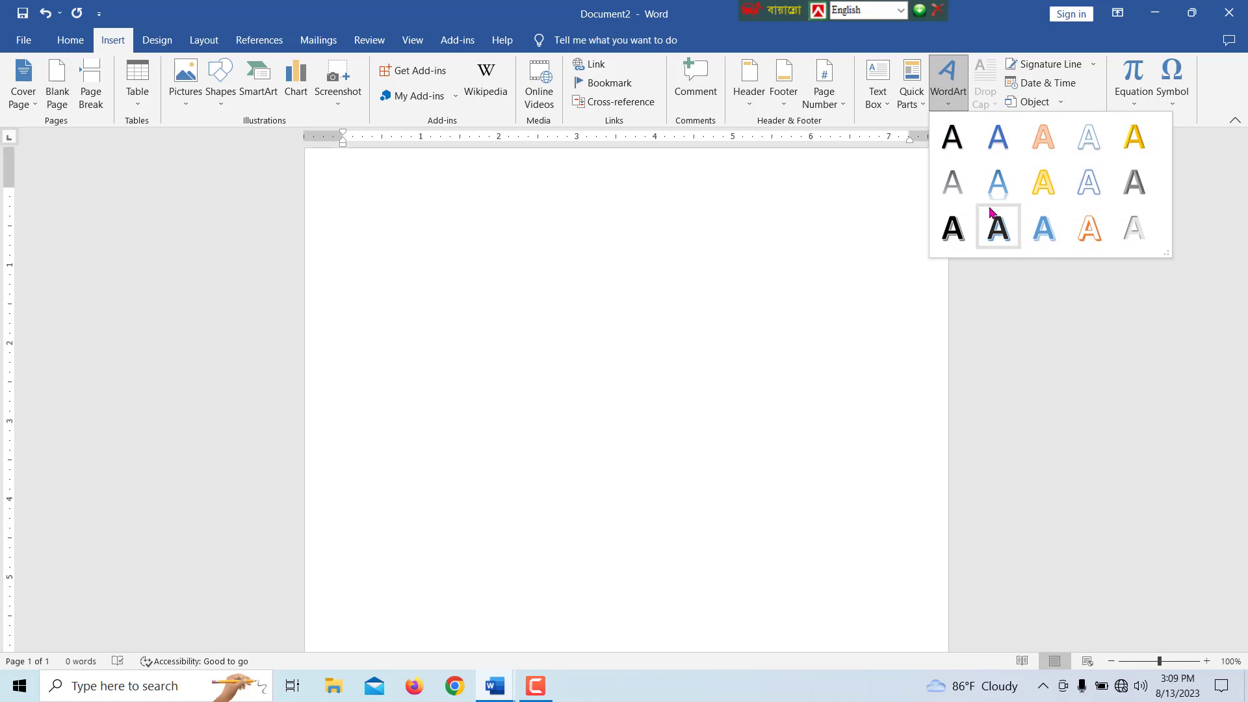
pyautogui.click(955, 145)
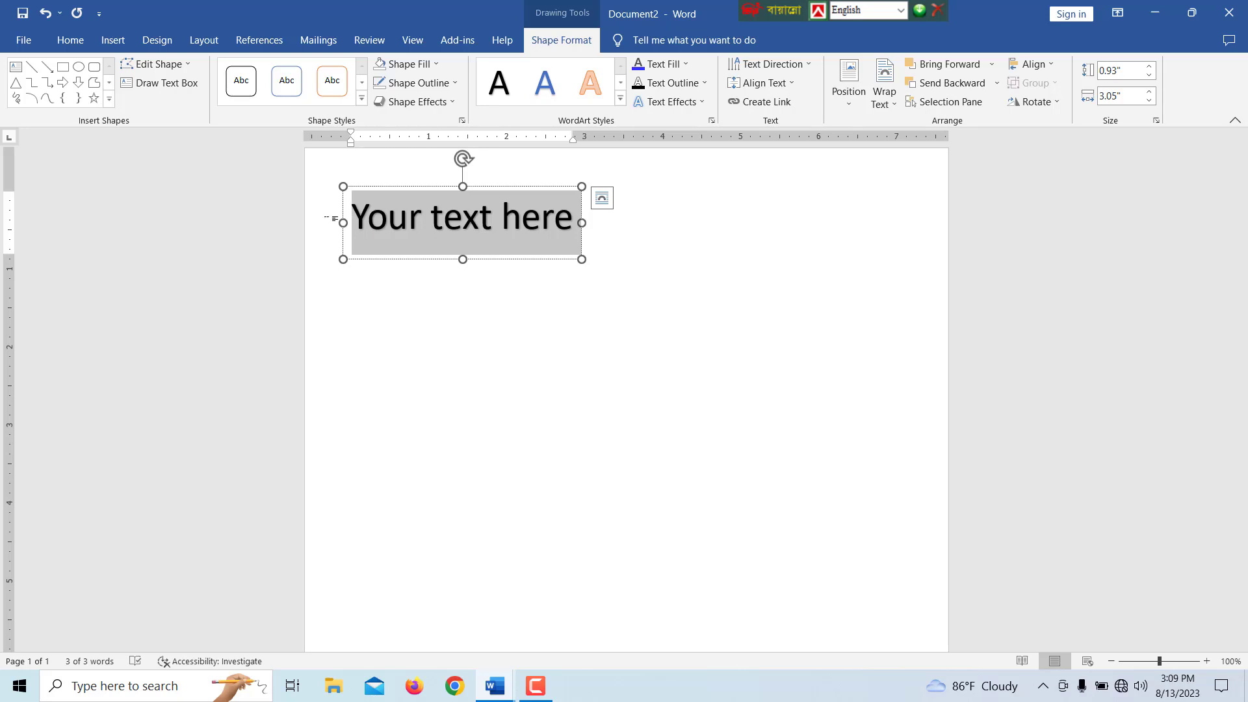
# Format the WordArt in Times New Roman at size 48 and replace its placeholder text with DHAKA IDEAL SCHOOL & COLLEGE.
pyautogui.click(70, 41)
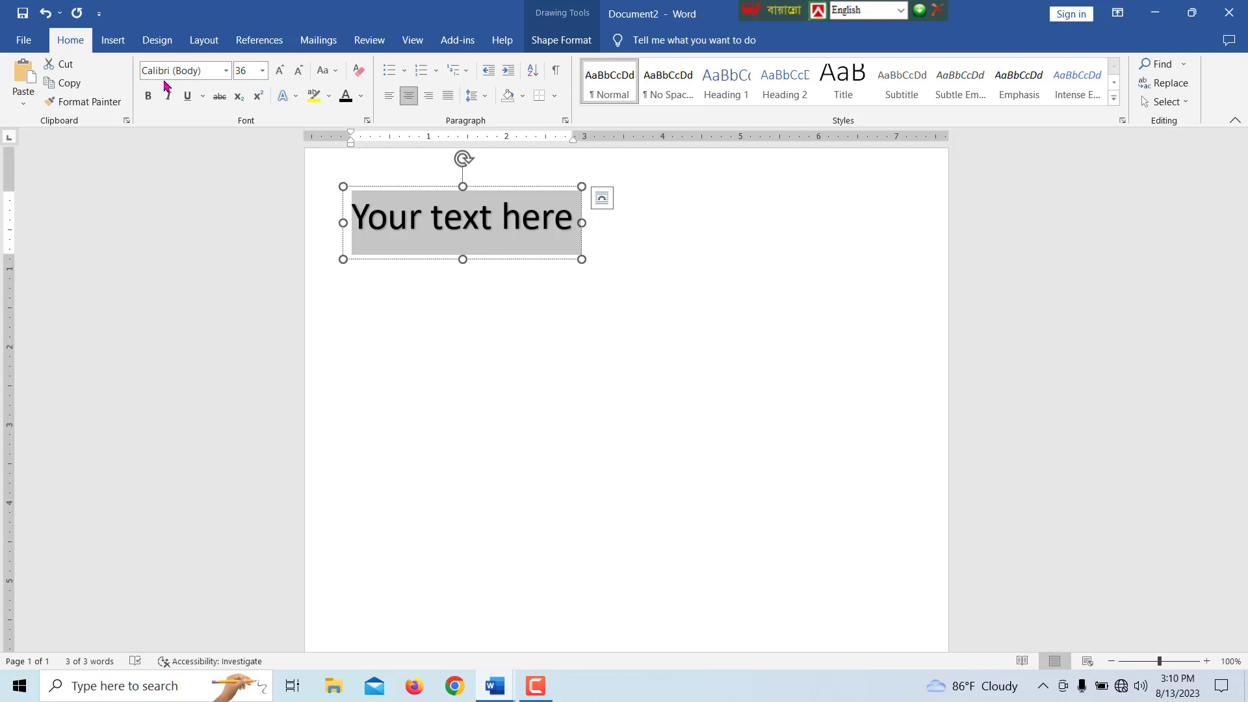
pyautogui.click(227, 71)
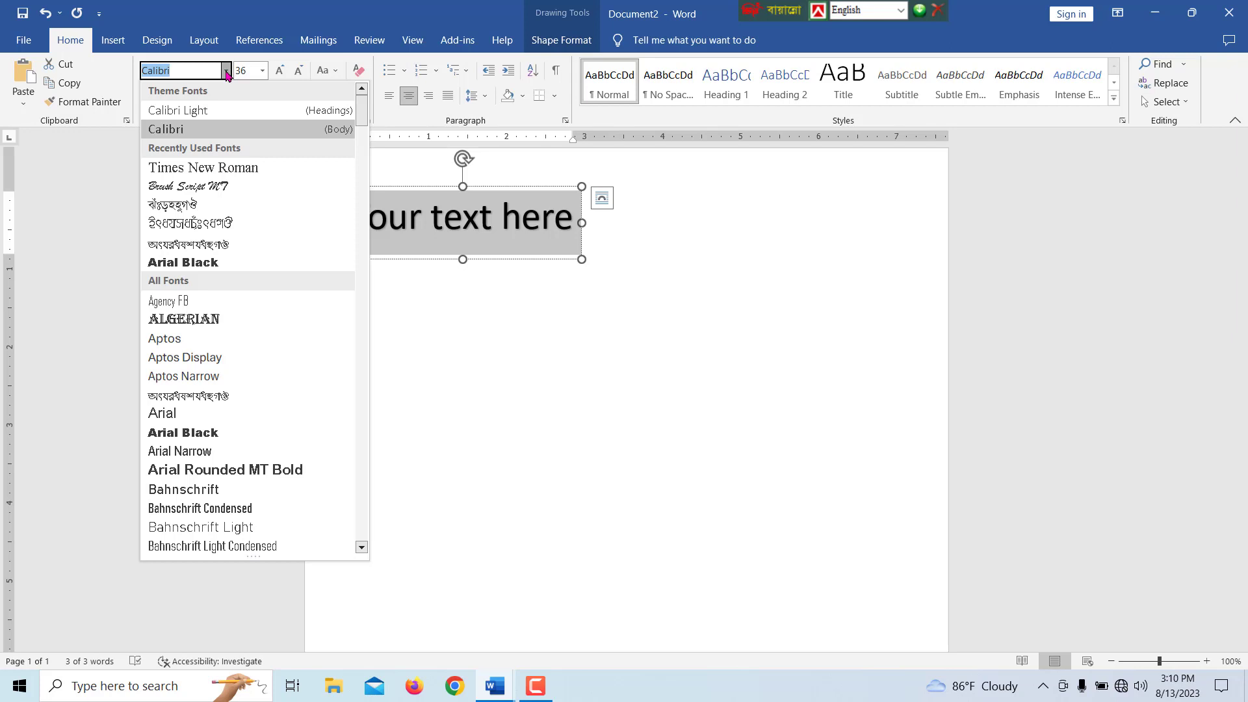
pyautogui.click(200, 170)
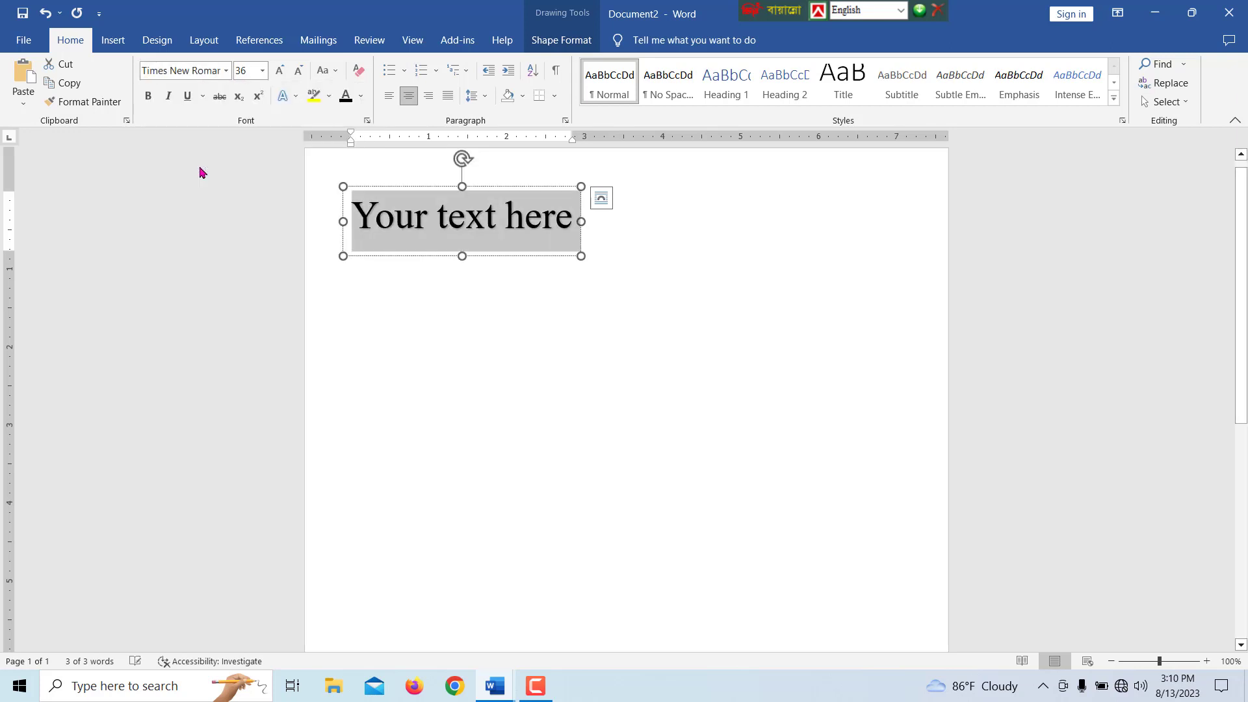
pyautogui.click(263, 72)
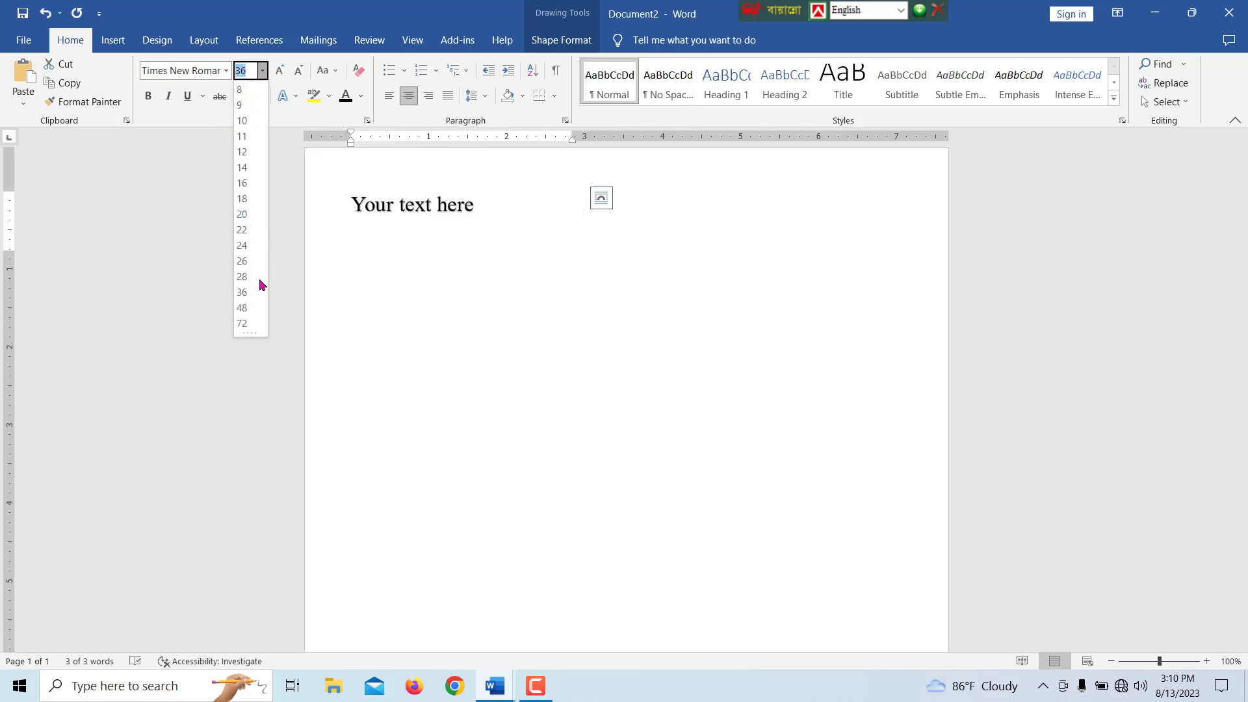
pyautogui.click(245, 310)
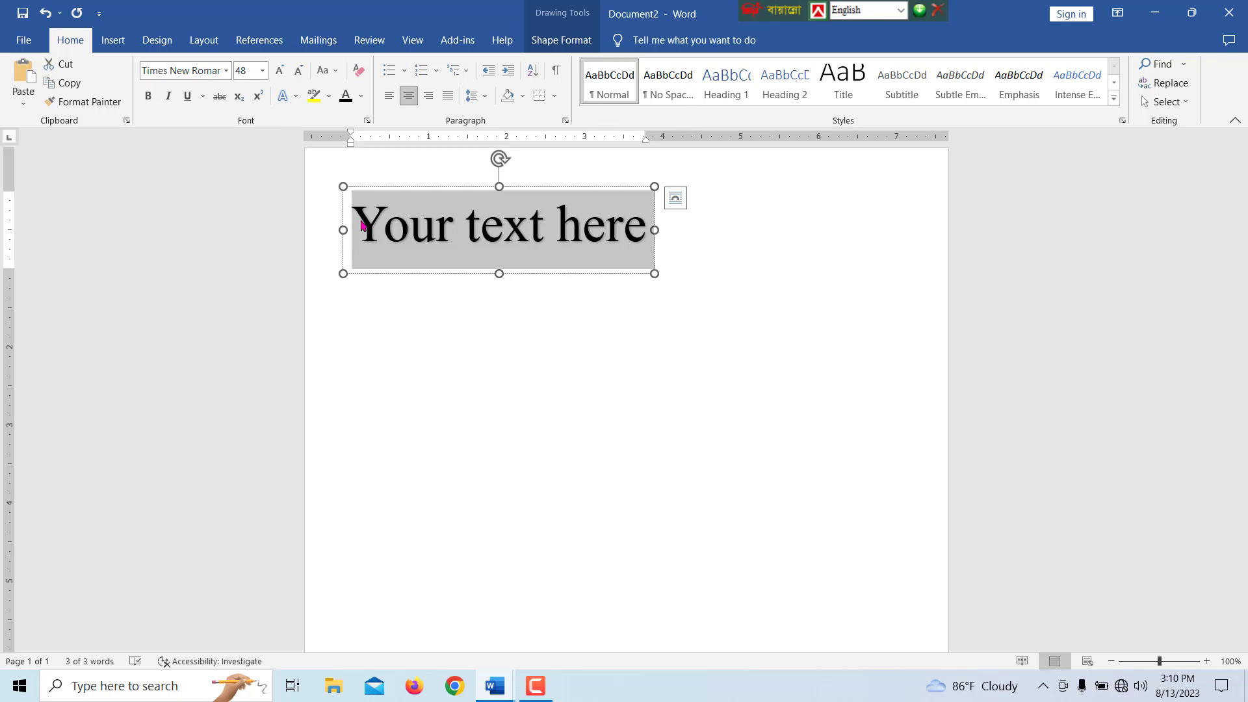
pyautogui.press('capslock')
pyautogui.write('DHAKA IDEAL')
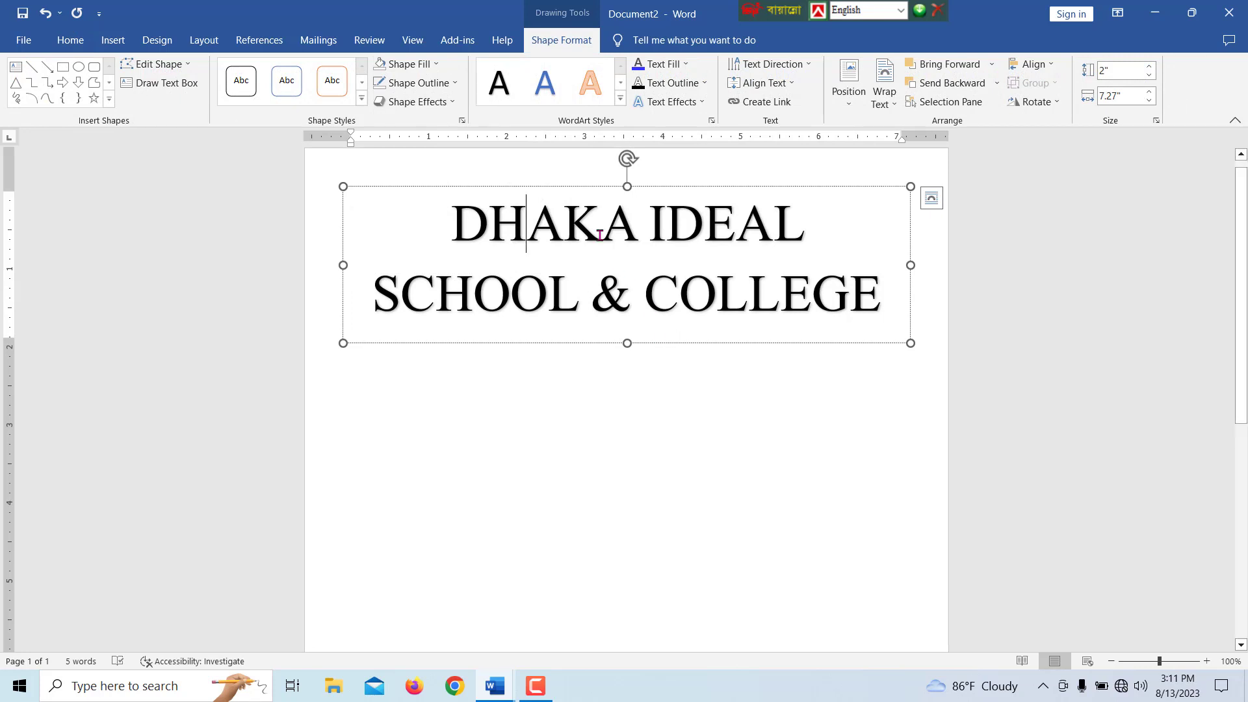
# Apply the upward arch Follow Path transform to the WordArt title and set its text wrapping to In Front of Text.
pyautogui.click(571, 185)
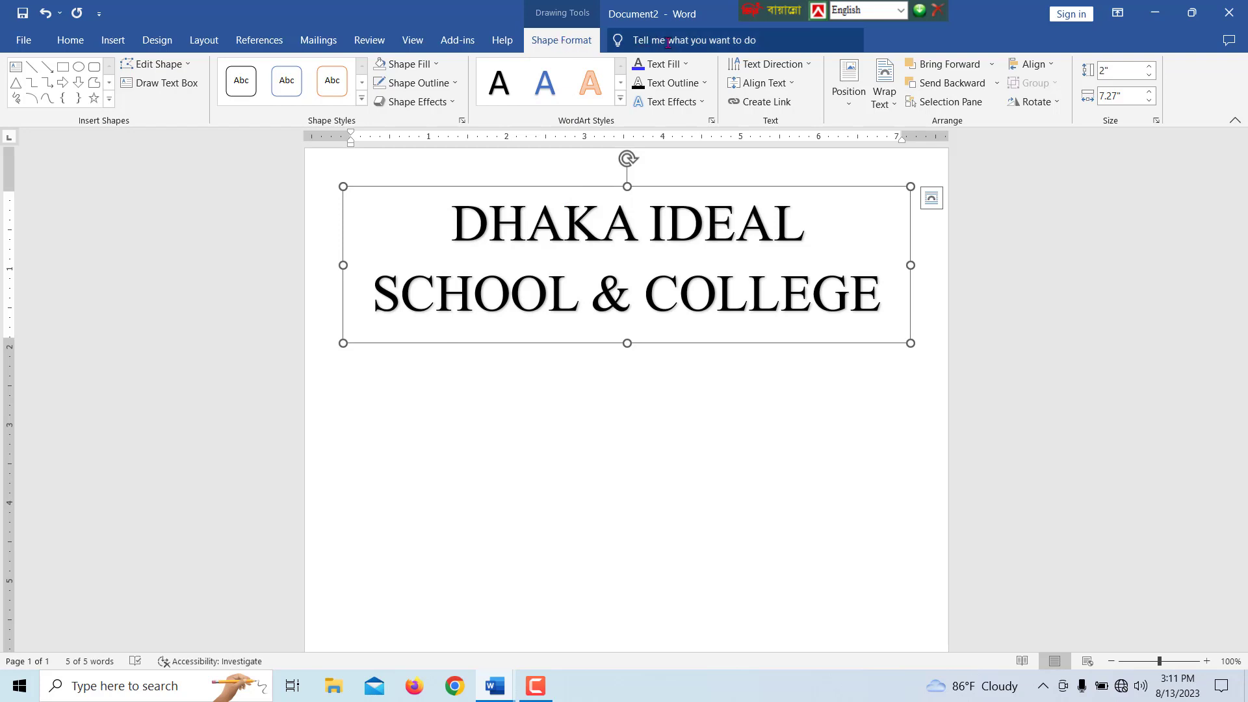
pyautogui.click(702, 104)
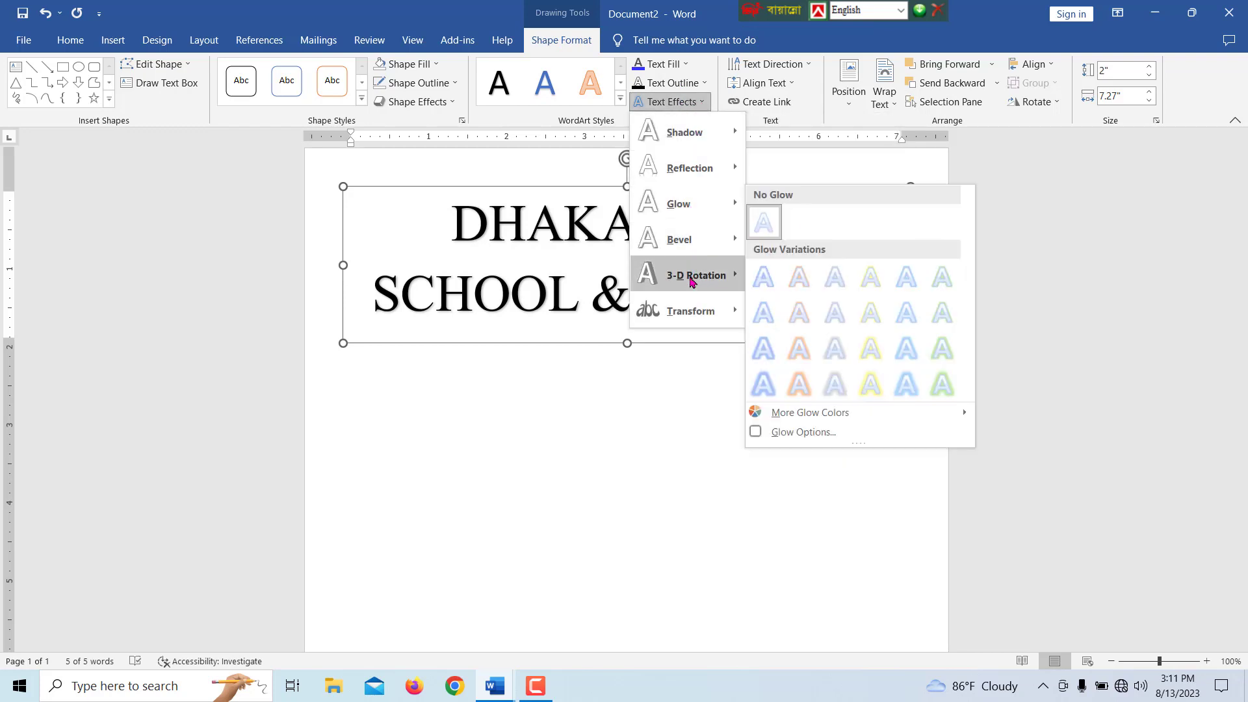
pyautogui.moveTo(692, 313)
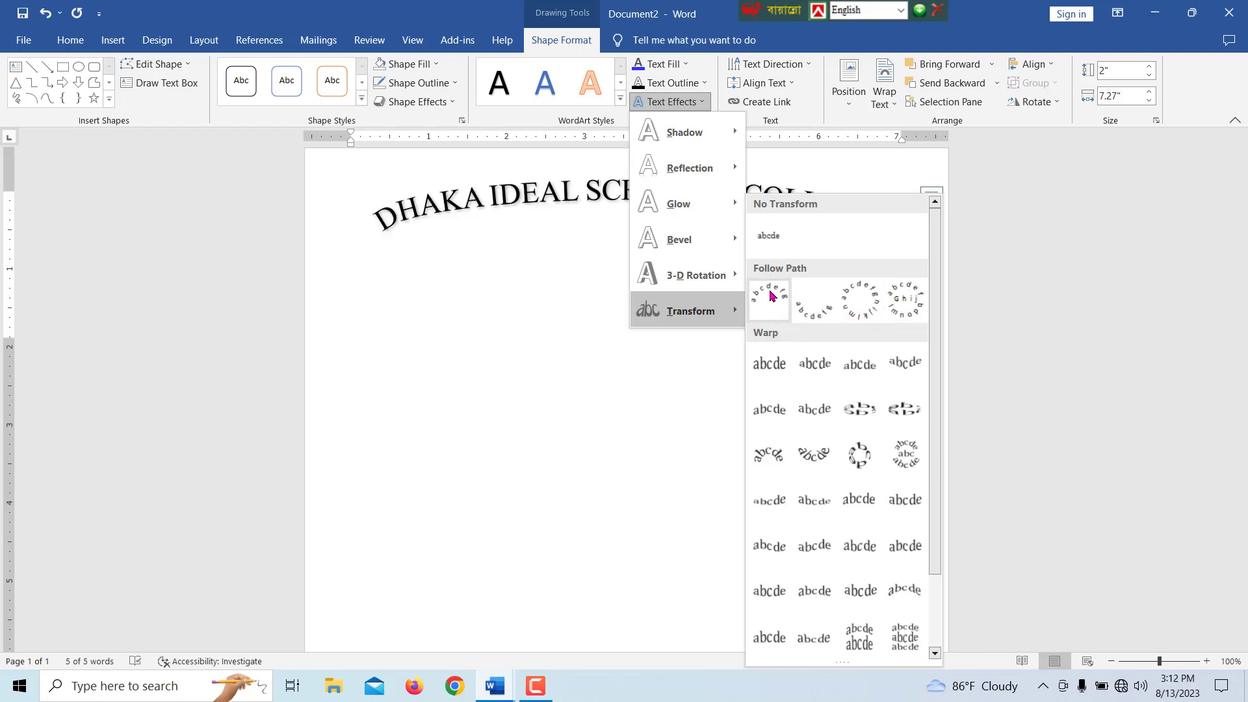
pyautogui.click(770, 296)
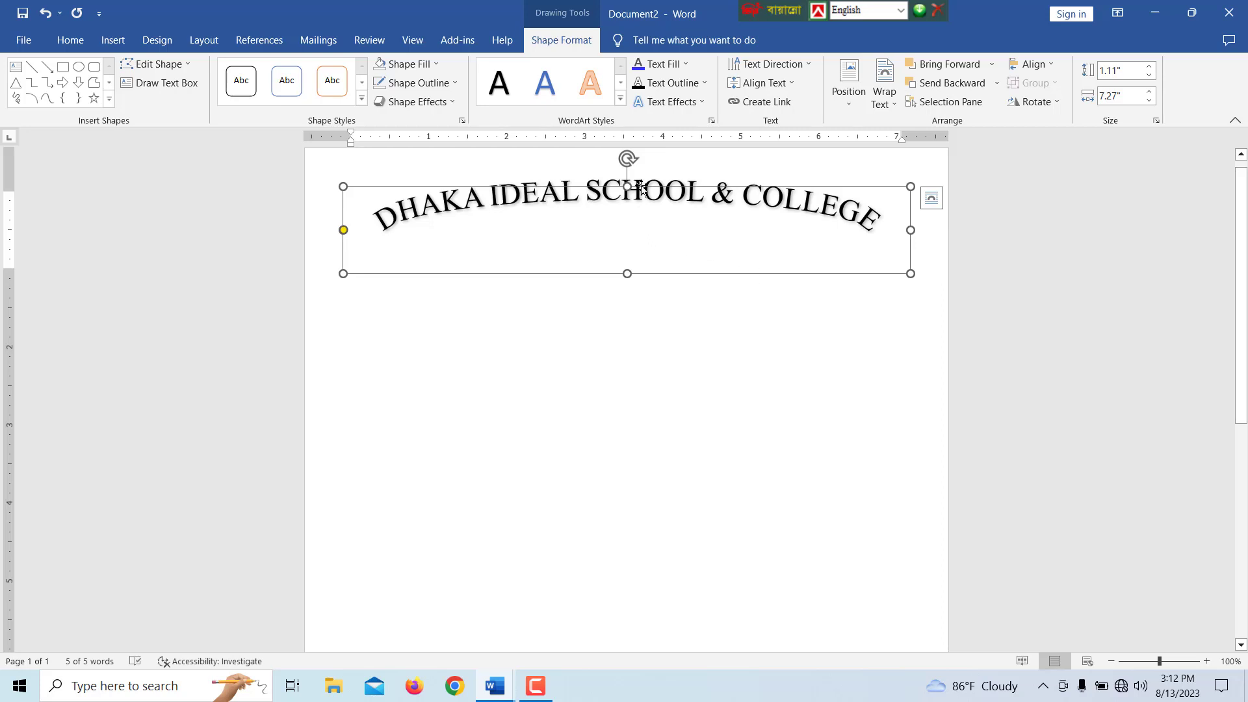
pyautogui.click(894, 106)
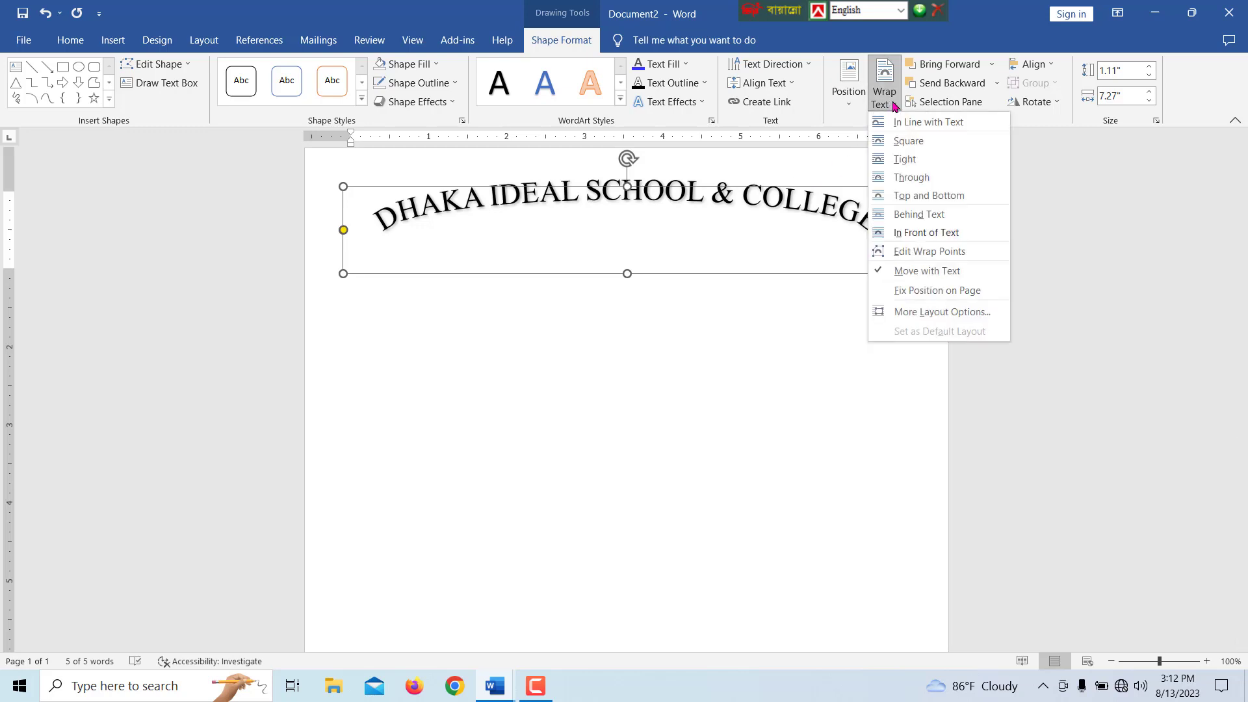
pyautogui.click(928, 232)
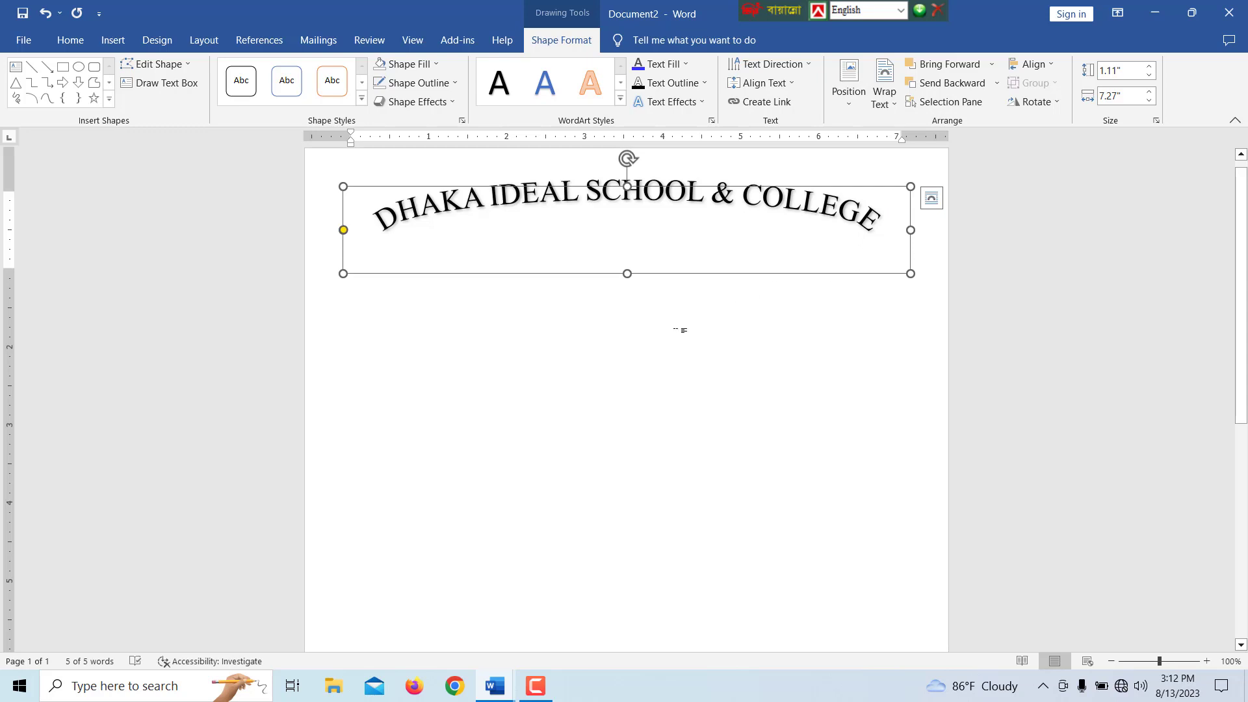
# Move the arched title slightly down the page and stretch its box to about 3.22" high for a deeper curve.
pyautogui.moveTo(611, 189); pyautogui.dragTo(608, 225)
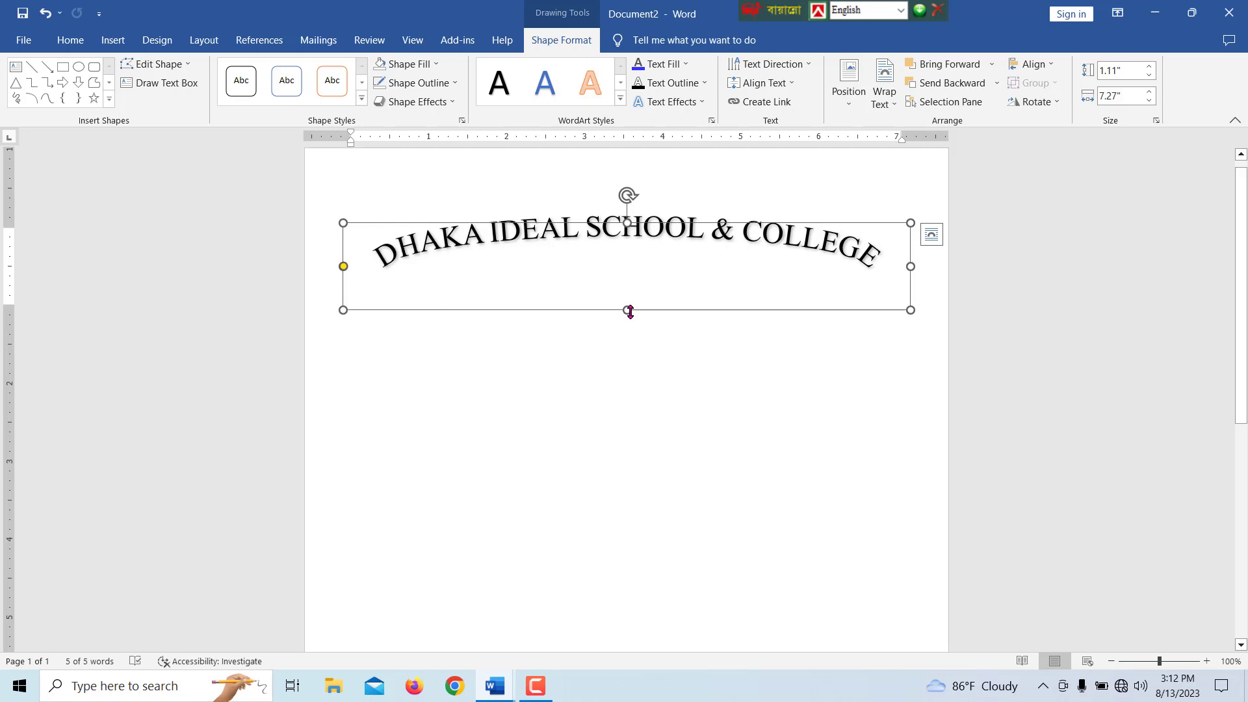
pyautogui.moveTo(629, 310); pyautogui.dragTo(601, 474)
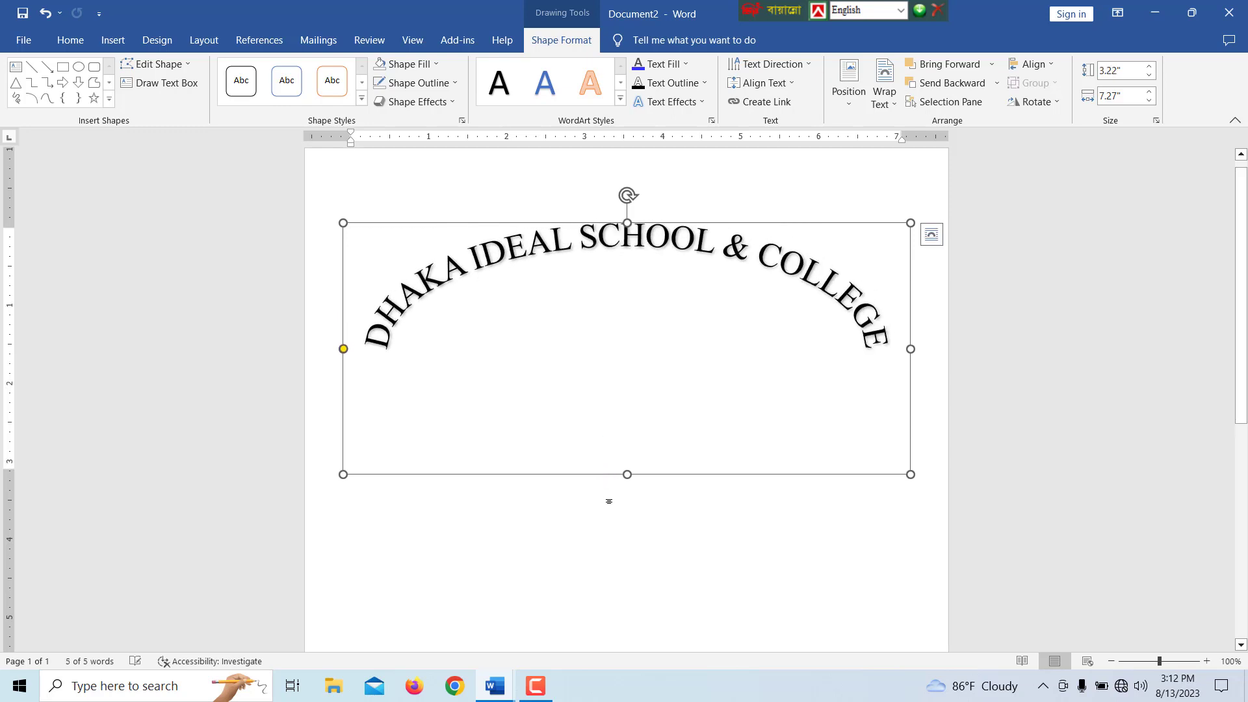
pyautogui.click(607, 499)
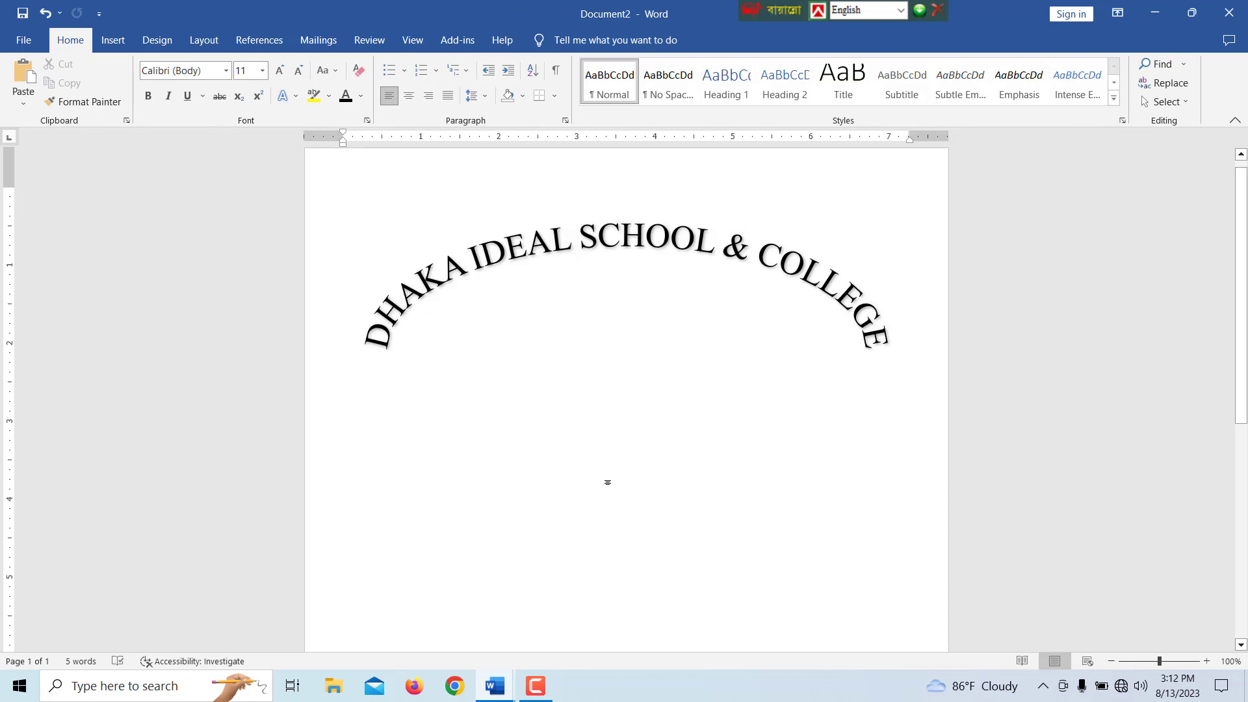
# Fill the entire DHAKA IDEAL SCHOOL & COLLEGE title text with the standard Light Blue color.
pyautogui.doubleClick(656, 253)
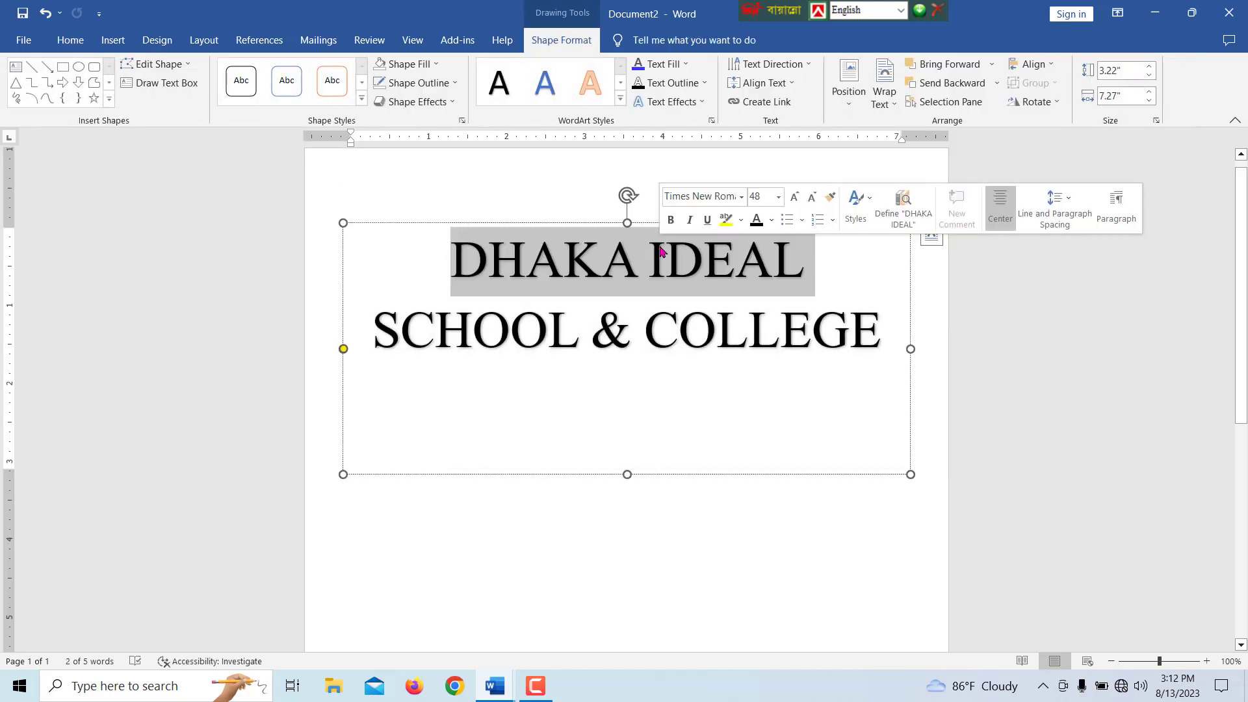
pyautogui.click(649, 266)
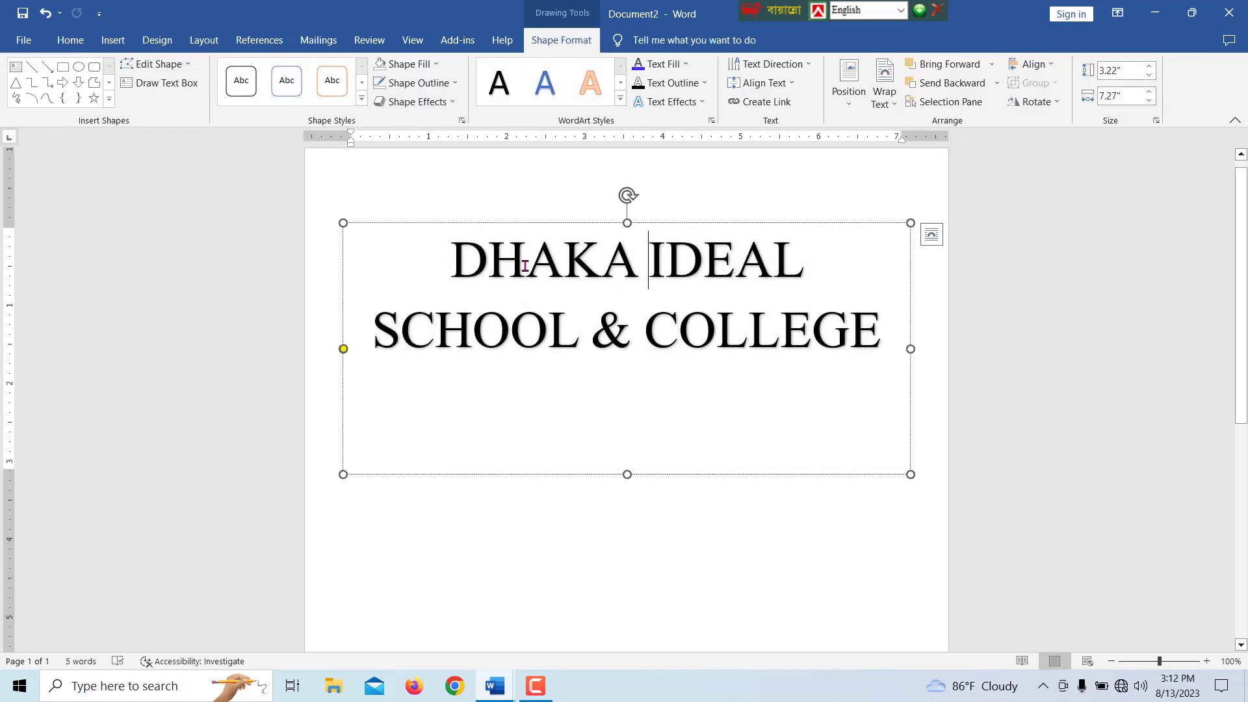
pyautogui.tripleClick(444, 264)
pyautogui.moveTo(497, 281); pyautogui.dragTo(612, 339)
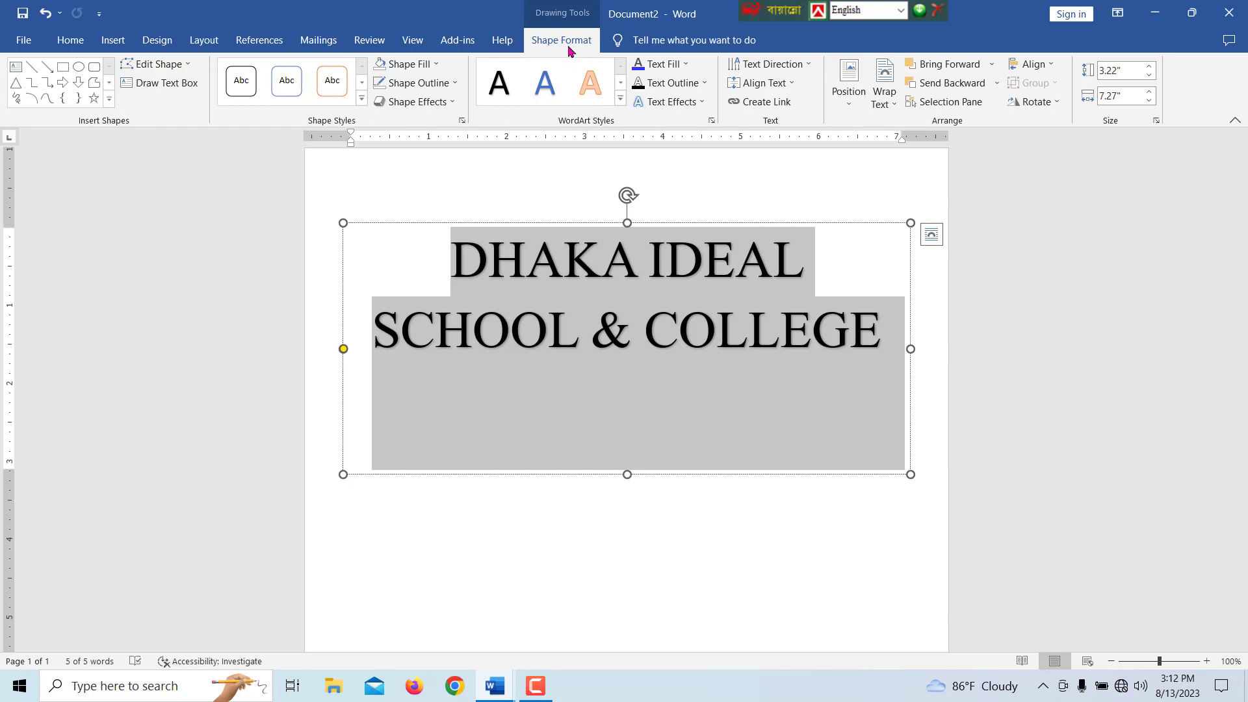
pyautogui.click(687, 66)
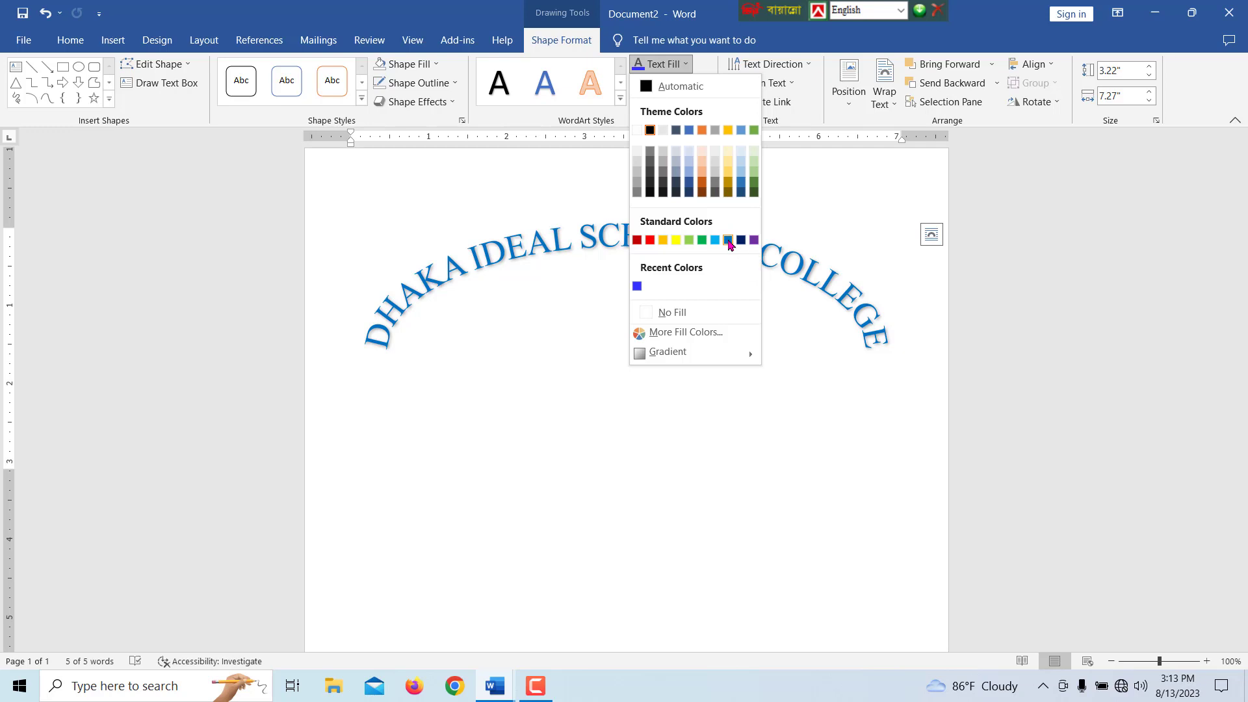
pyautogui.hotkey('ctrl', 'z')
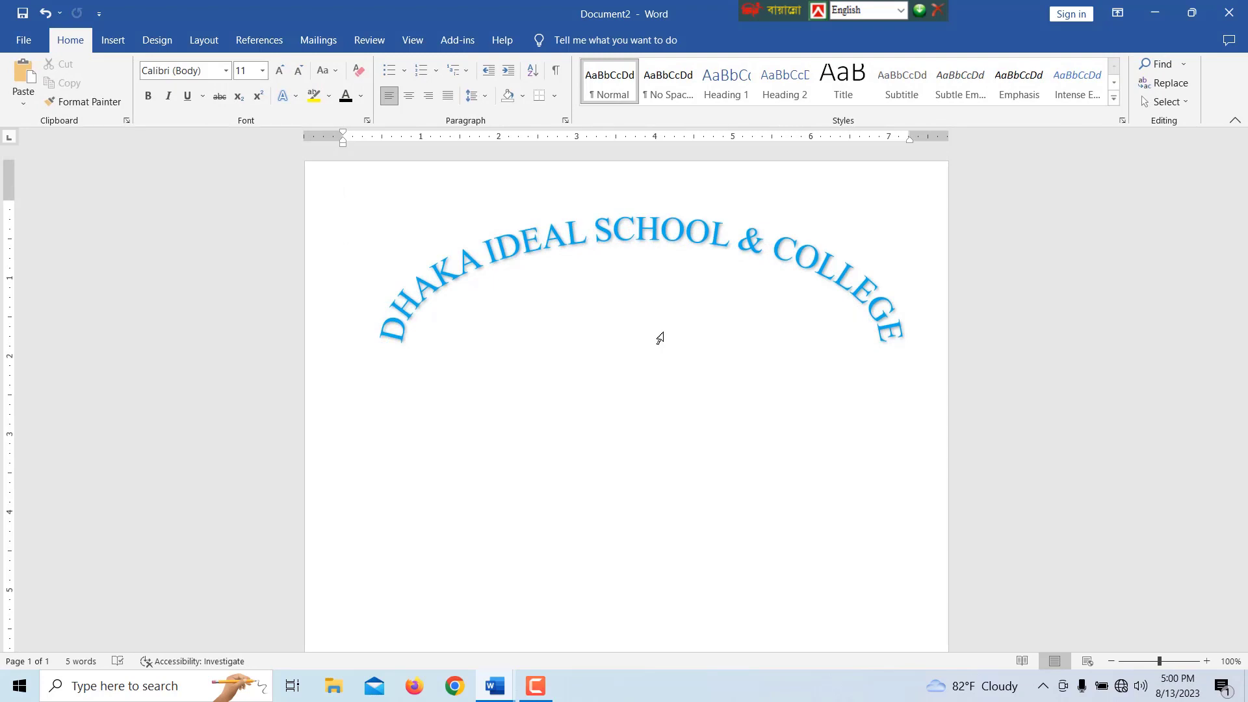
# Select the entire DHAKA IDEAL SCHOOL & COLLEGE title text and change its fill to the standard Blue color.
pyautogui.hotkey('ctrl', 'z')
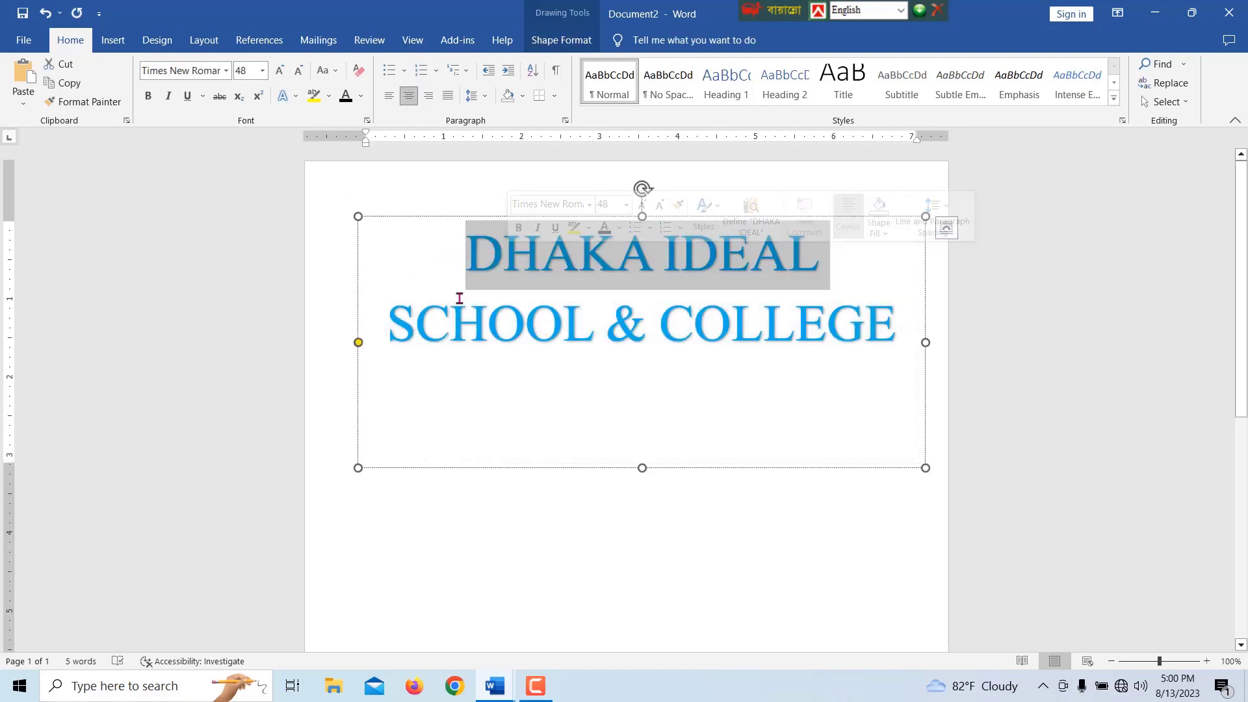
pyautogui.moveTo(465, 254); pyautogui.dragTo(844, 309)
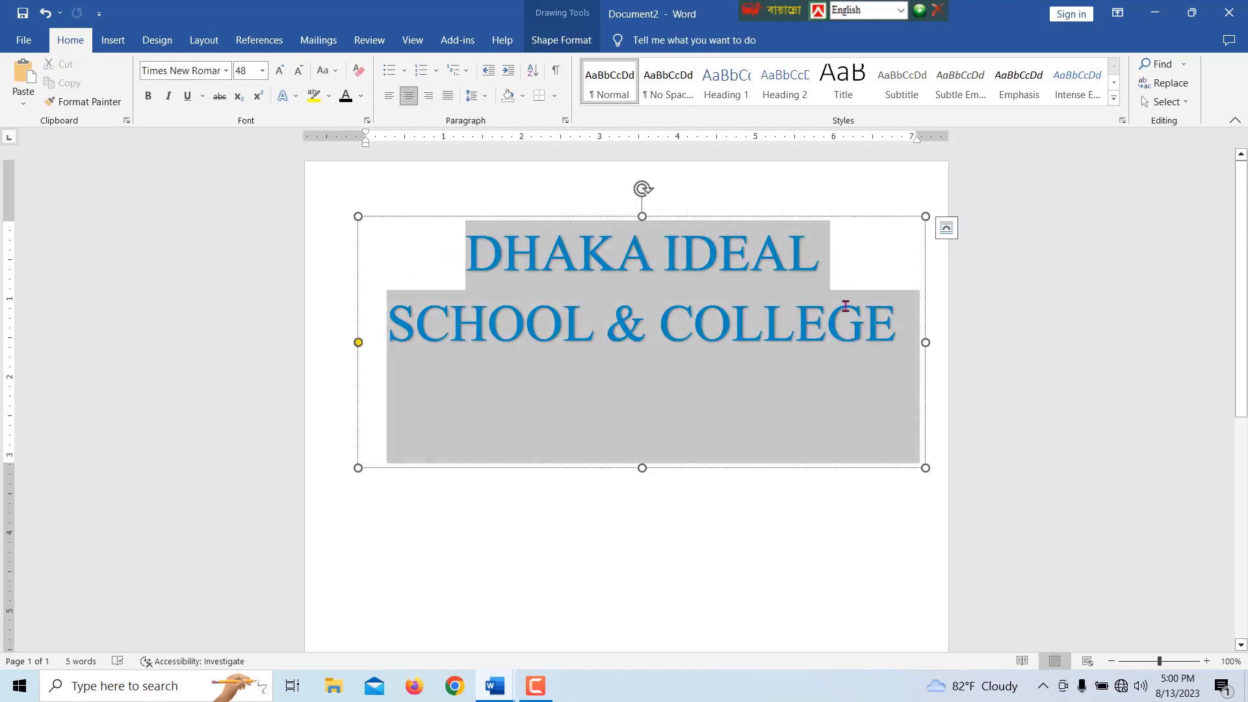
pyautogui.click(570, 41)
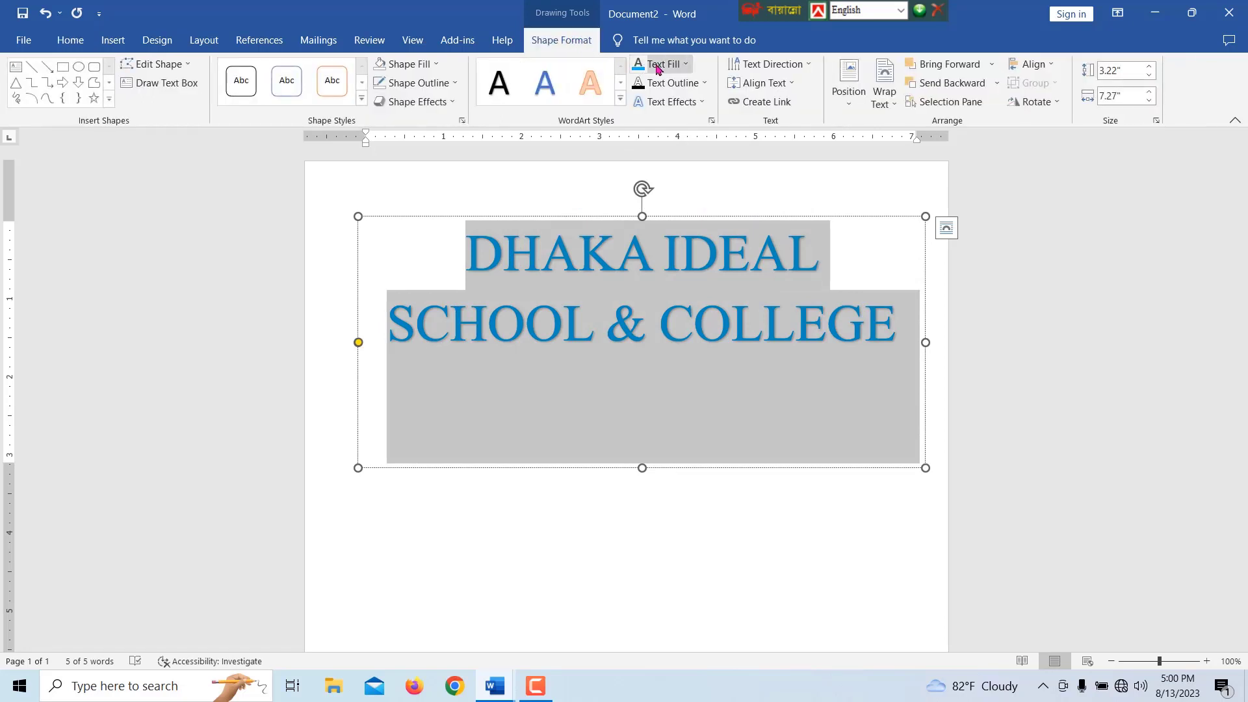
pyautogui.click(684, 64)
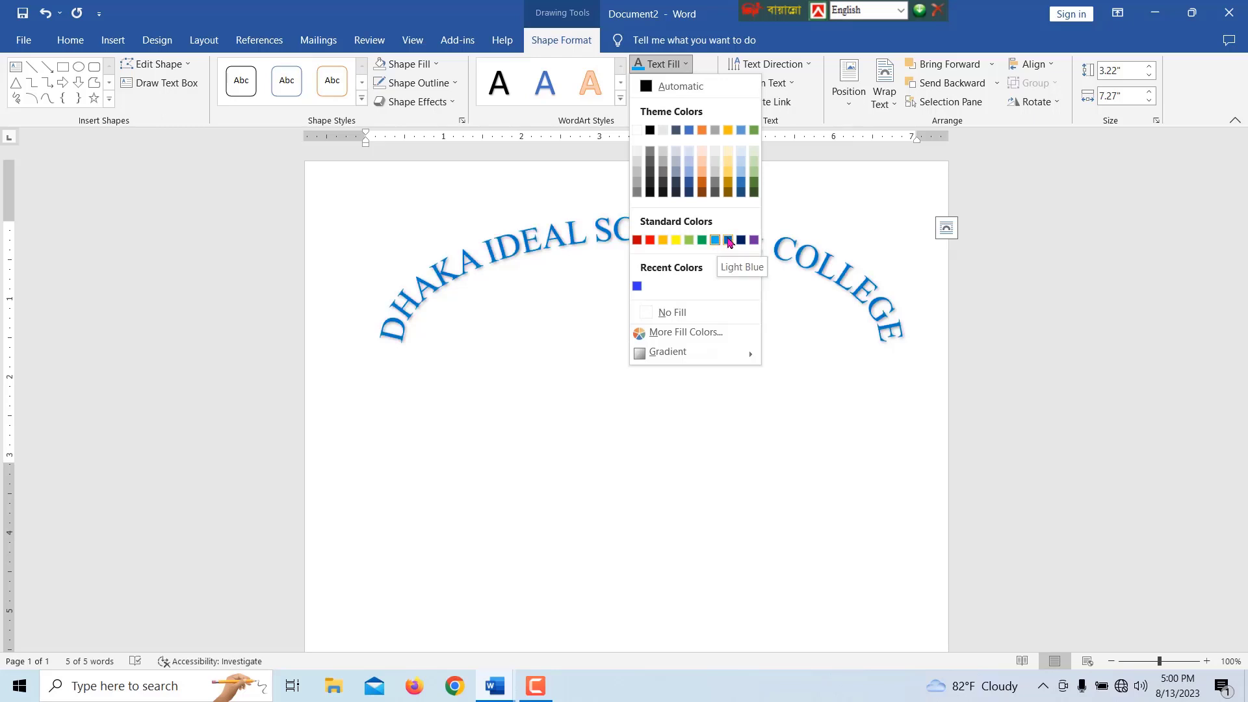
pyautogui.click(715, 241)
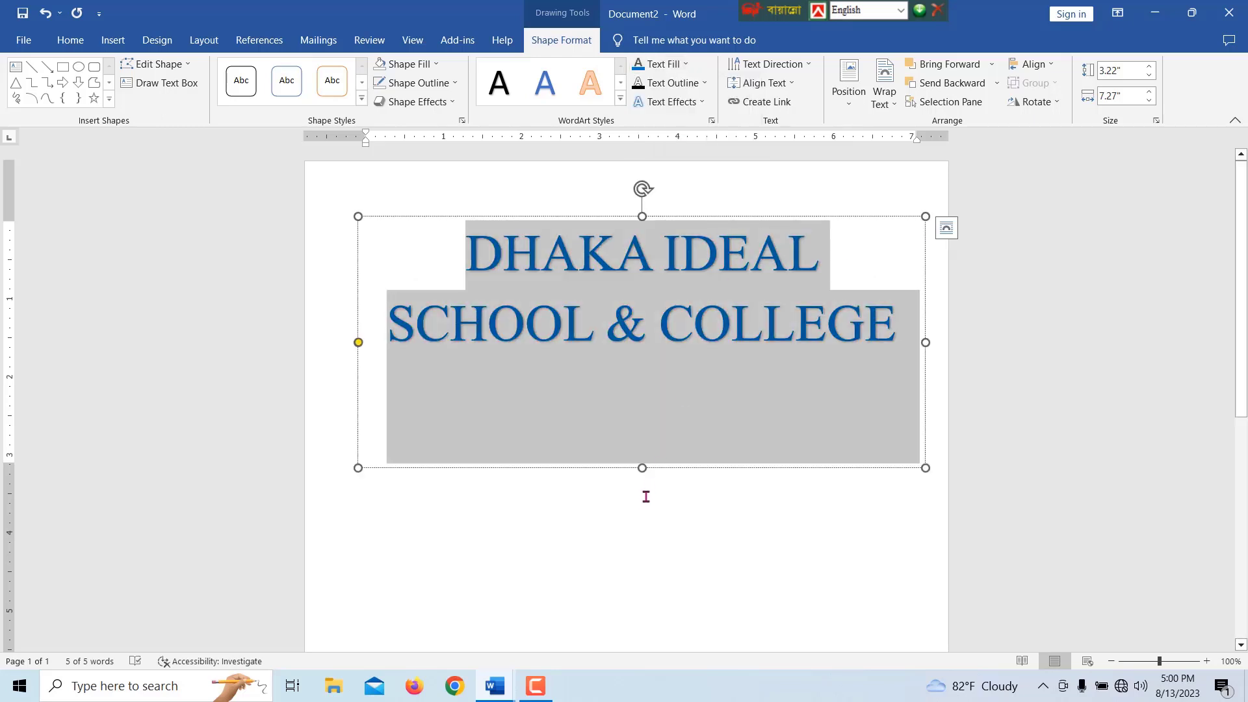
pyautogui.click(642, 501)
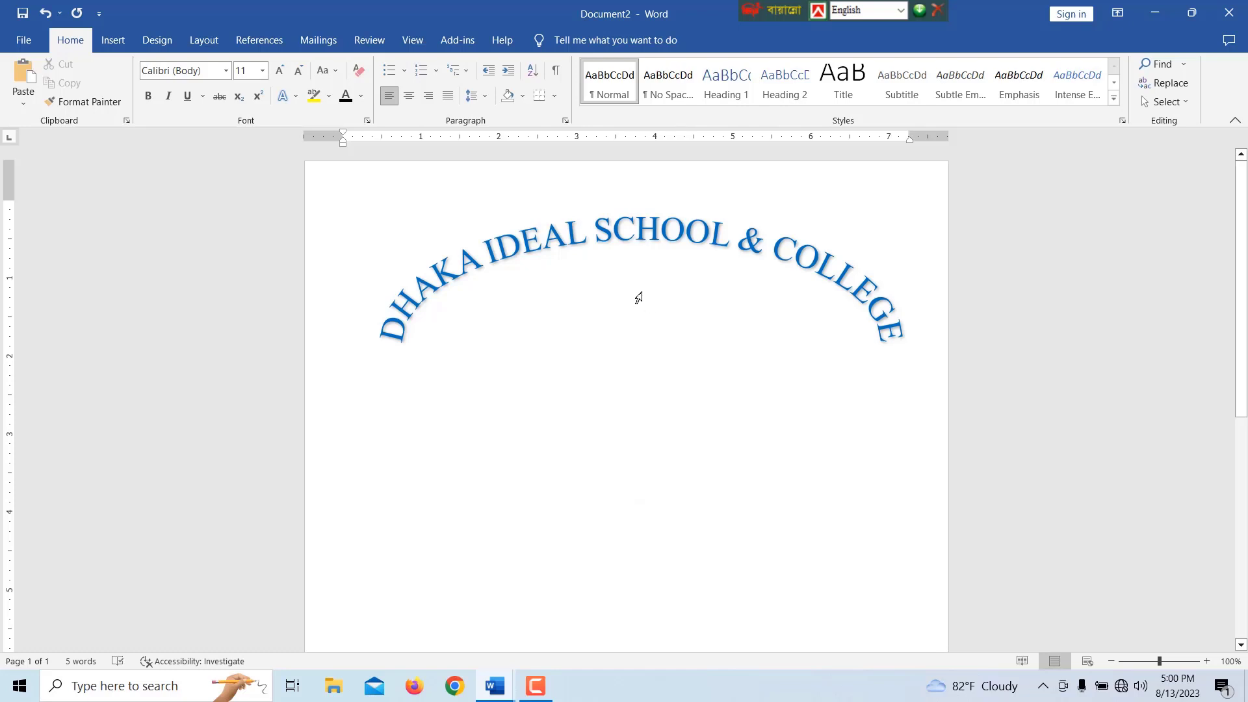
# Insert the School logo picture from the elements for video folder on this device below the arched title.
pyautogui.click(113, 41)
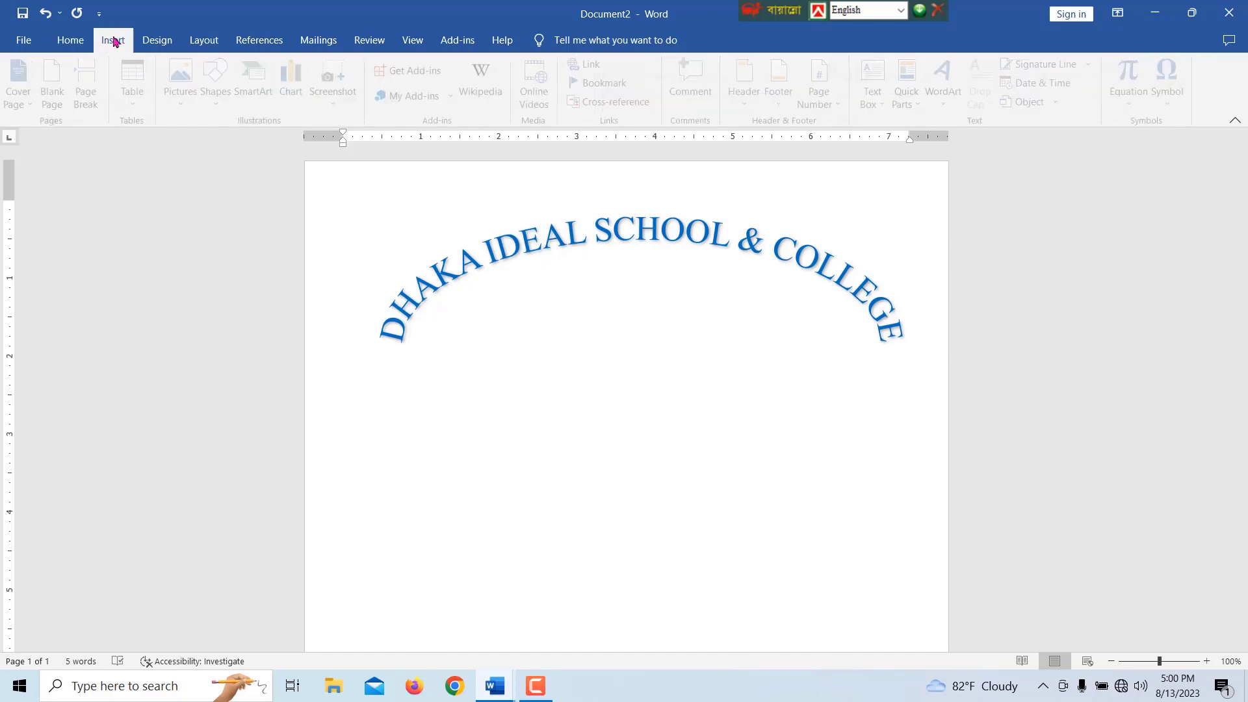
pyautogui.click(182, 104)
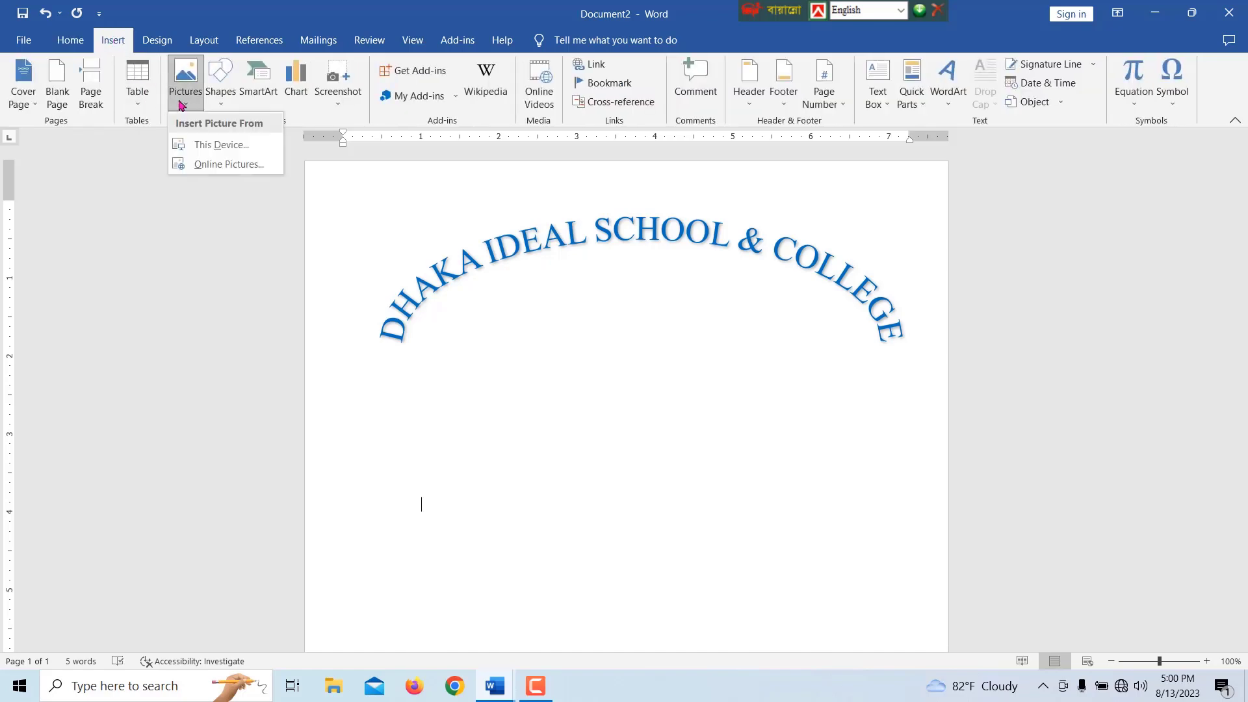
pyautogui.click(201, 147)
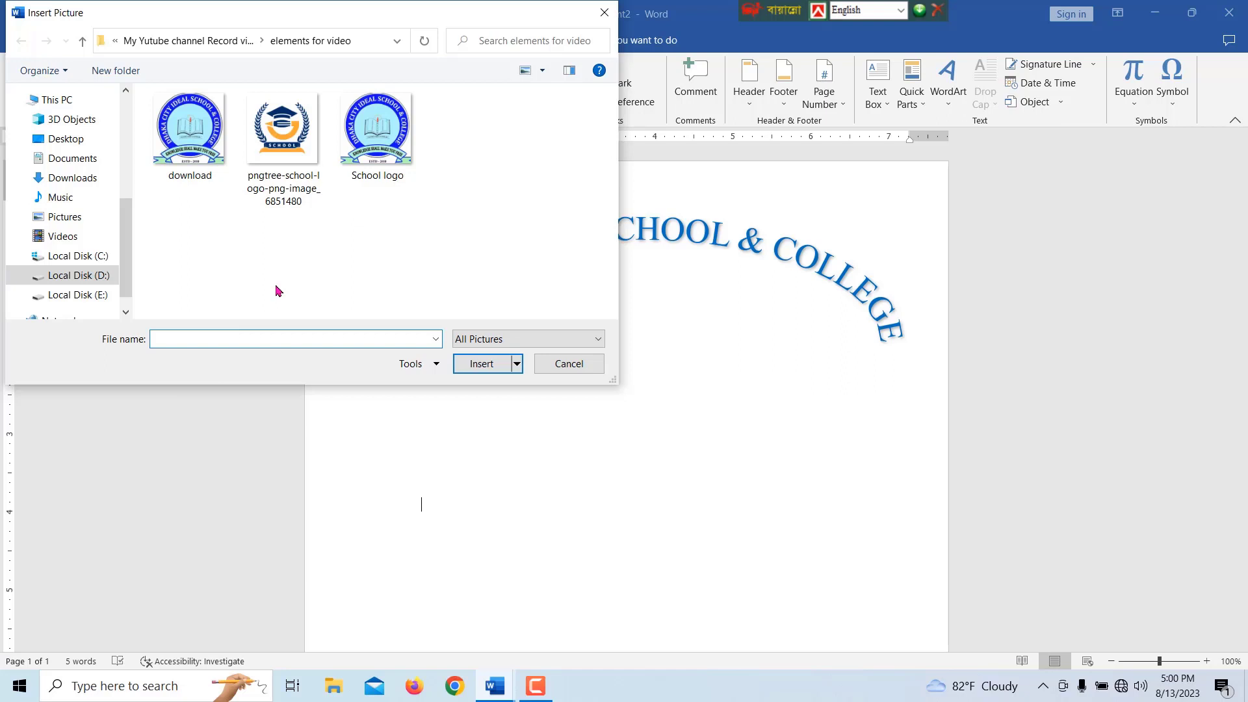
pyautogui.click(378, 139)
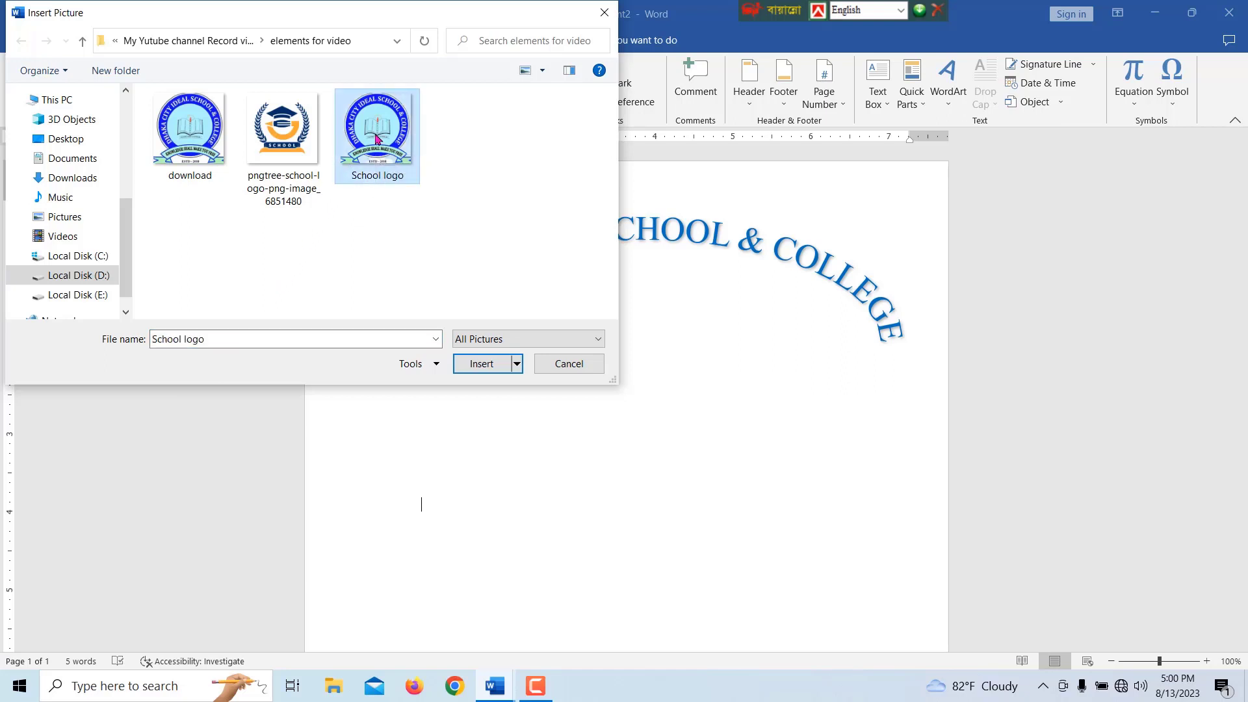
pyautogui.click(481, 363)
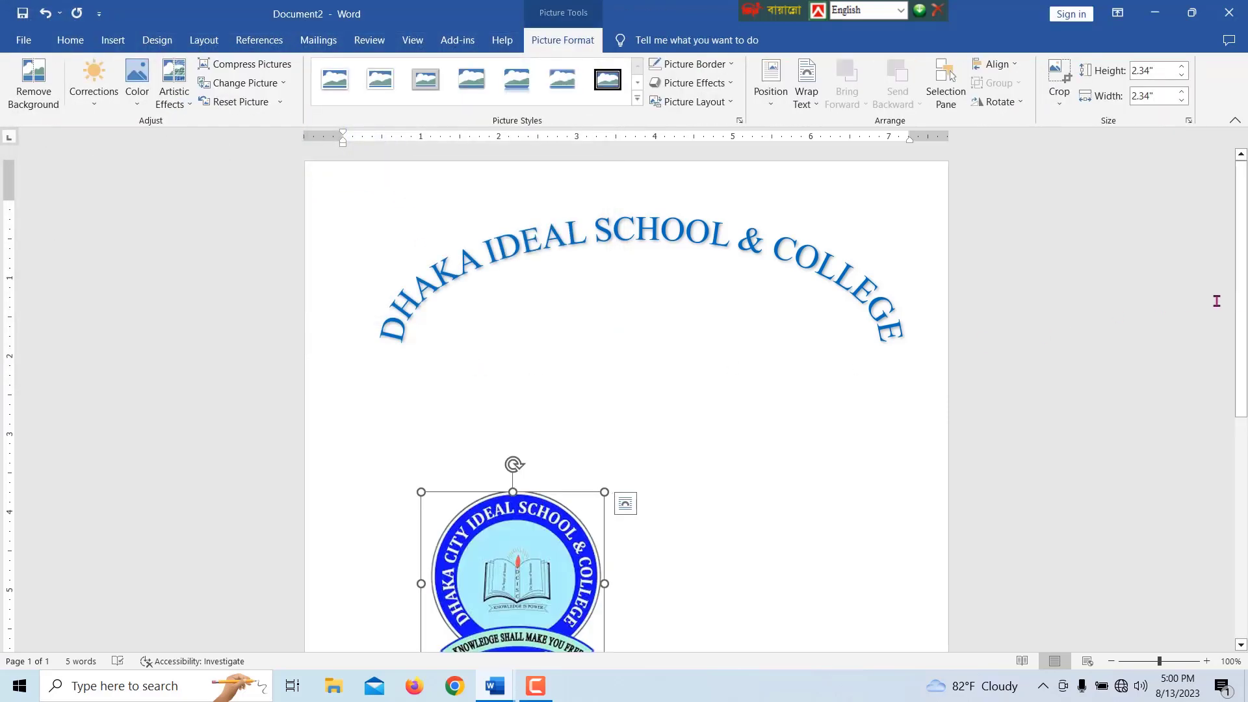
# Set the school logo's text wrapping to In Front of Text so it can be positioned freely.
pyautogui.scroll(-3, 613, 474)
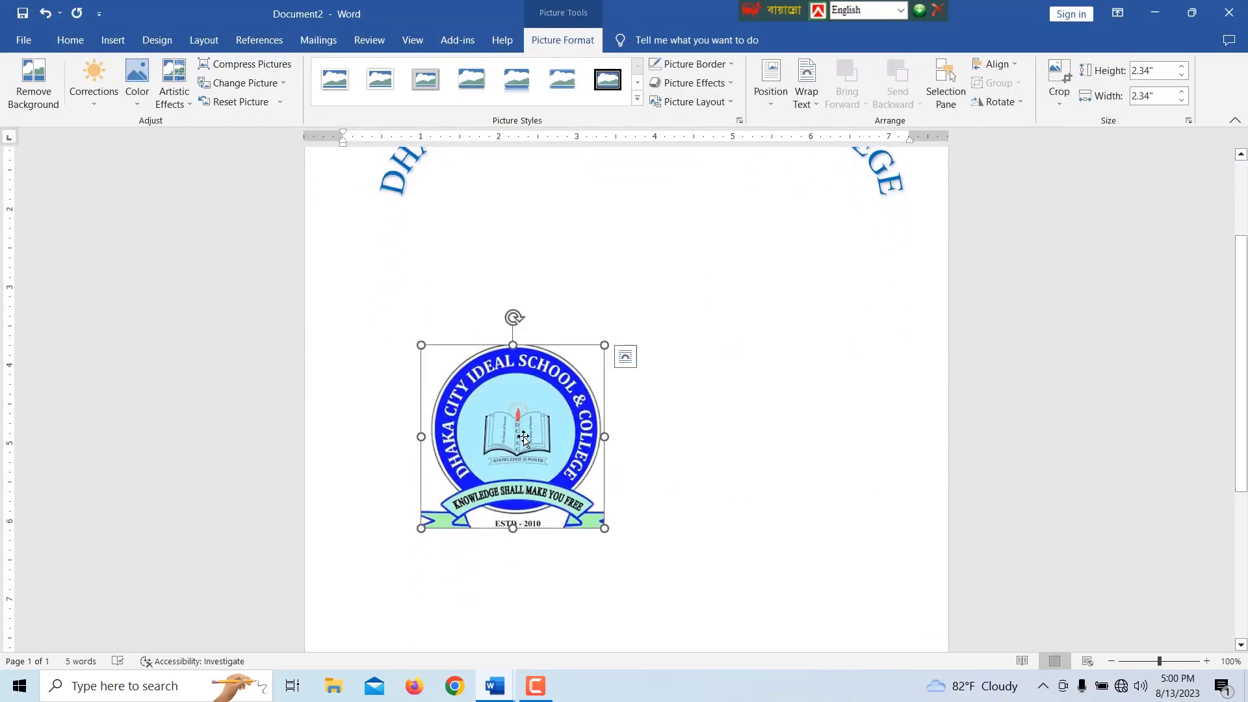
pyautogui.moveTo(519, 432); pyautogui.dragTo(556, 403)
pyautogui.click(815, 106)
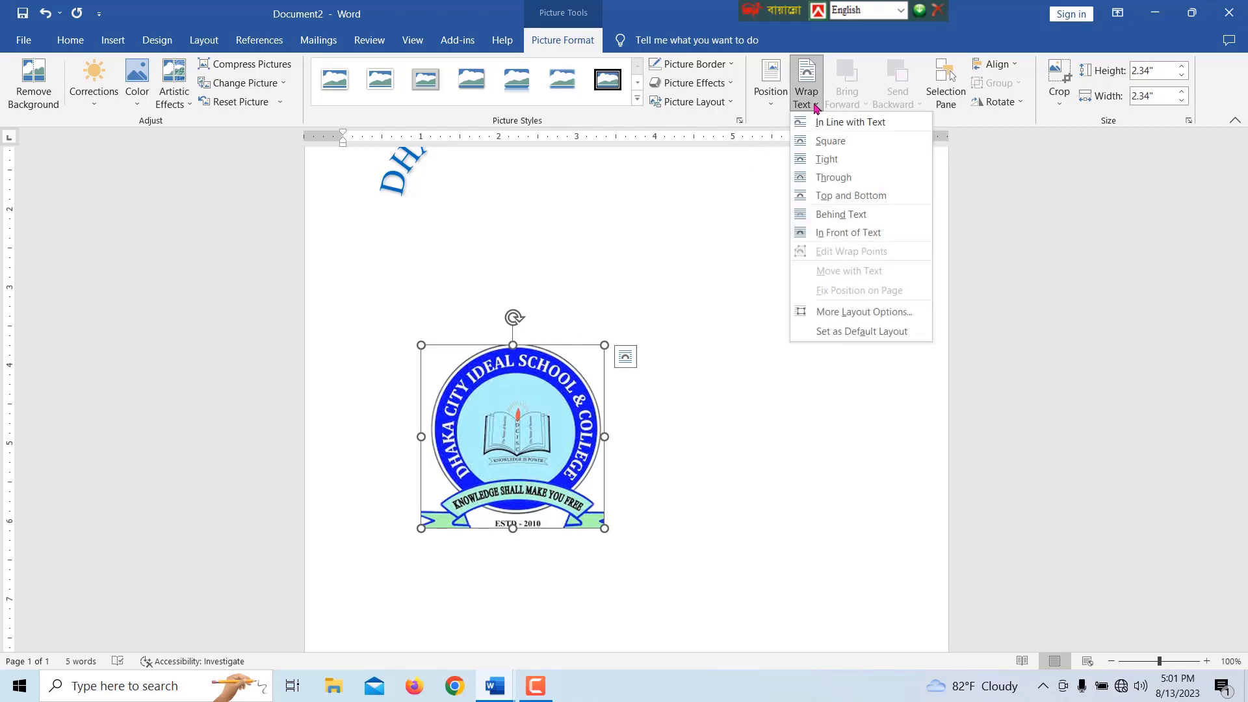
pyautogui.click(852, 234)
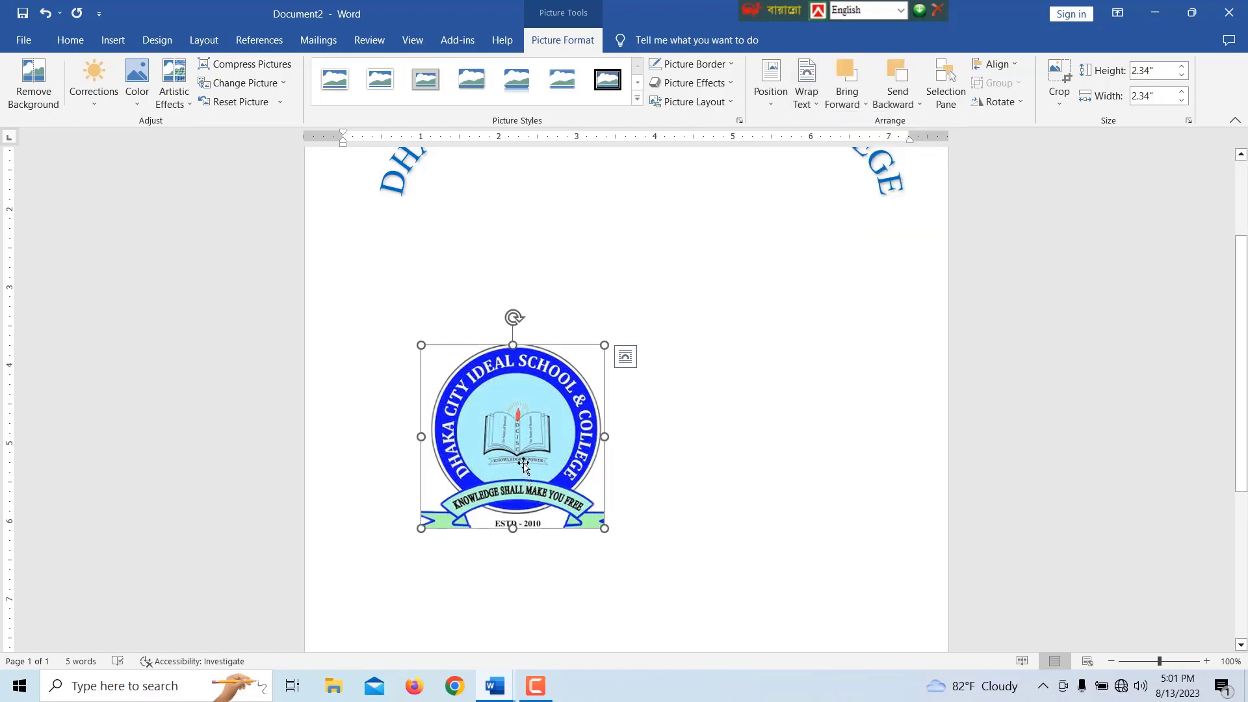
# Move the school logo toward the page center under the arched title and shrink it to about 1.61" square.
pyautogui.moveTo(523, 462); pyautogui.dragTo(636, 333)
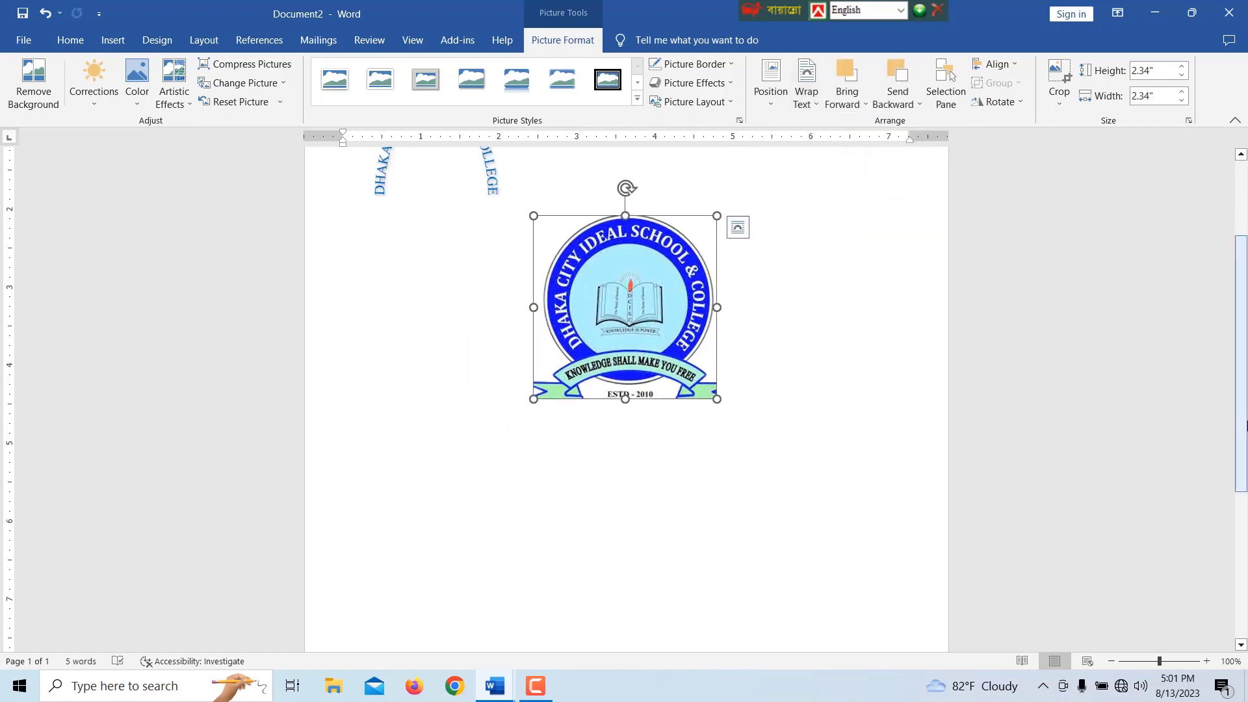
pyautogui.moveTo(1246, 425); pyautogui.dragTo(1246, 349)
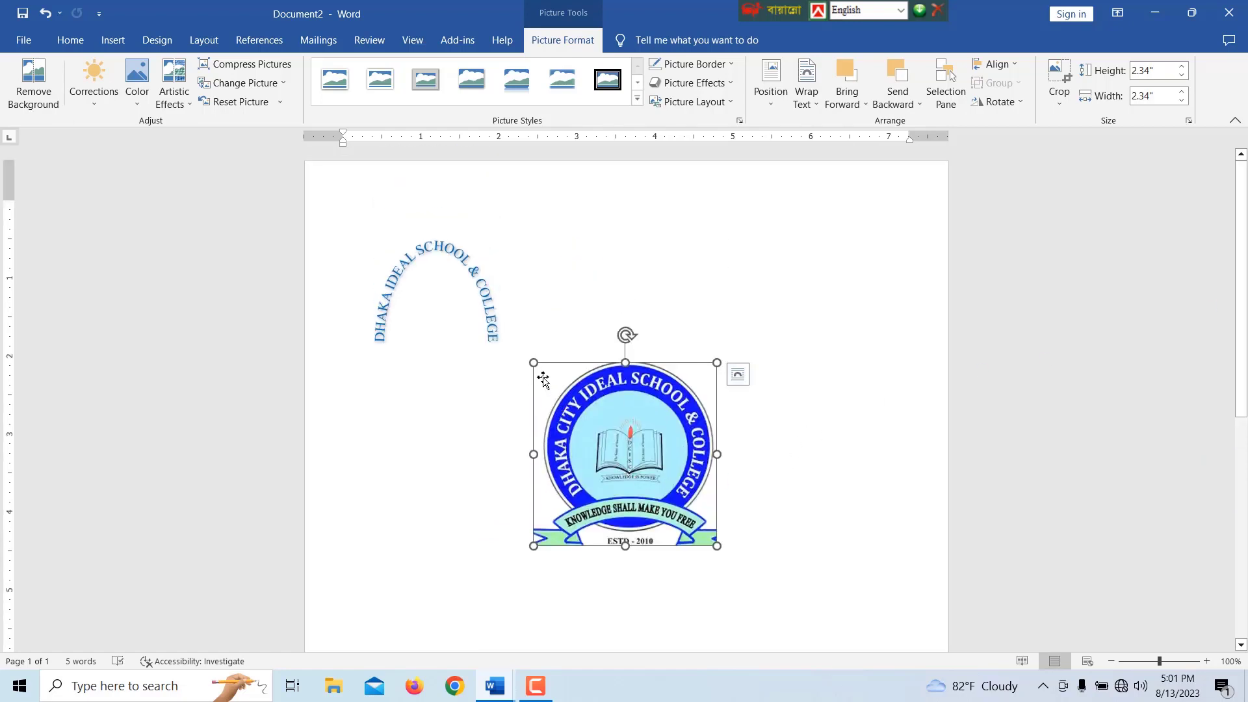
pyautogui.moveTo(533, 364); pyautogui.dragTo(594, 421)
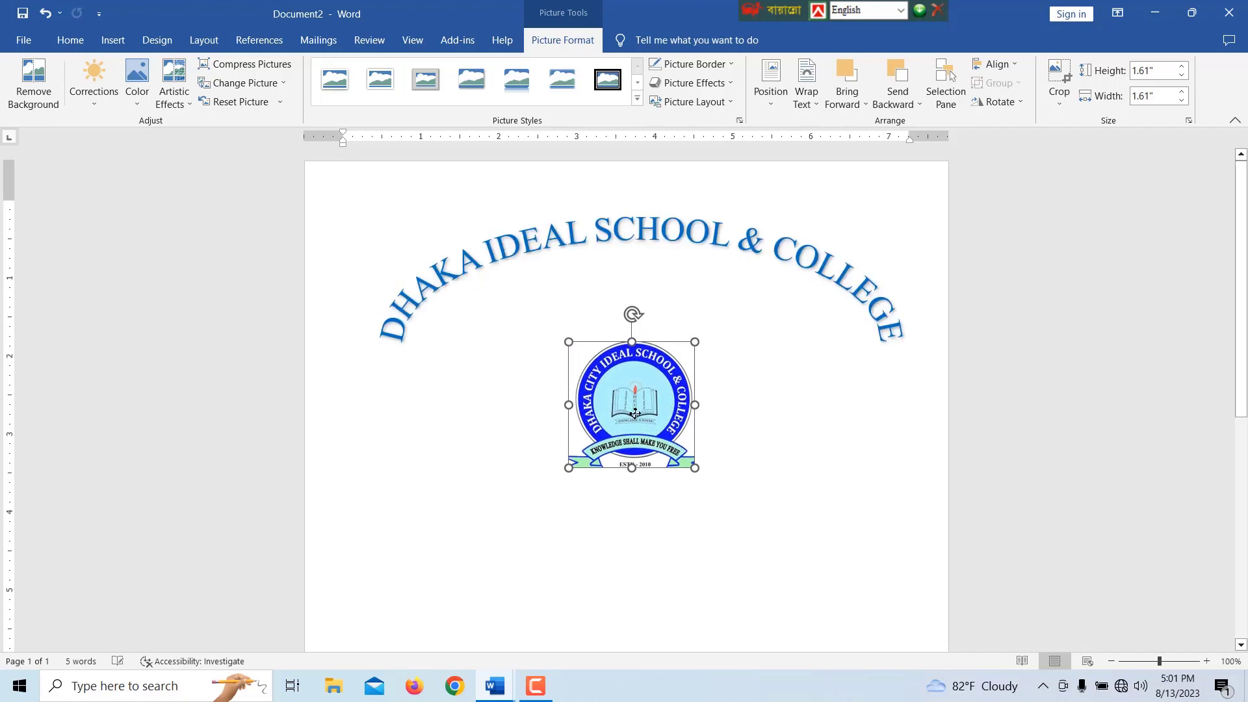
# Fine-tune the logo's position, moving it up and slightly right to center it inside the title's arch.
pyautogui.click(707, 481)
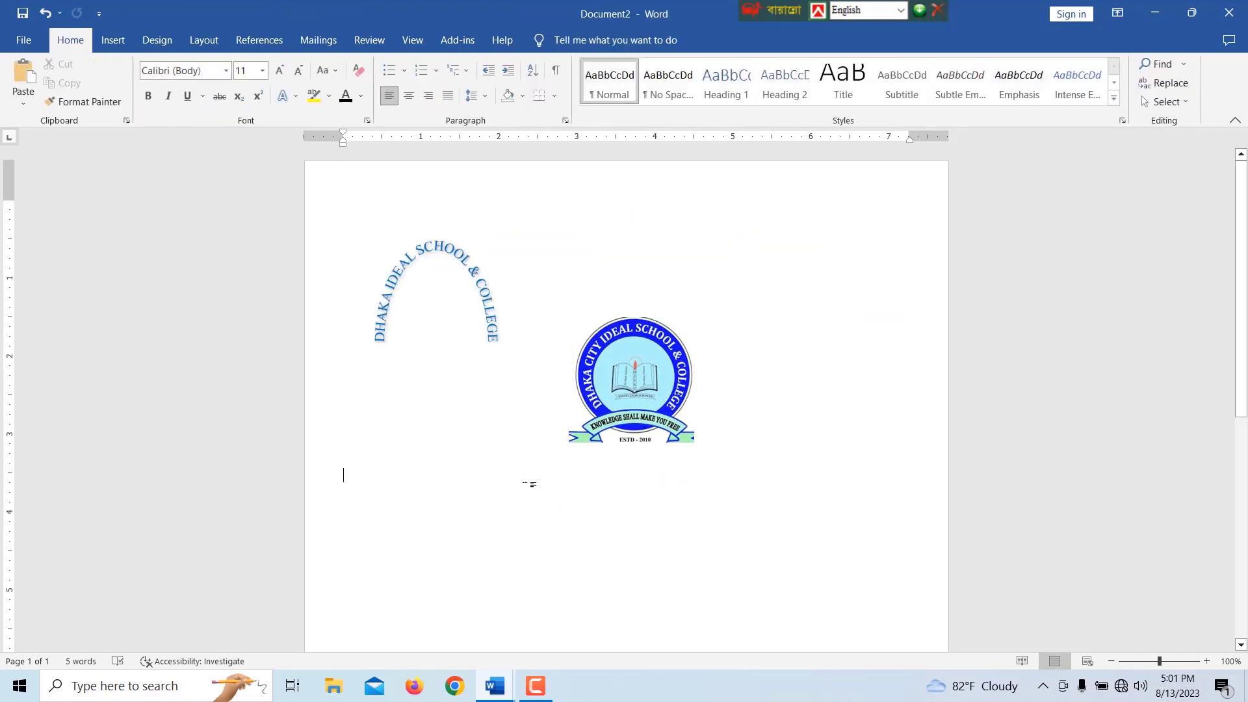
pyautogui.click(446, 420)
pyautogui.click(634, 492)
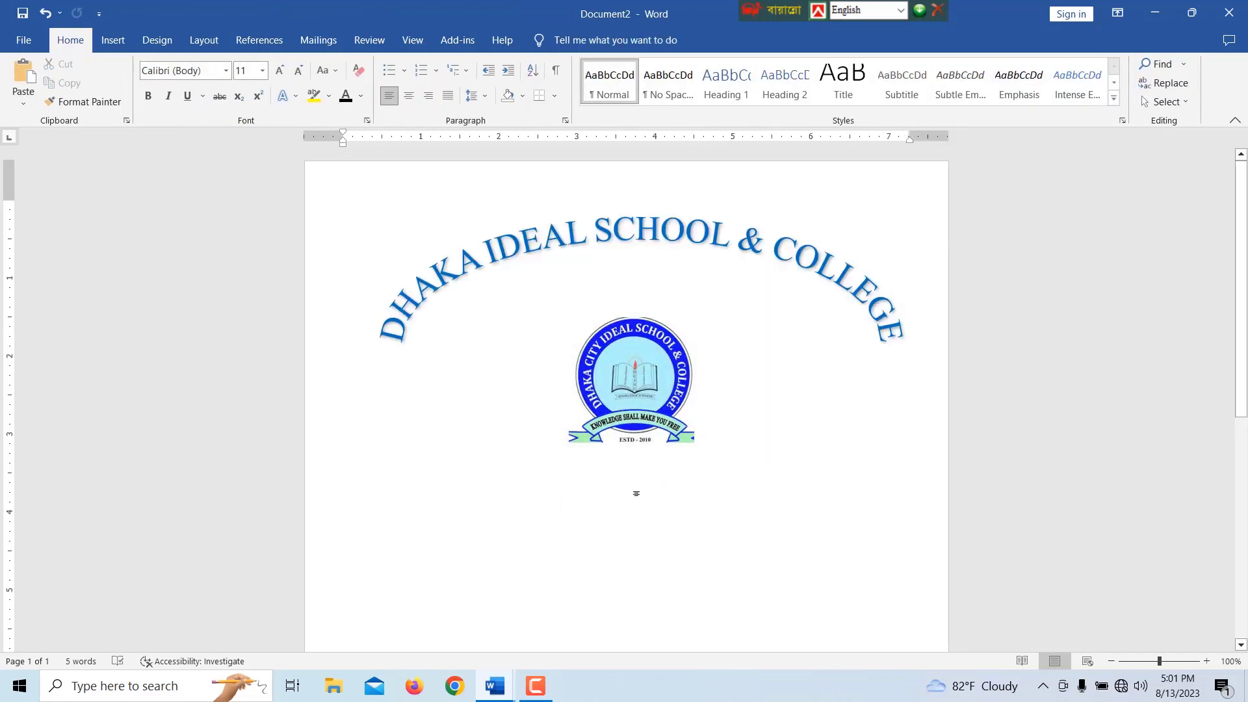
pyautogui.click(657, 409)
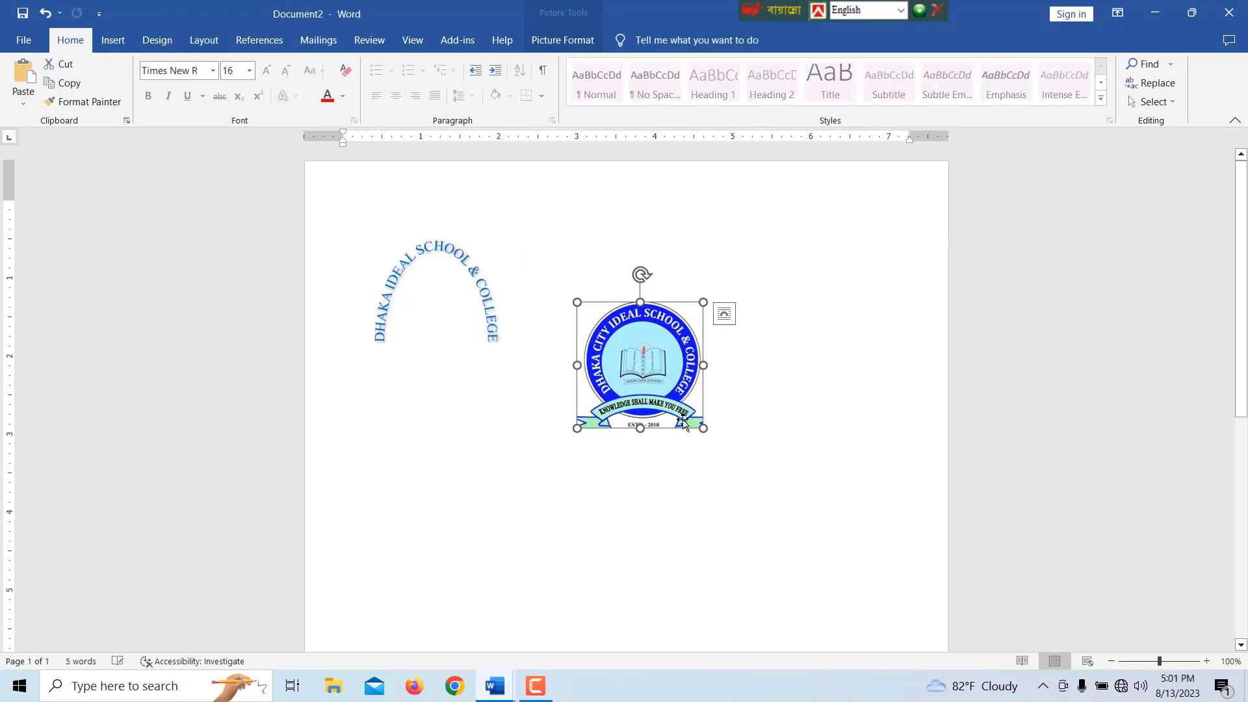
pyautogui.click(610, 485)
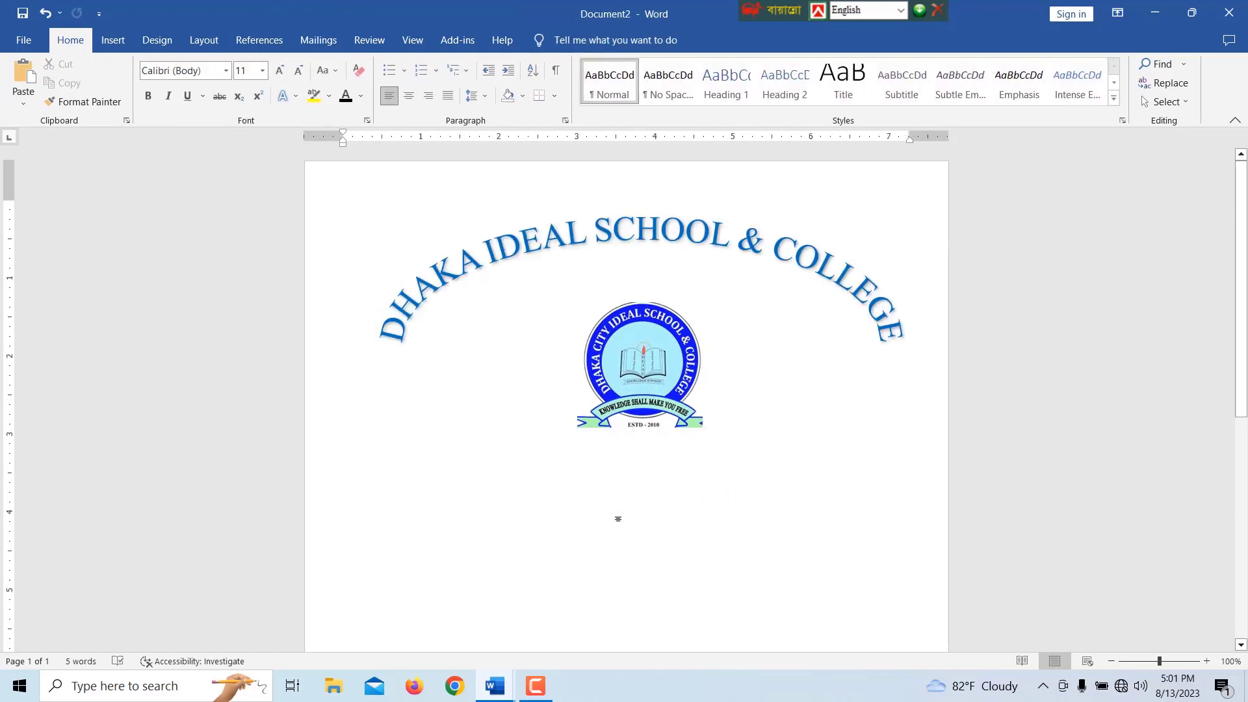
pyautogui.hotkey('ctrl', 'z')
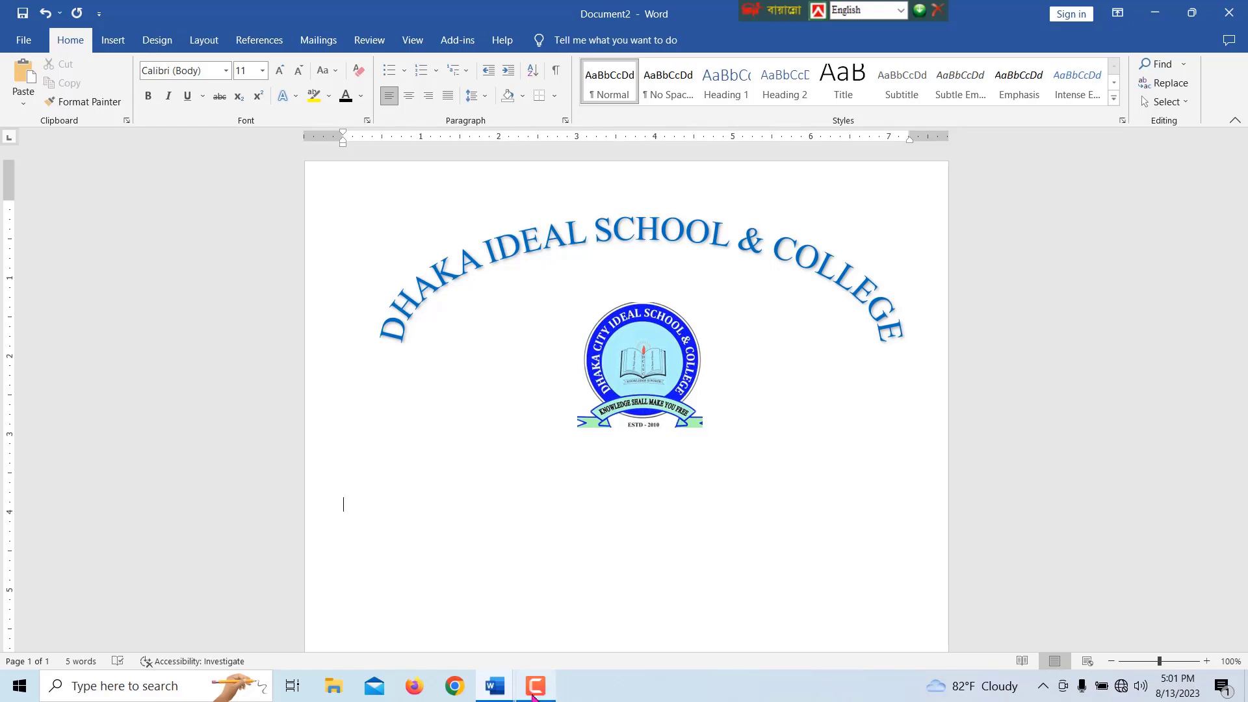
# Examine the finished layout in the front page final document, then return to Document2.
pyautogui.click(497, 689)
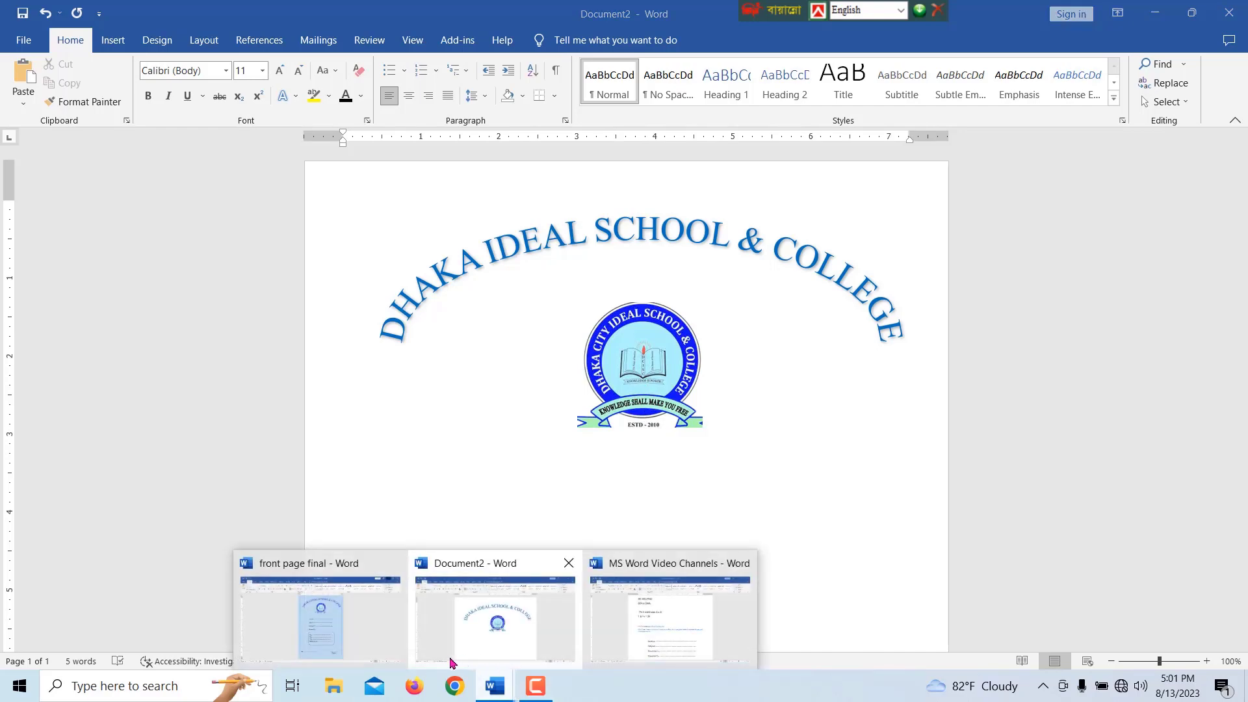
pyautogui.click(359, 647)
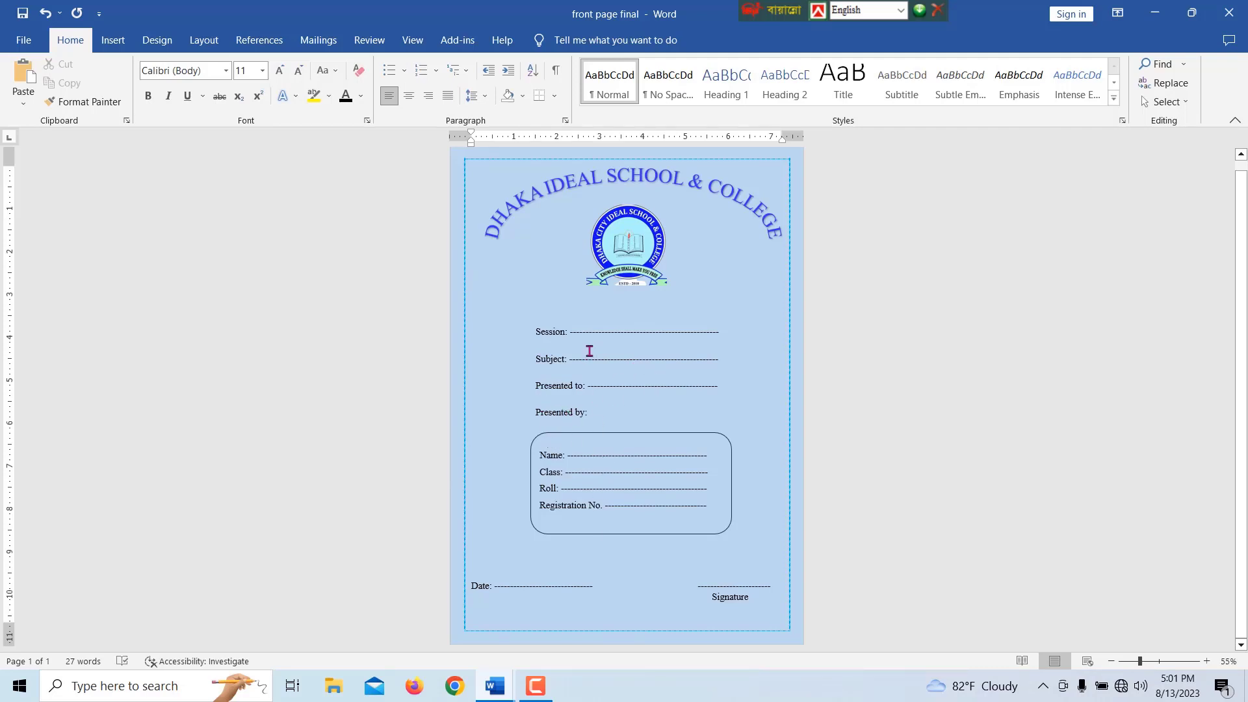
pyautogui.moveTo(504, 694)
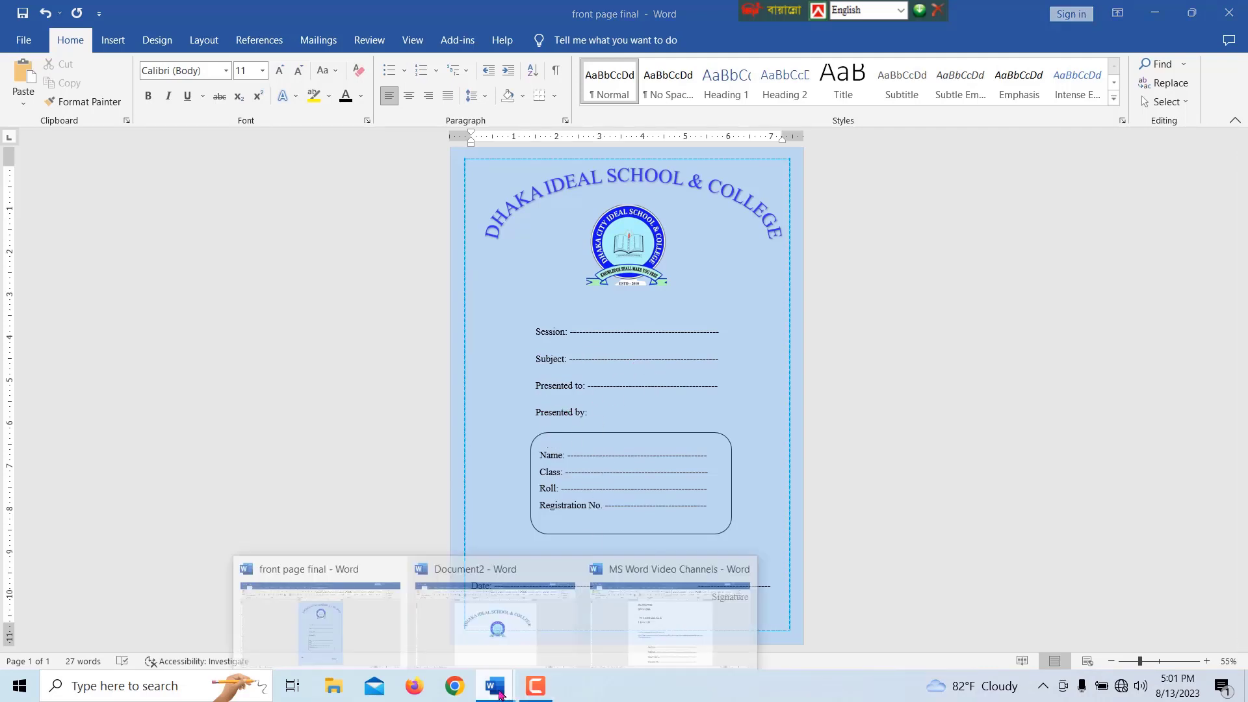
pyautogui.click(502, 627)
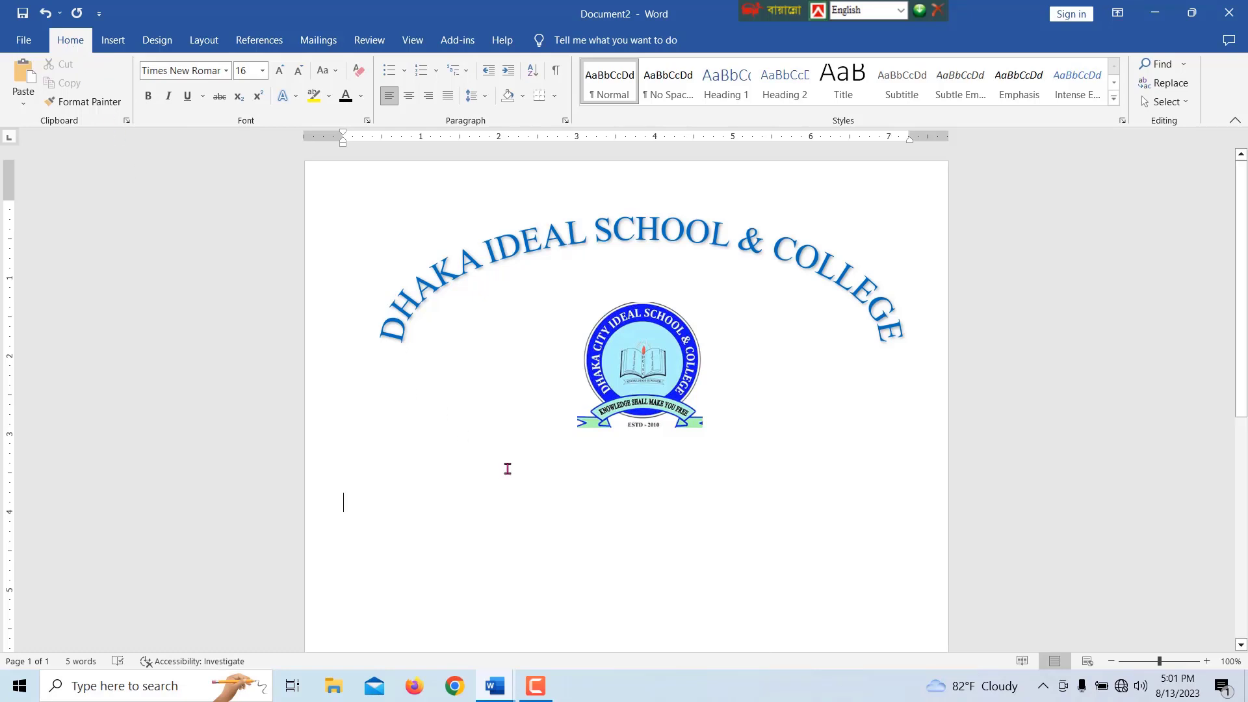
# Indent the line below the logo by one tab stop and set its font to Times New Roman, size 16.
pyautogui.press('Tab')
pyautogui.click(227, 72)
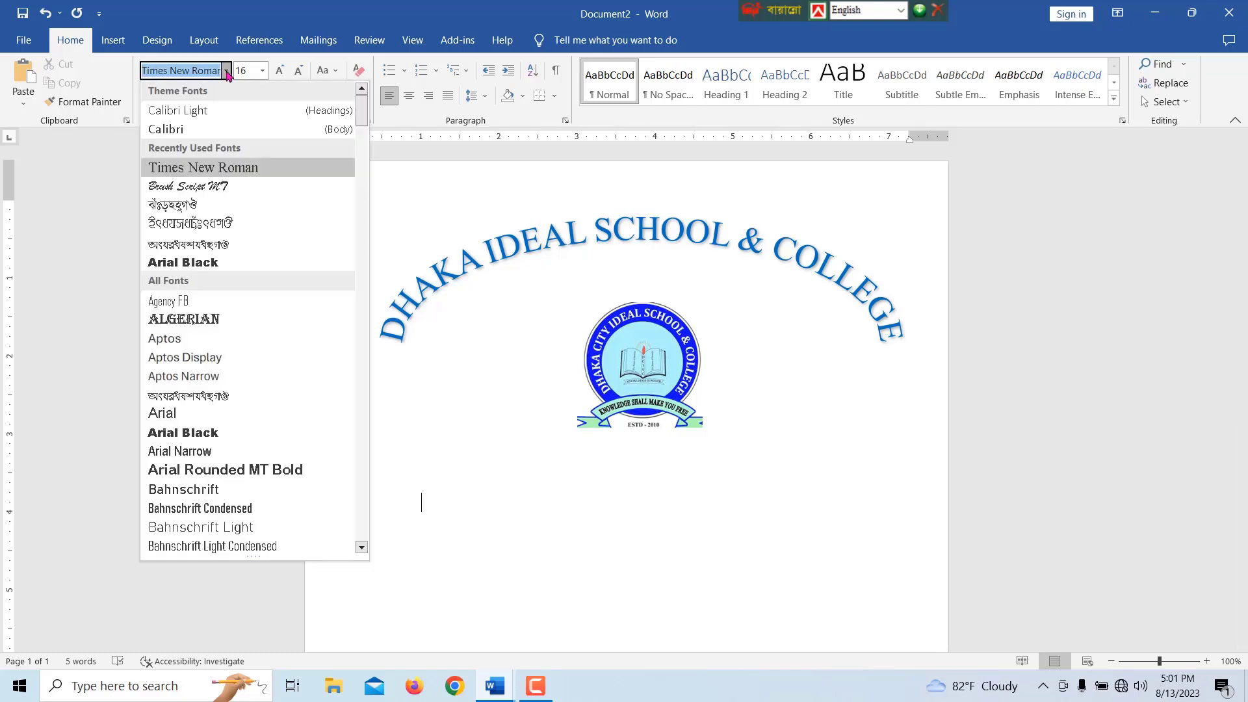
pyautogui.click(213, 172)
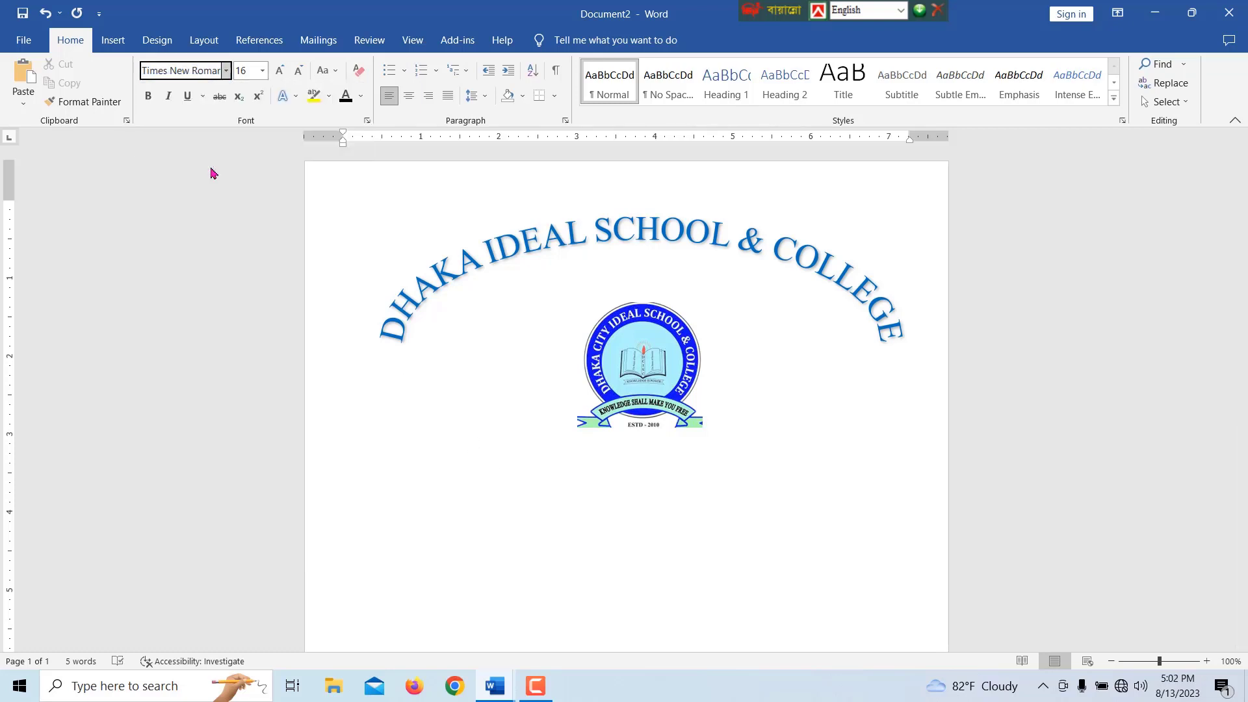
pyautogui.click(263, 71)
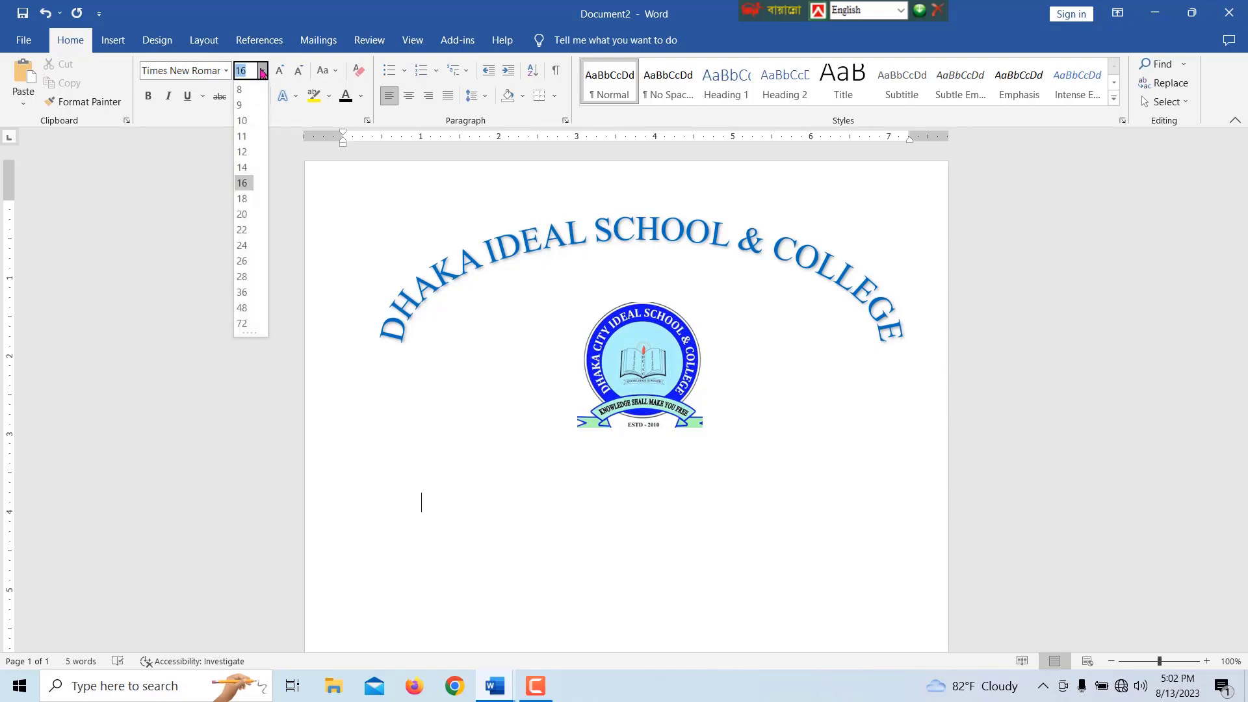
pyautogui.click(241, 183)
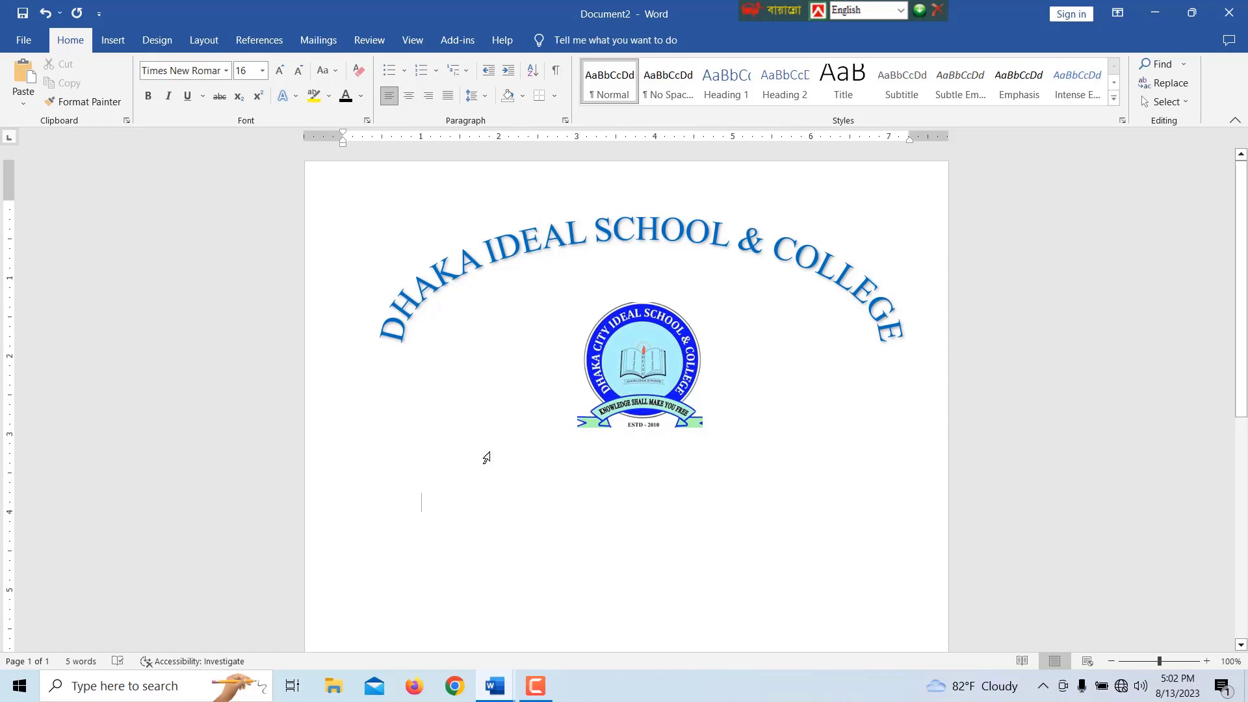
# Enter four separate lines labeled Session:, Subject:, Presented to: and Presented by:, each followed by a long dashed blank.
pyautogui.write('Session')
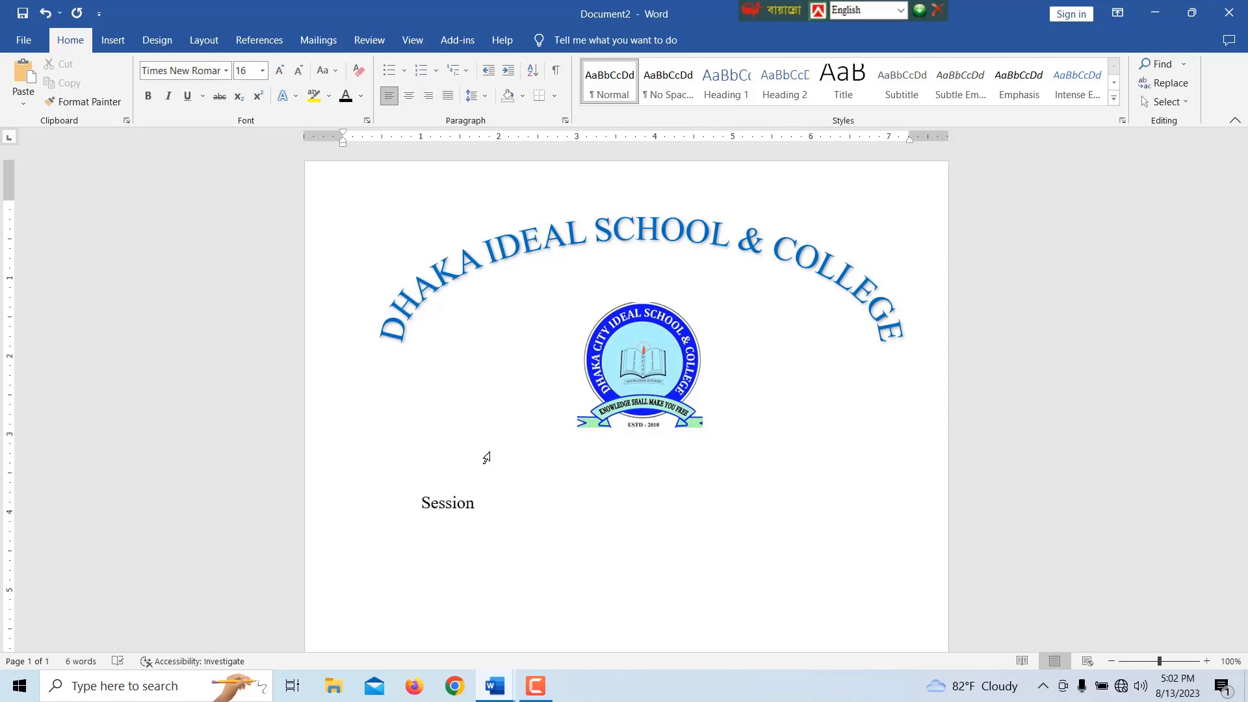
pyautogui.write(': ---------------------------------------------------------------------')
pyautogui.write('Subject: ------------------------------------------------------ Presented to: ------------------------------------------------ Presented by: -----------------------------------------------')
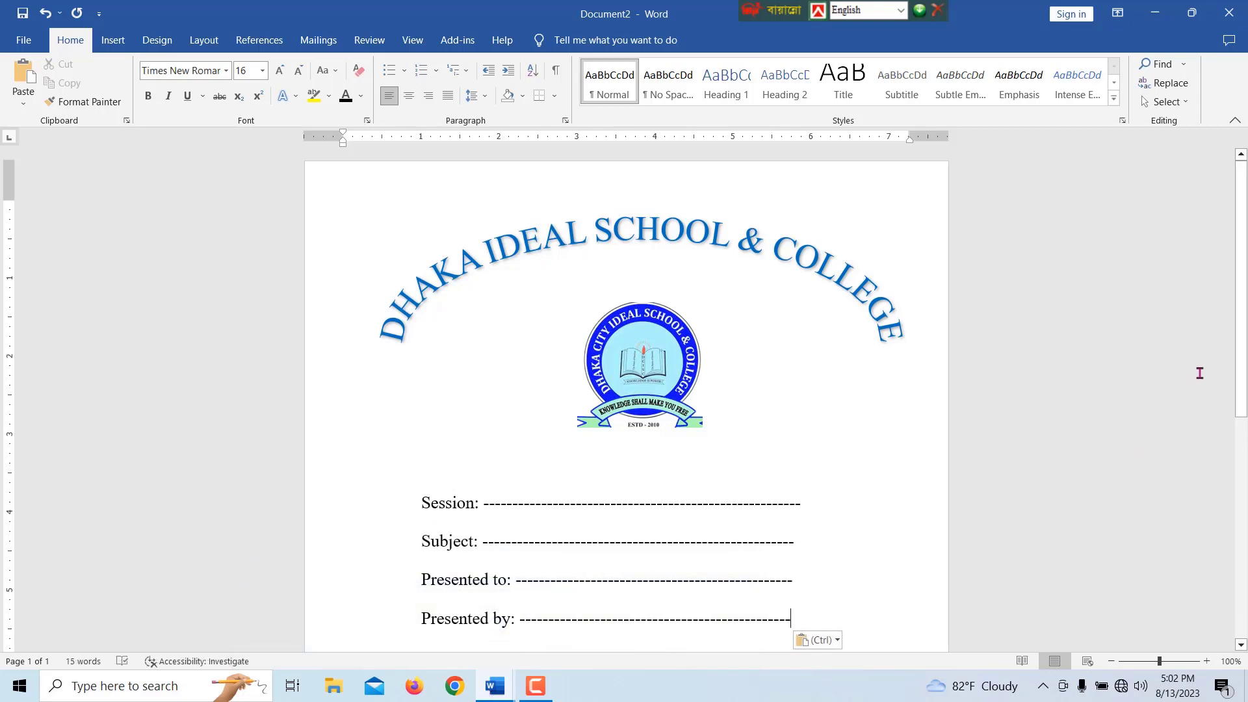
# Draw a rounded rectangle about 4.89" wide and 2.33" high below the Presented by line and remove its fill.
pyautogui.scroll(-3, 1199, 373)
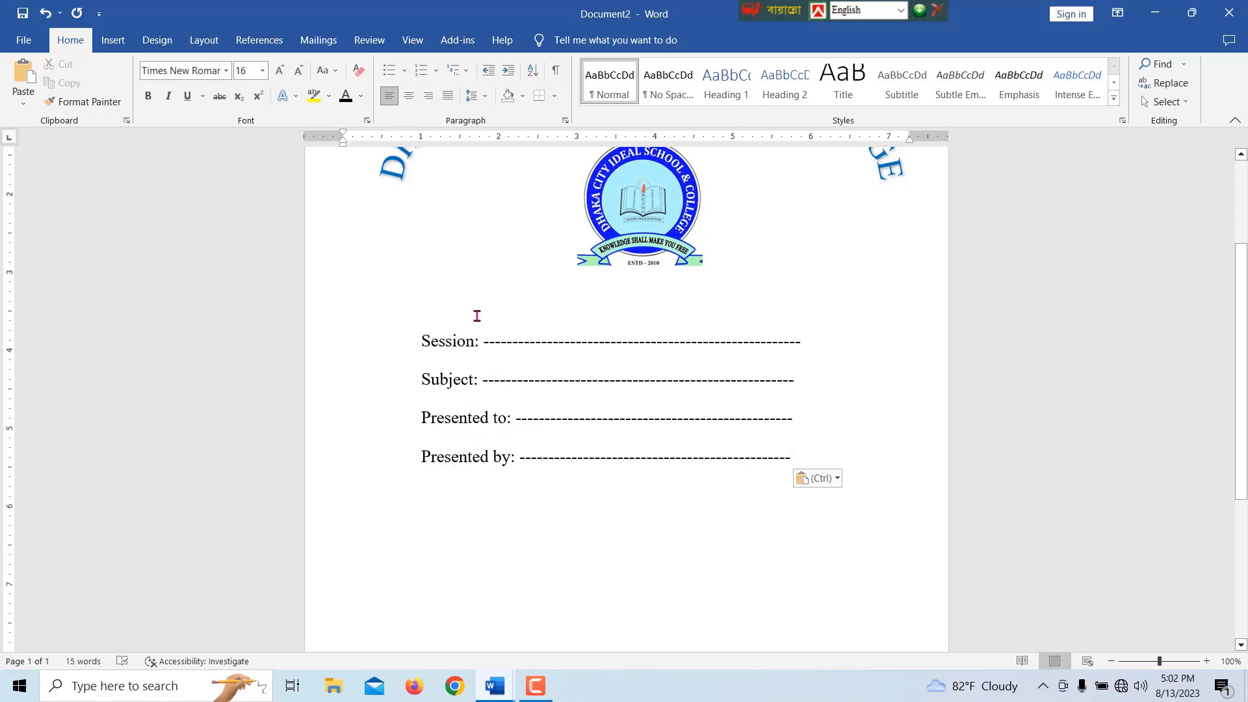
pyautogui.click(113, 38)
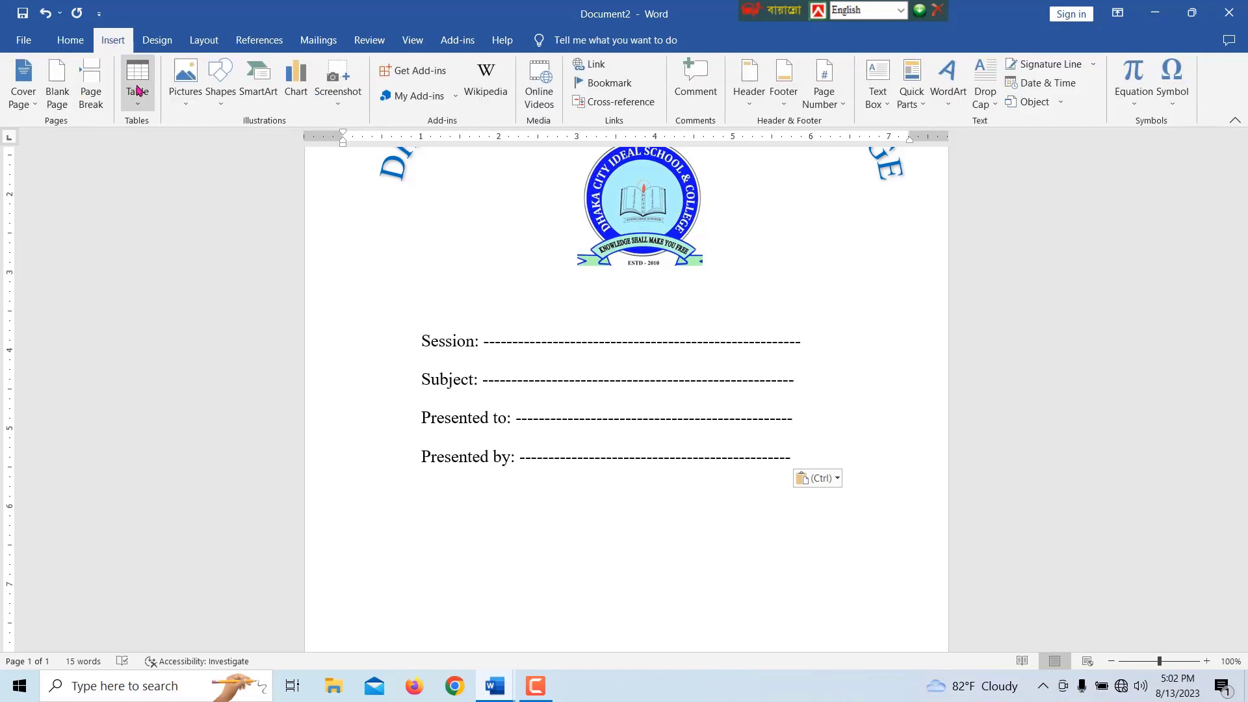
pyautogui.click(215, 109)
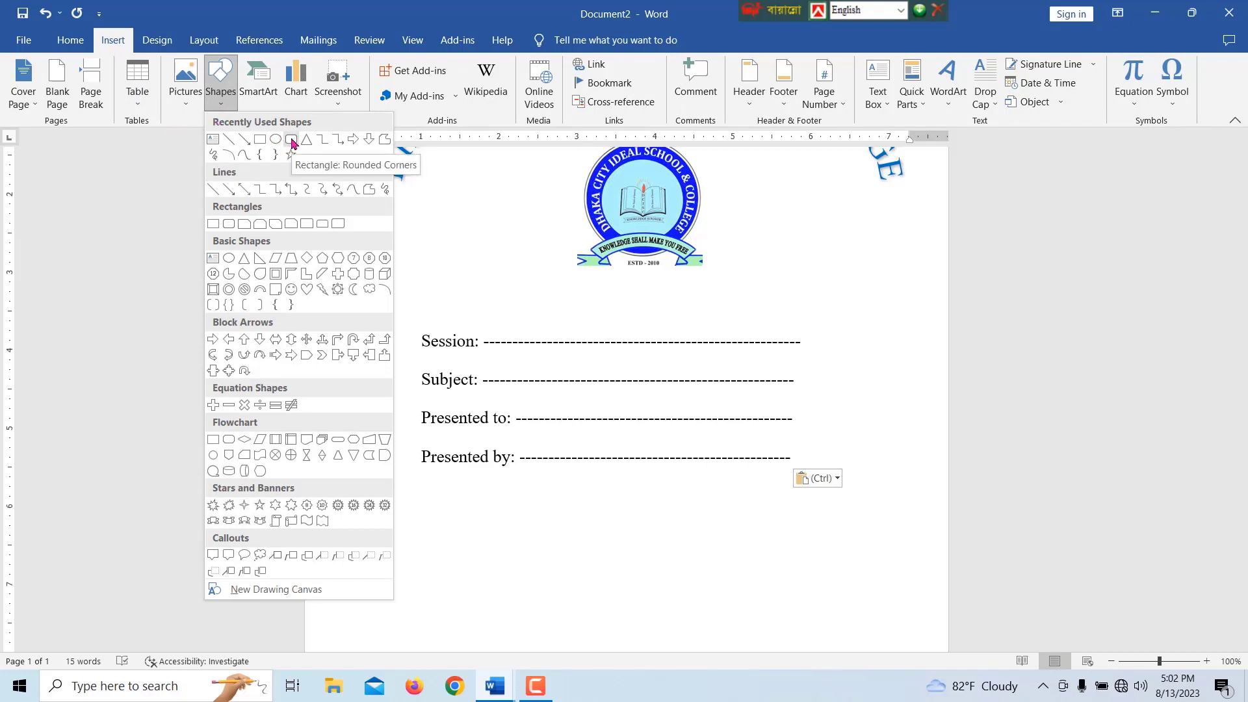
pyautogui.click(290, 139)
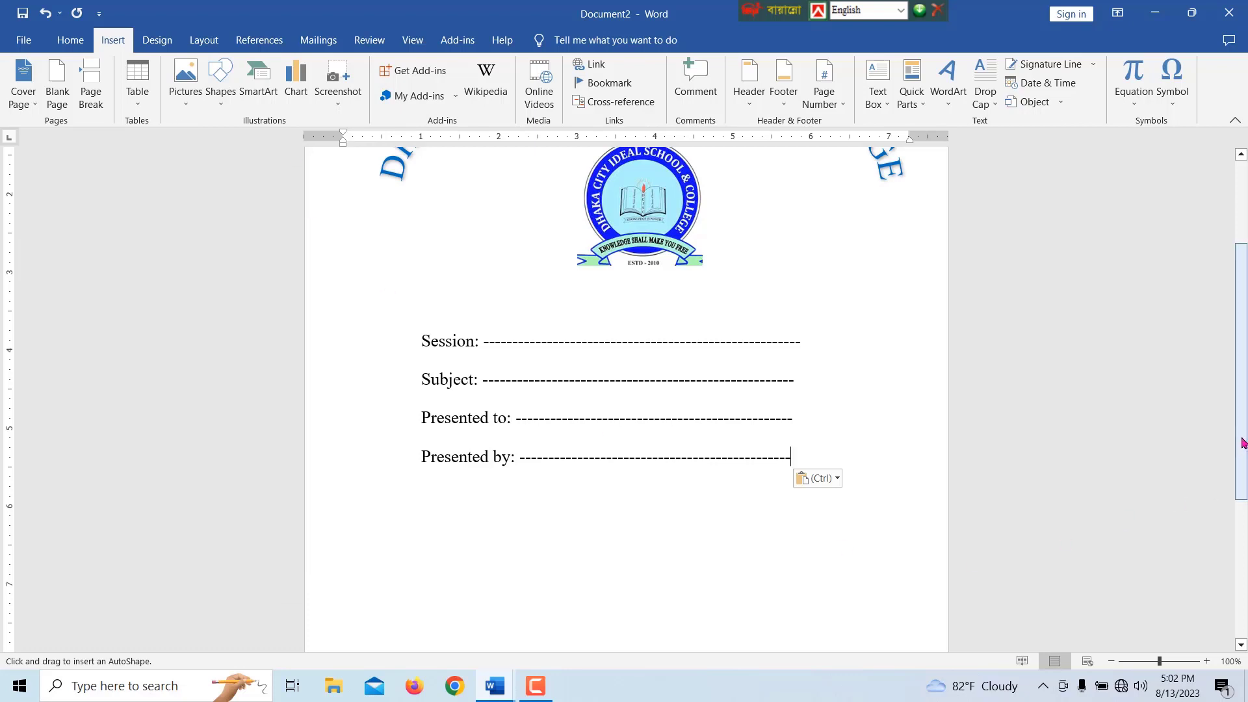
pyautogui.scroll(-6, 1242, 444)
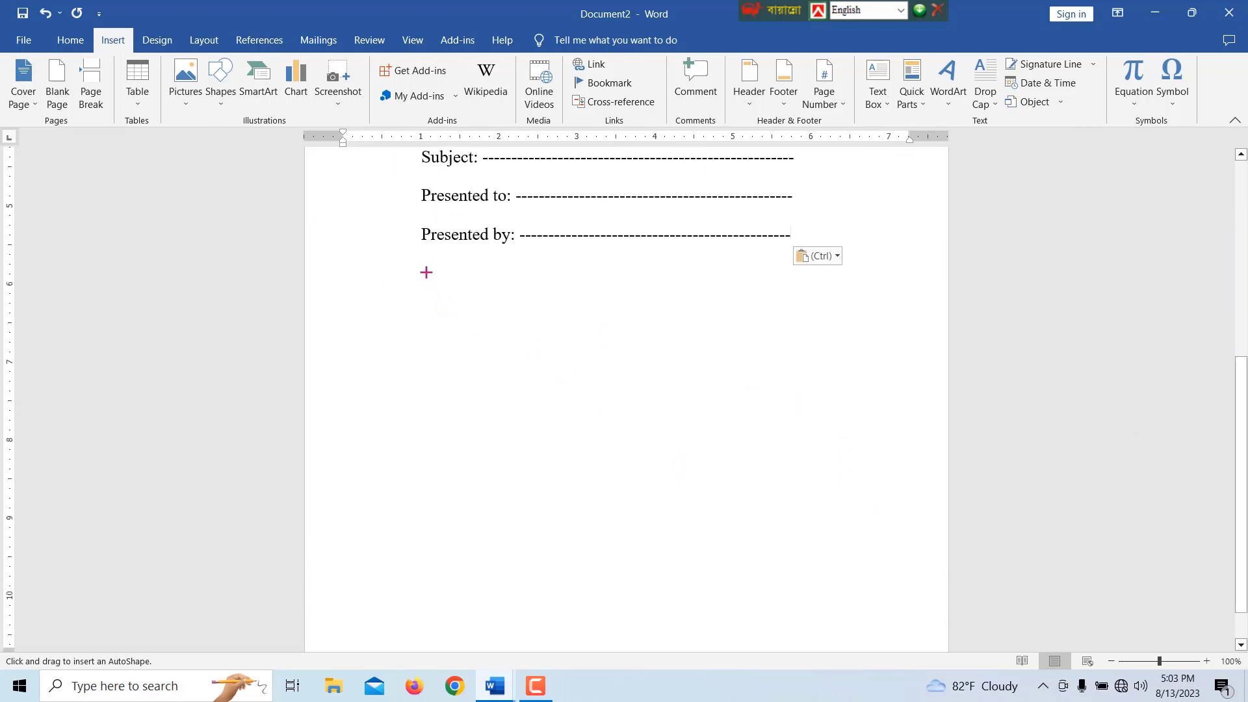
pyautogui.moveTo(426, 271)
pyautogui.mouseDown()
pyautogui.moveTo(499, 364)
pyautogui.moveTo(770, 418)
pyautogui.moveTo(808, 453)
pyautogui.mouseUp()
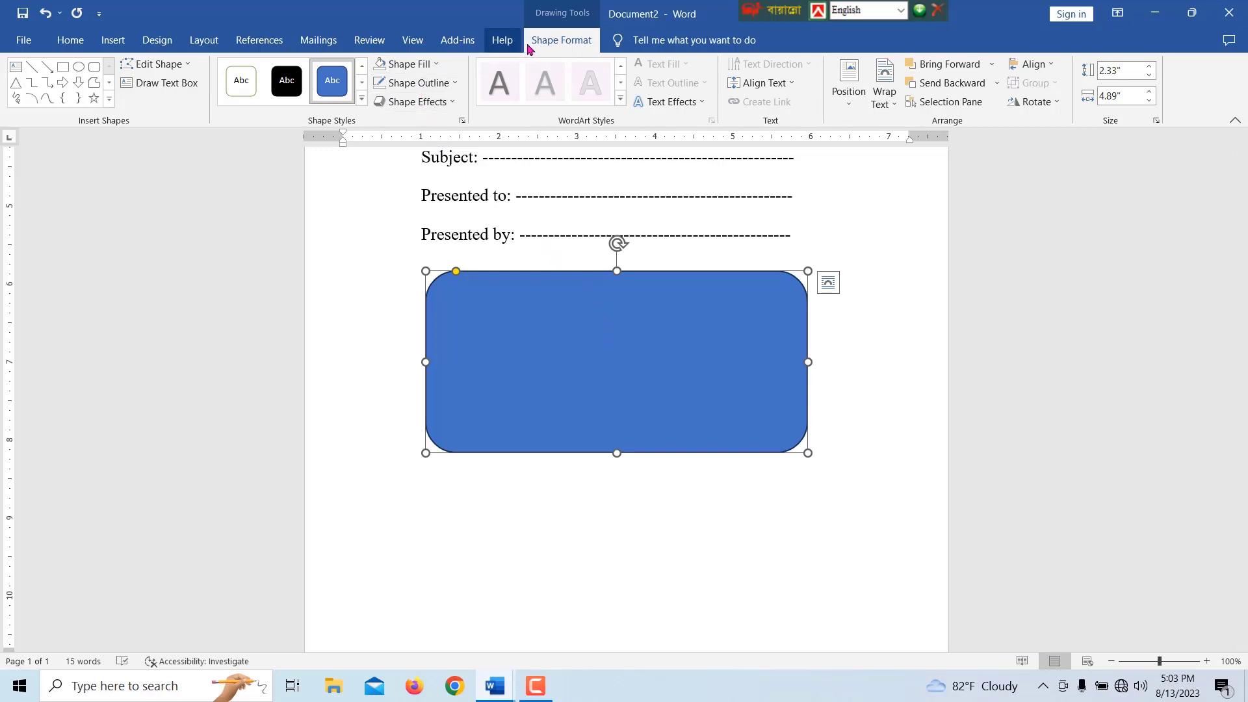
pyautogui.click(434, 67)
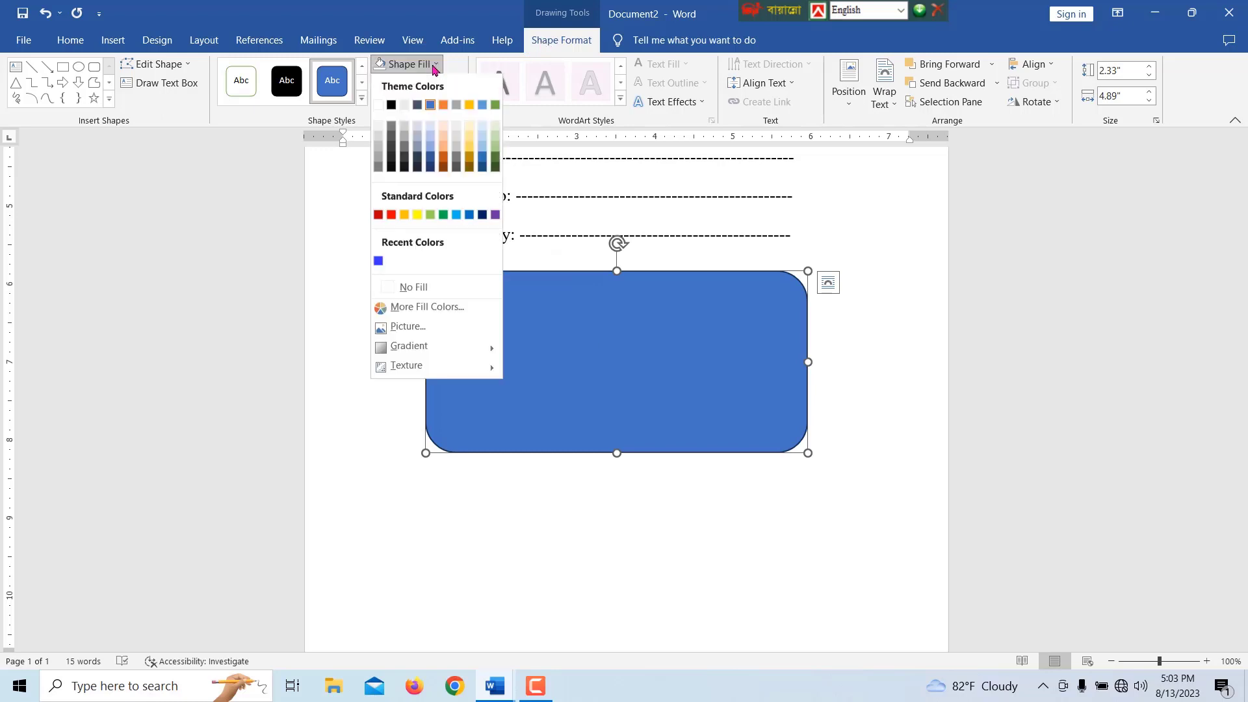
pyautogui.click(416, 288)
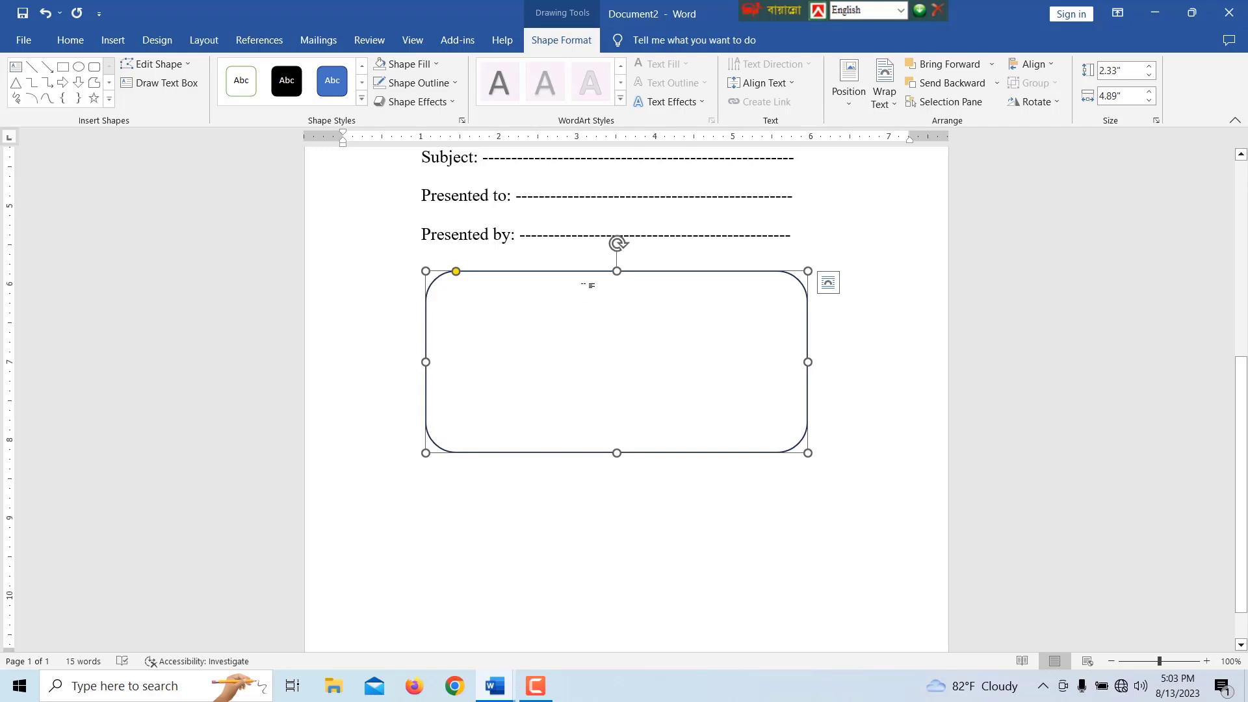
# Enable text entry inside the rounded rectangle.
pyautogui.click(583, 285)
pyautogui.rightClick(583, 285)
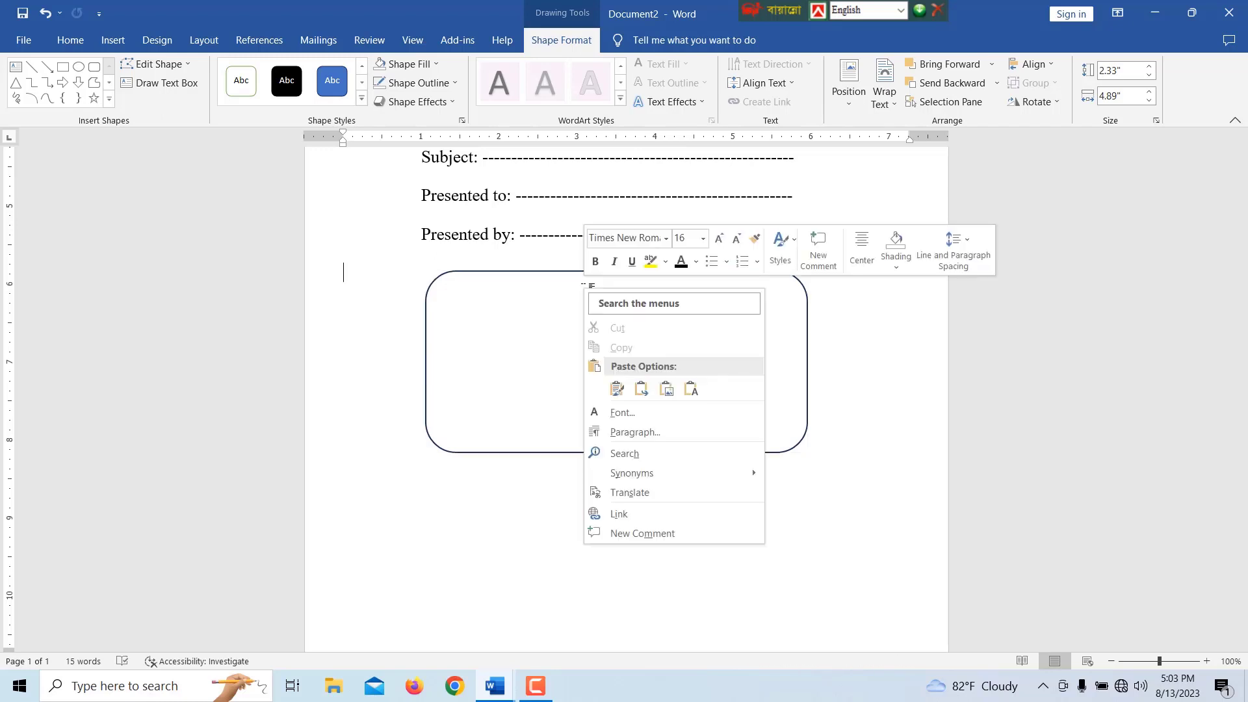
pyautogui.click(520, 274)
pyautogui.click(528, 276)
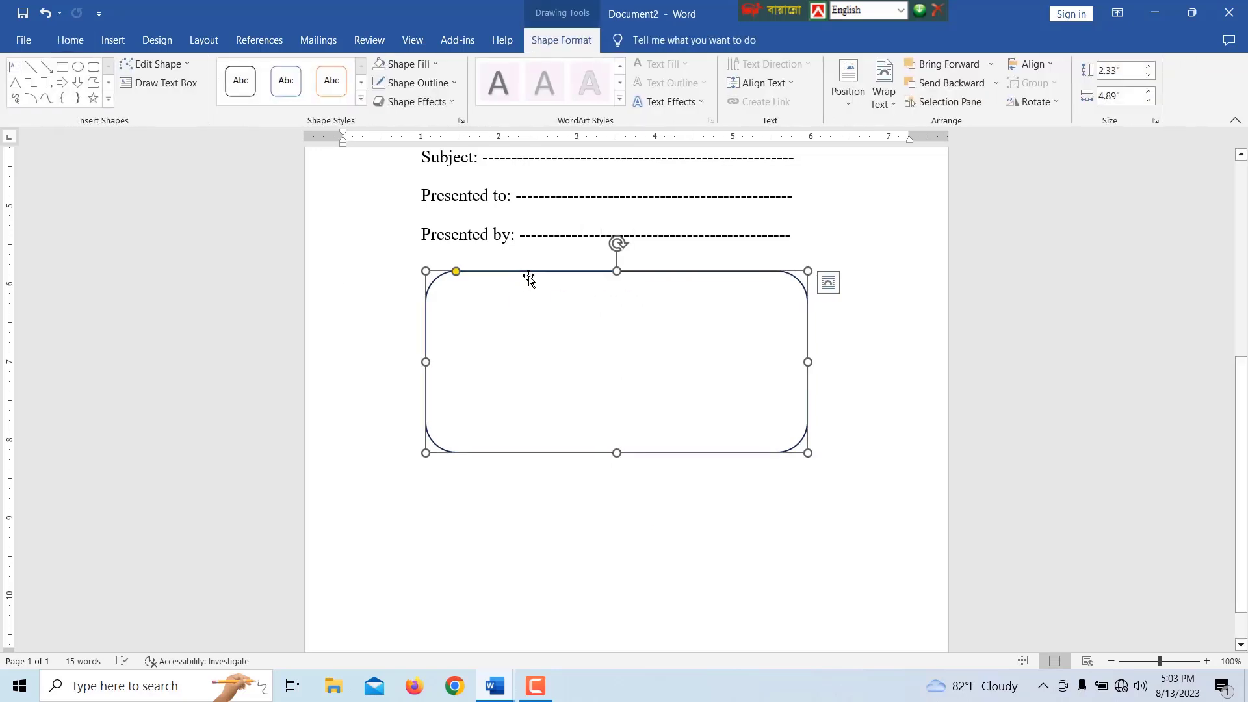
pyautogui.rightClick(528, 277)
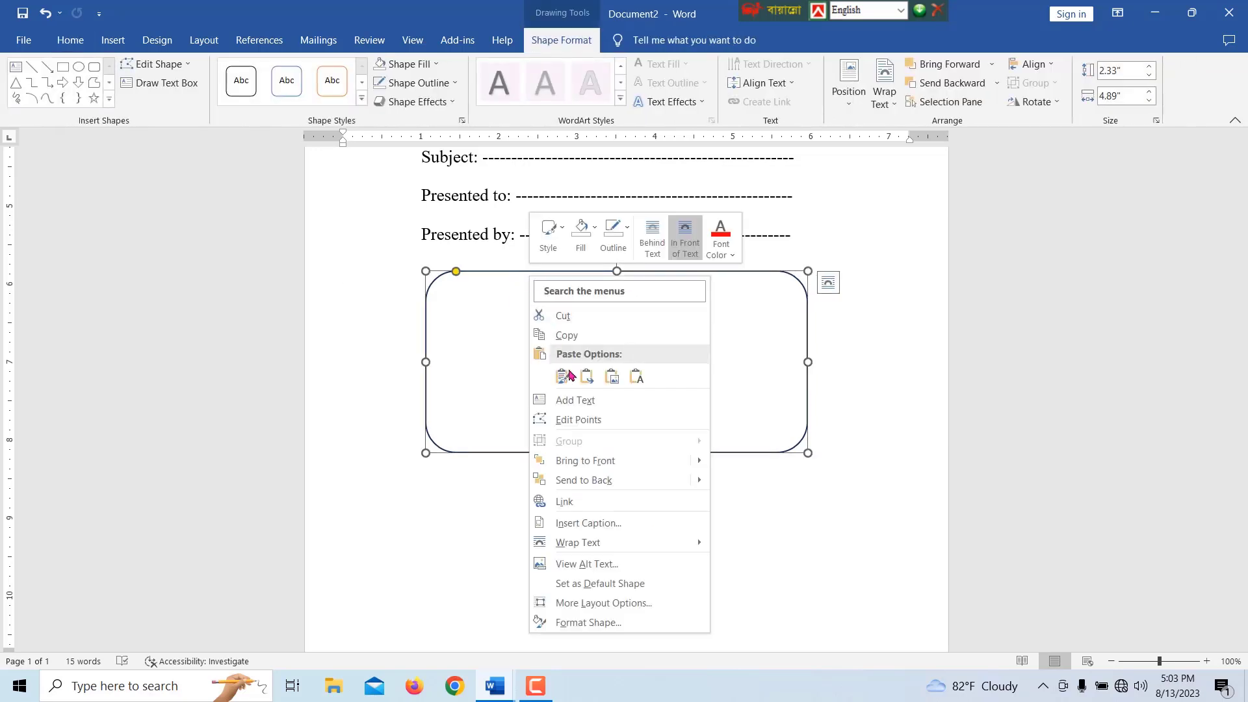
pyautogui.click(574, 400)
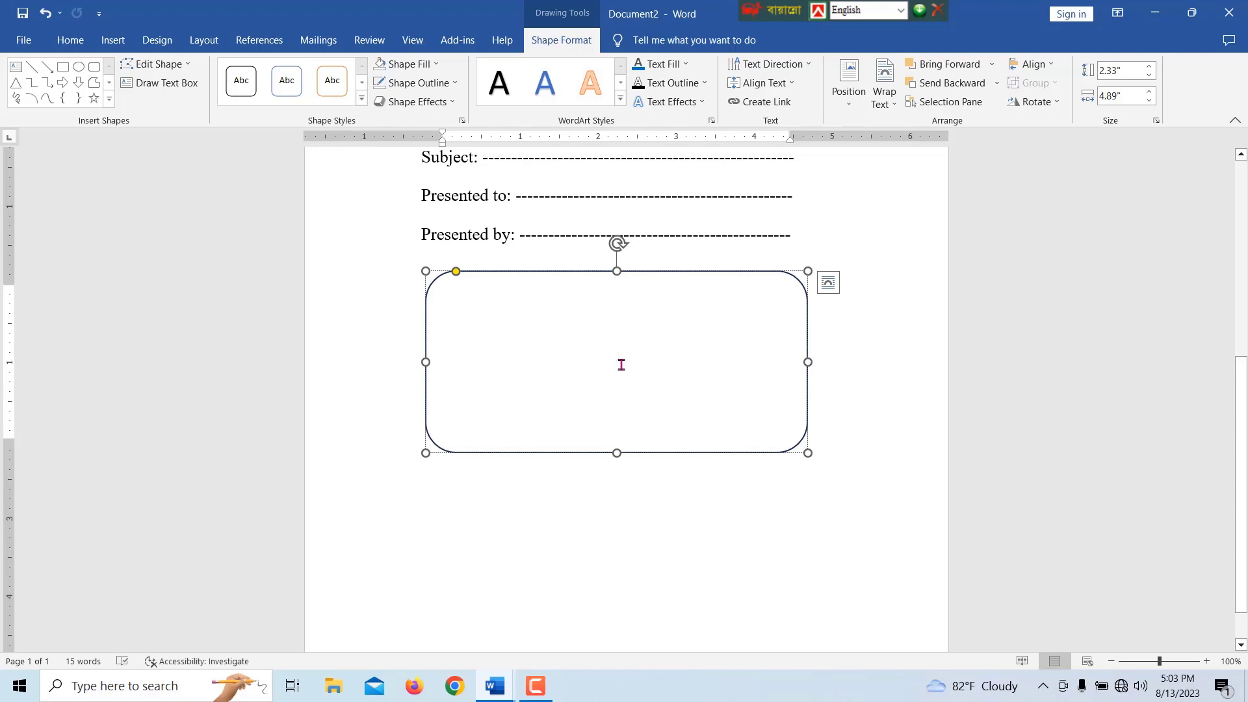
# Left-align the text in the rounded box and set its font color to black.
pyautogui.click(72, 43)
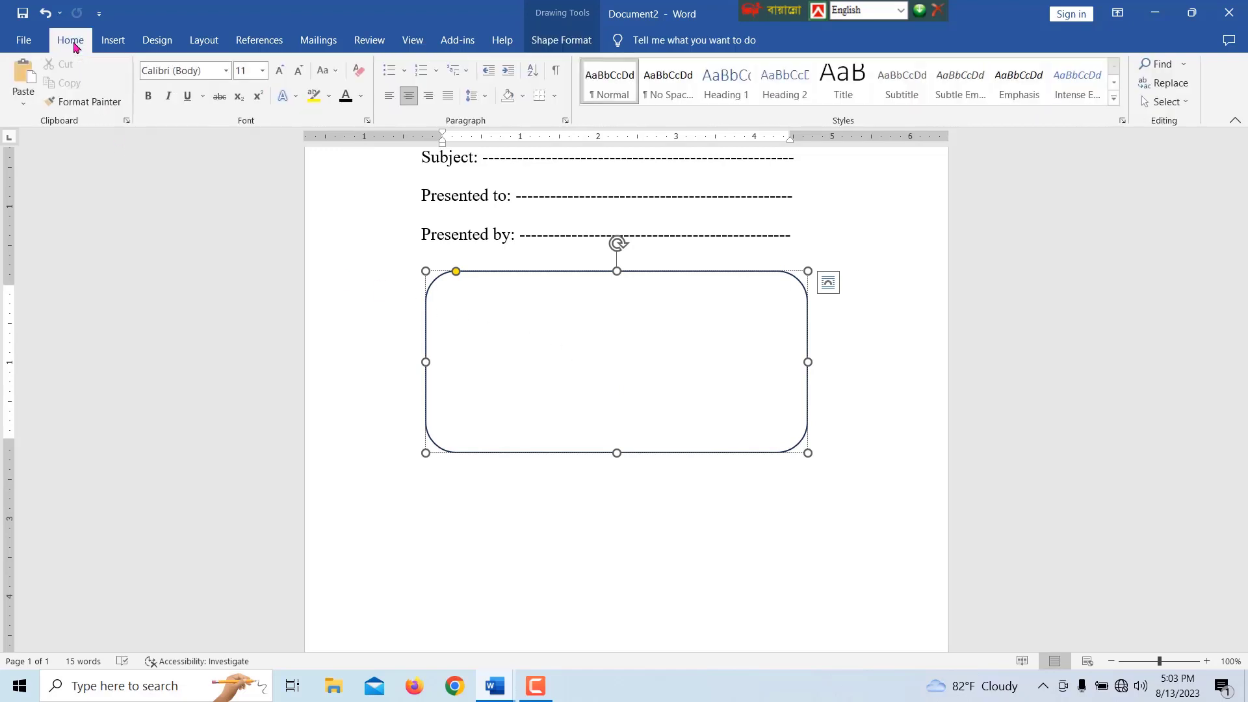
pyautogui.click(390, 97)
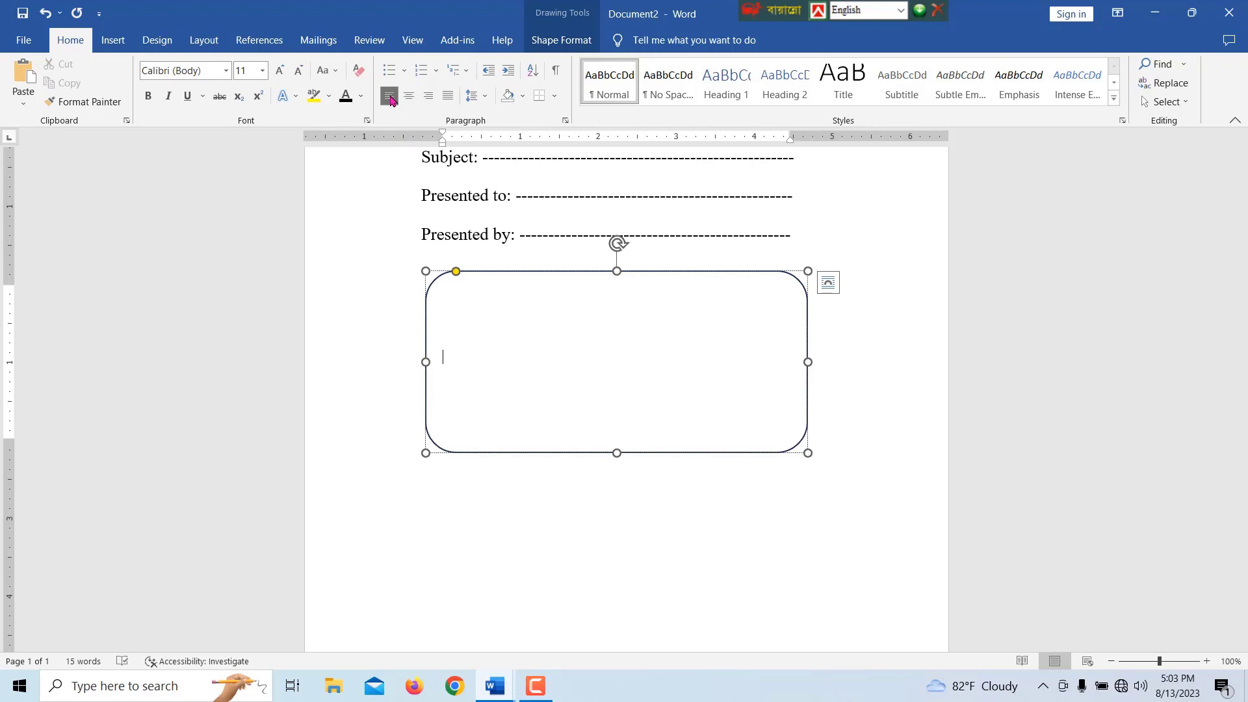
pyautogui.click(362, 98)
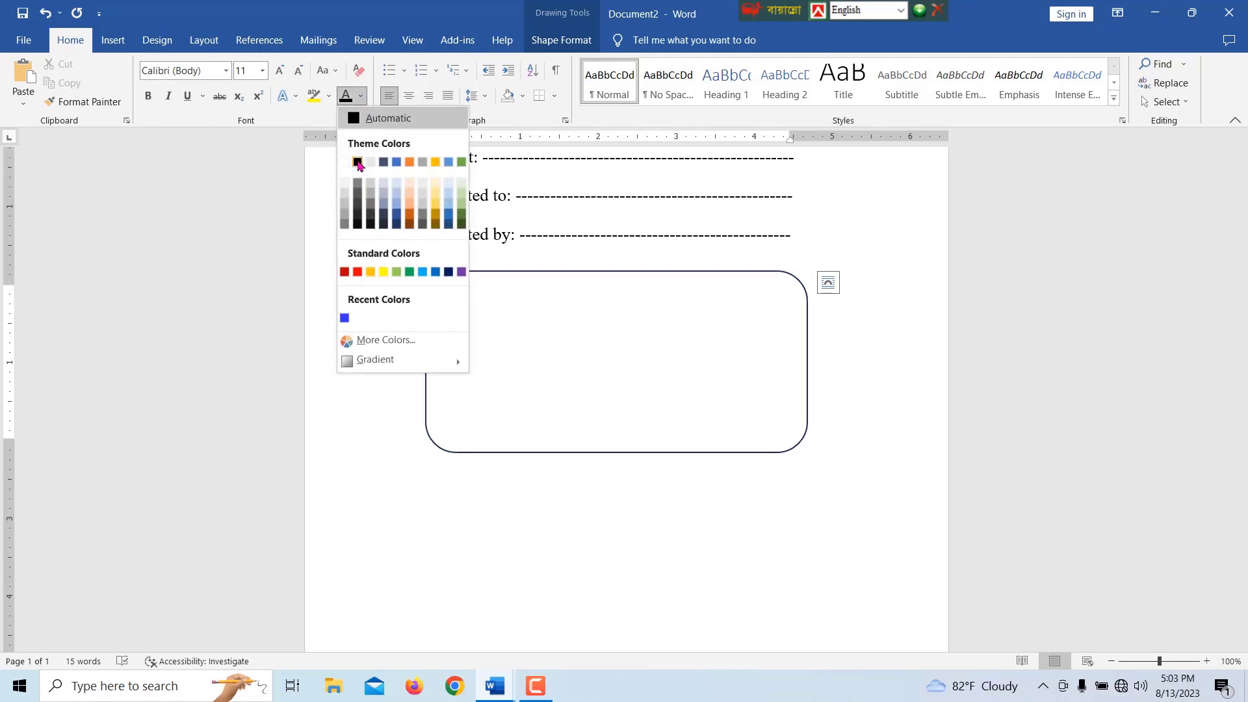
pyautogui.click(357, 162)
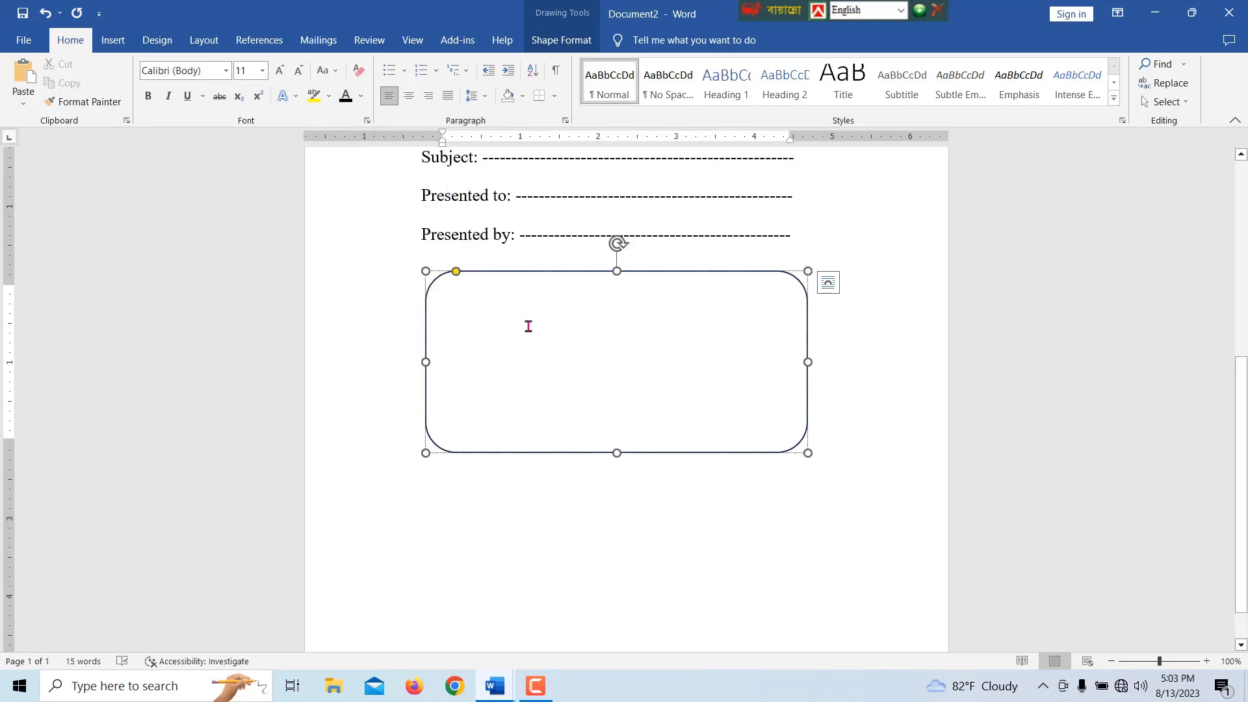
# Set the font for the rounded box's text to Times New Roman, size 16.
pyautogui.write('N')
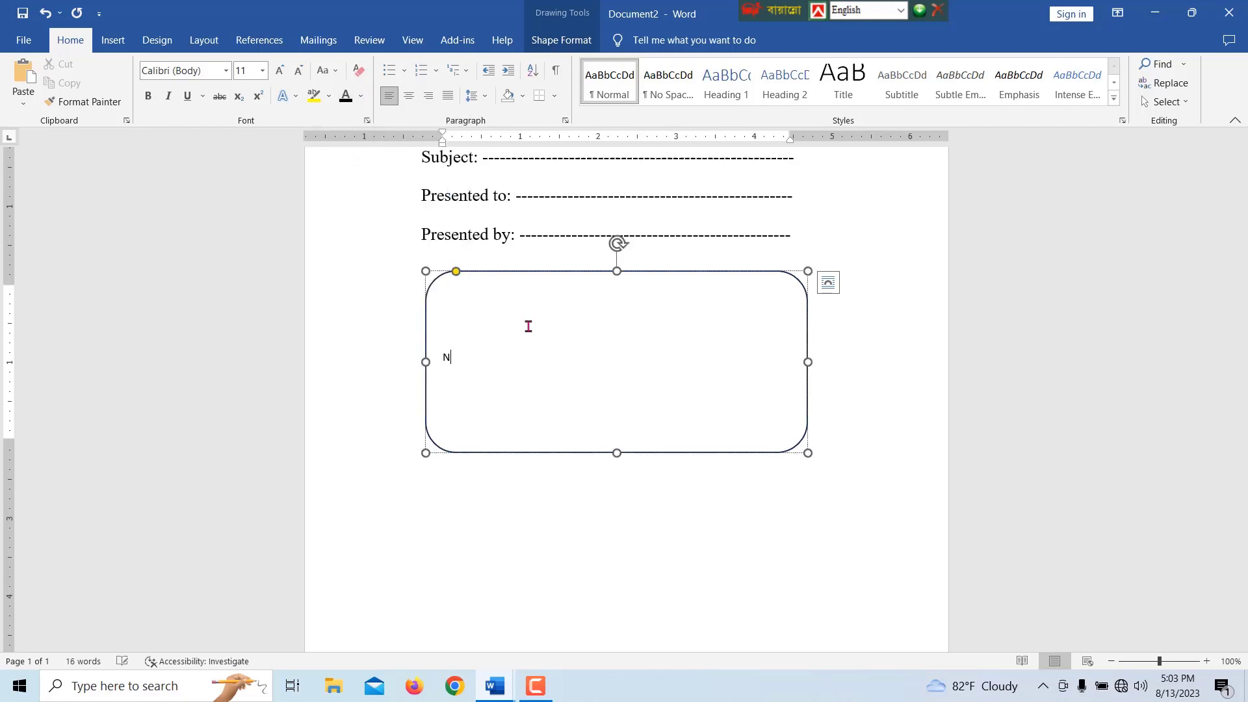
pyautogui.press('BackSpace')
pyautogui.click(226, 71)
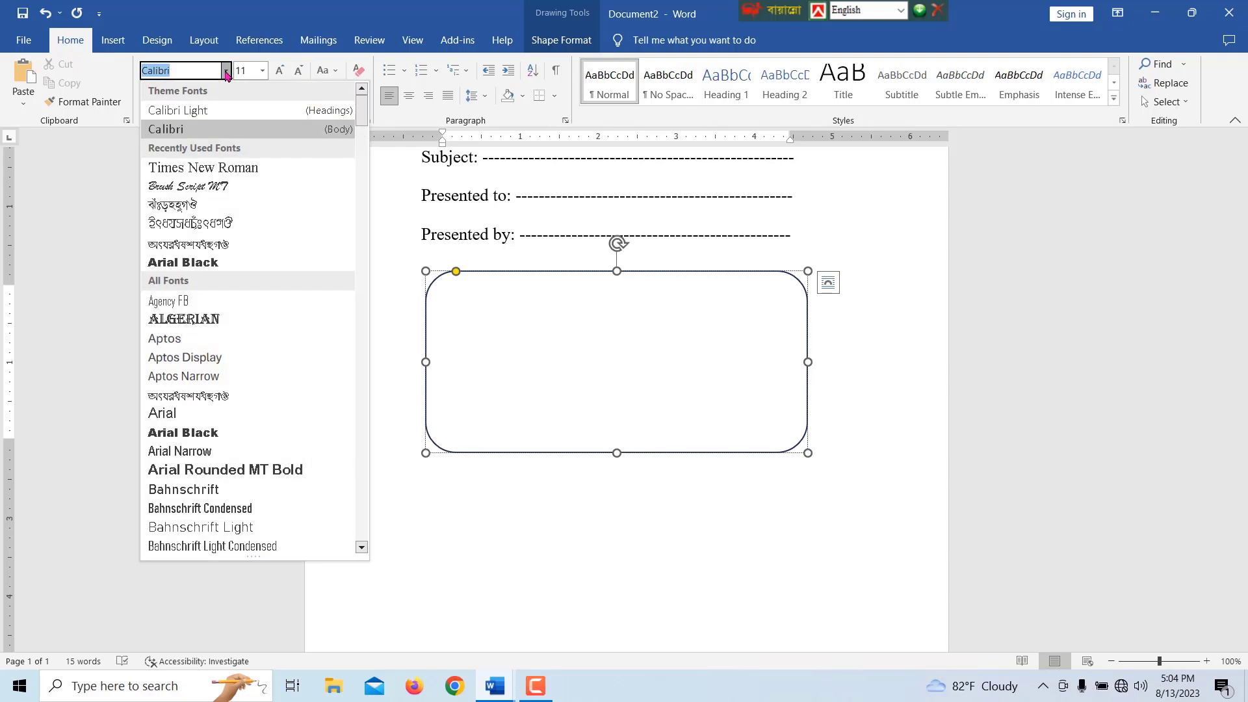
pyautogui.click(217, 168)
pyautogui.click(262, 71)
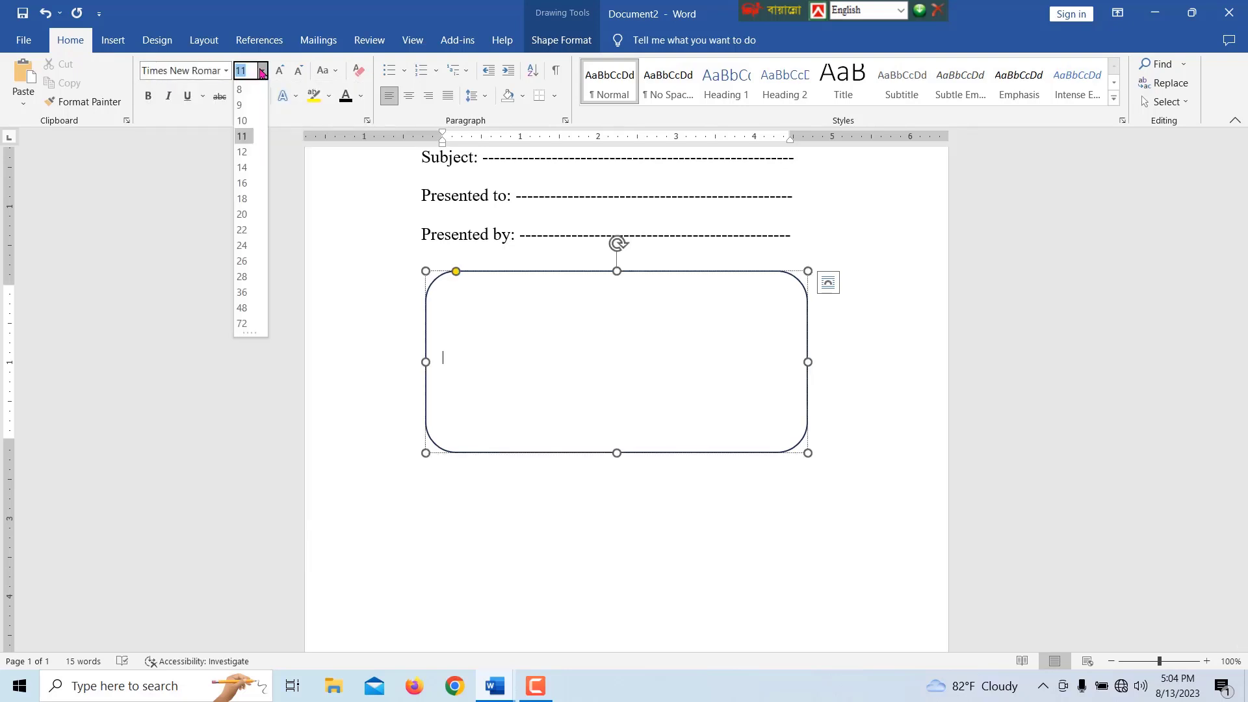
pyautogui.click(247, 183)
pyautogui.click(509, 313)
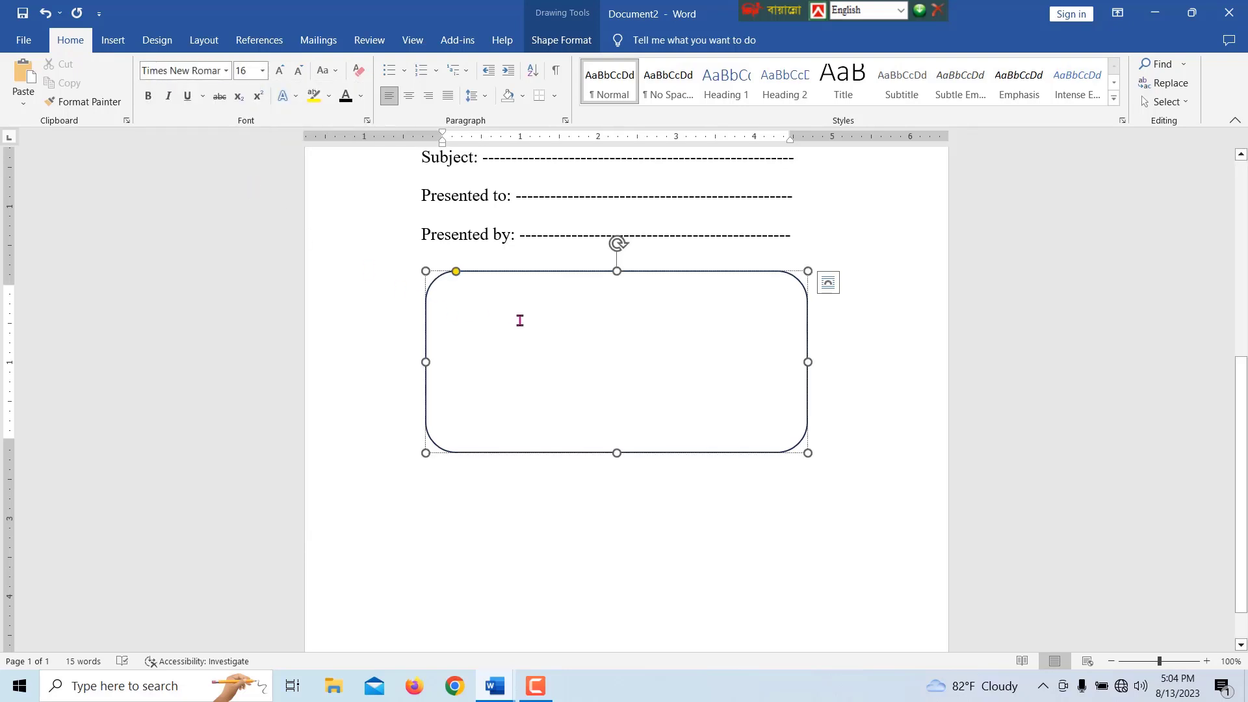
# Enter four lines in the rounded box labeled Name:, Class:, Roll No. and Registration No., each followed by a long dashed blank.
pyautogui.write('Na')
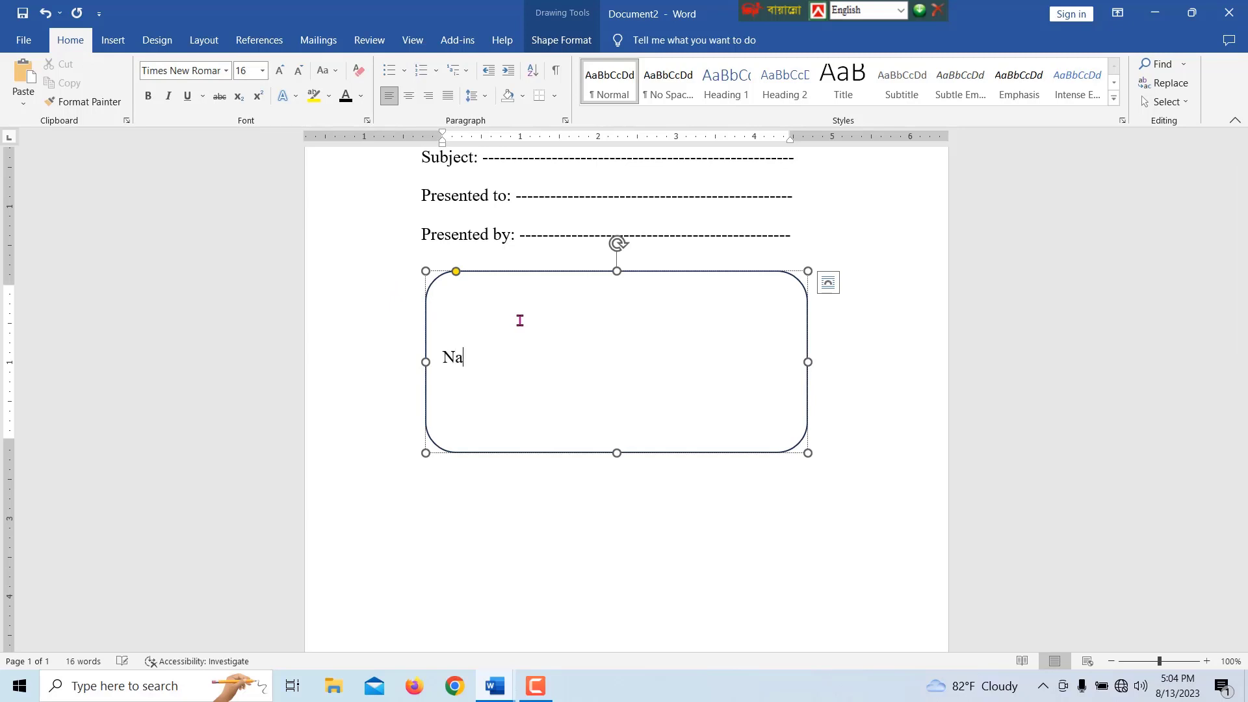
pyautogui.write('me: ---------------------------------------------------------------')
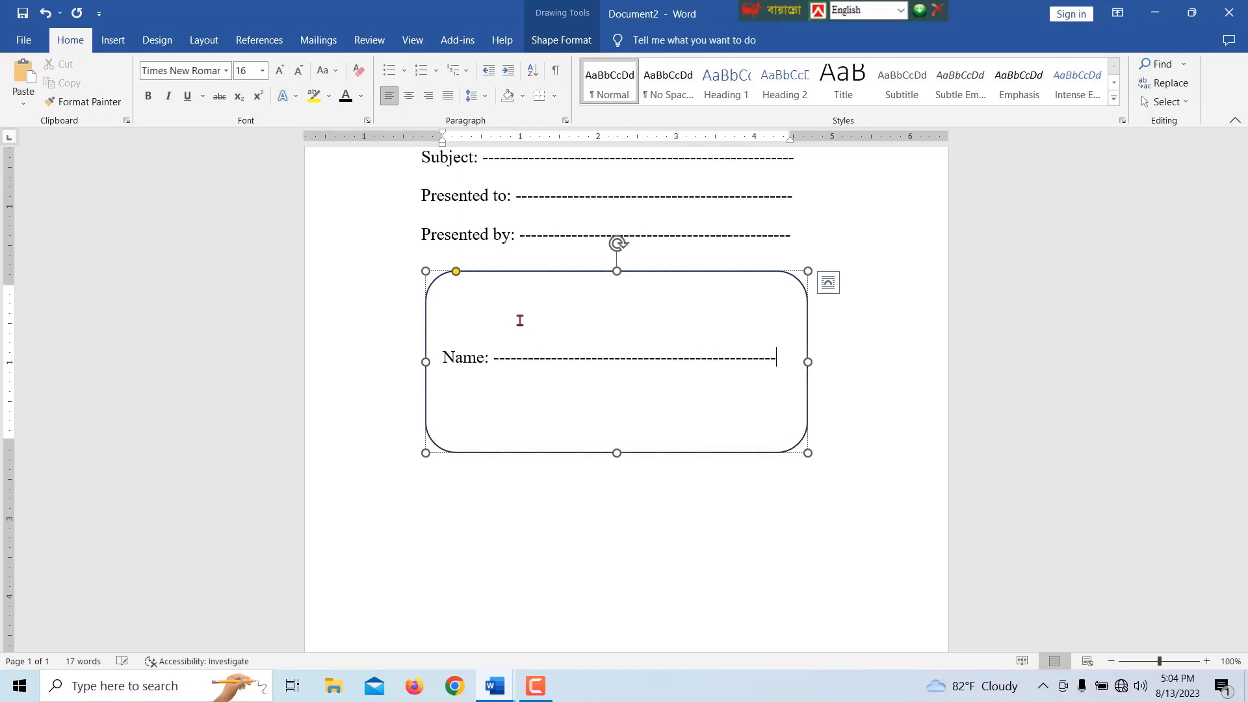
pyautogui.press('Return')
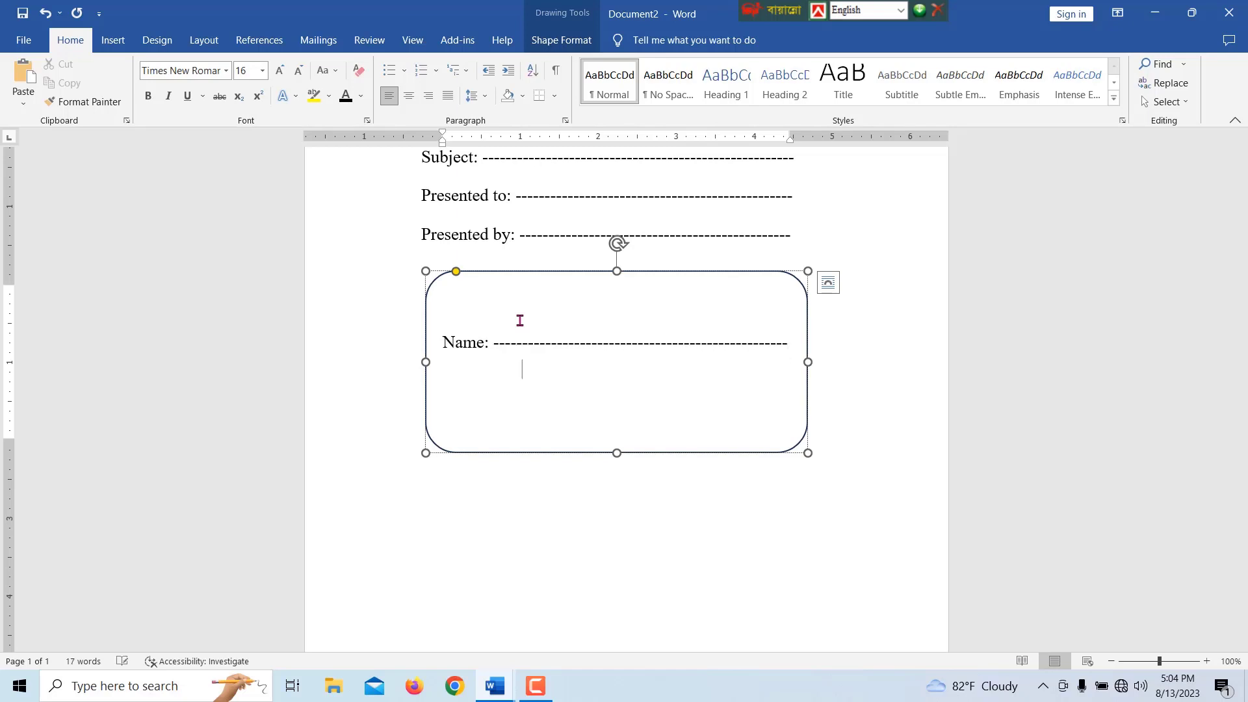
pyautogui.write('Class: ----------------------------------------')
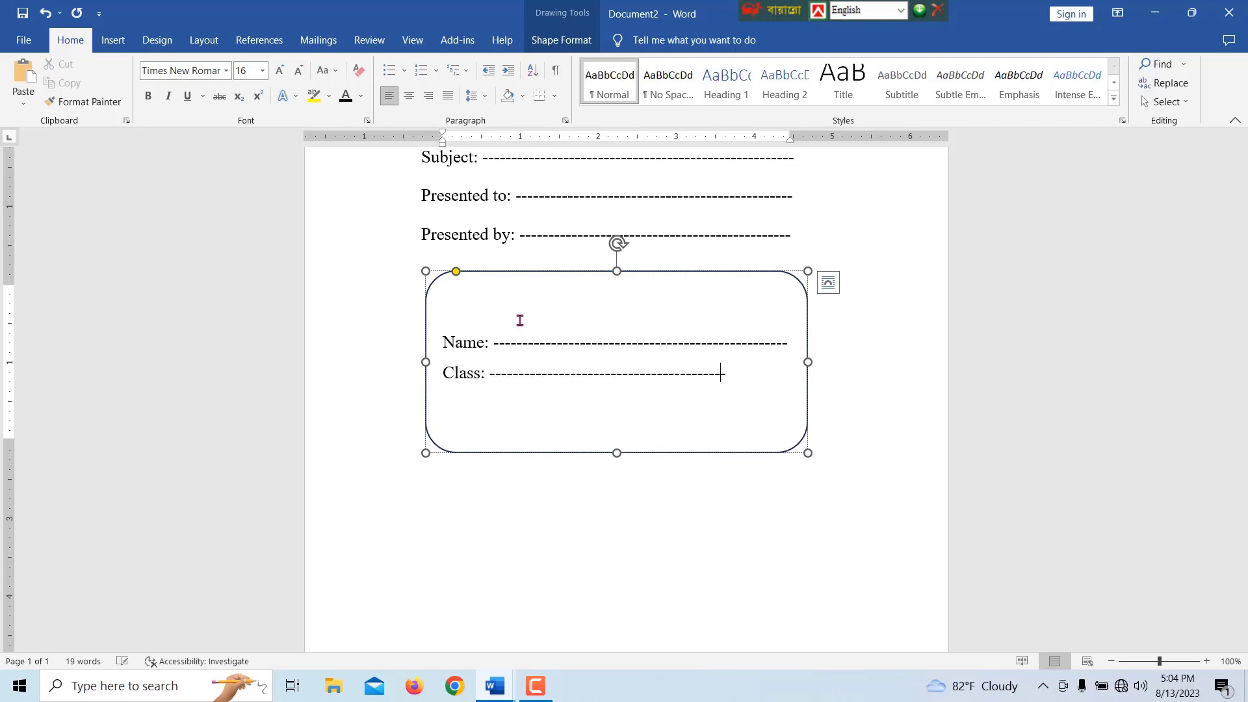
pyautogui.write('-------------------------')
pyautogui.press('Return')
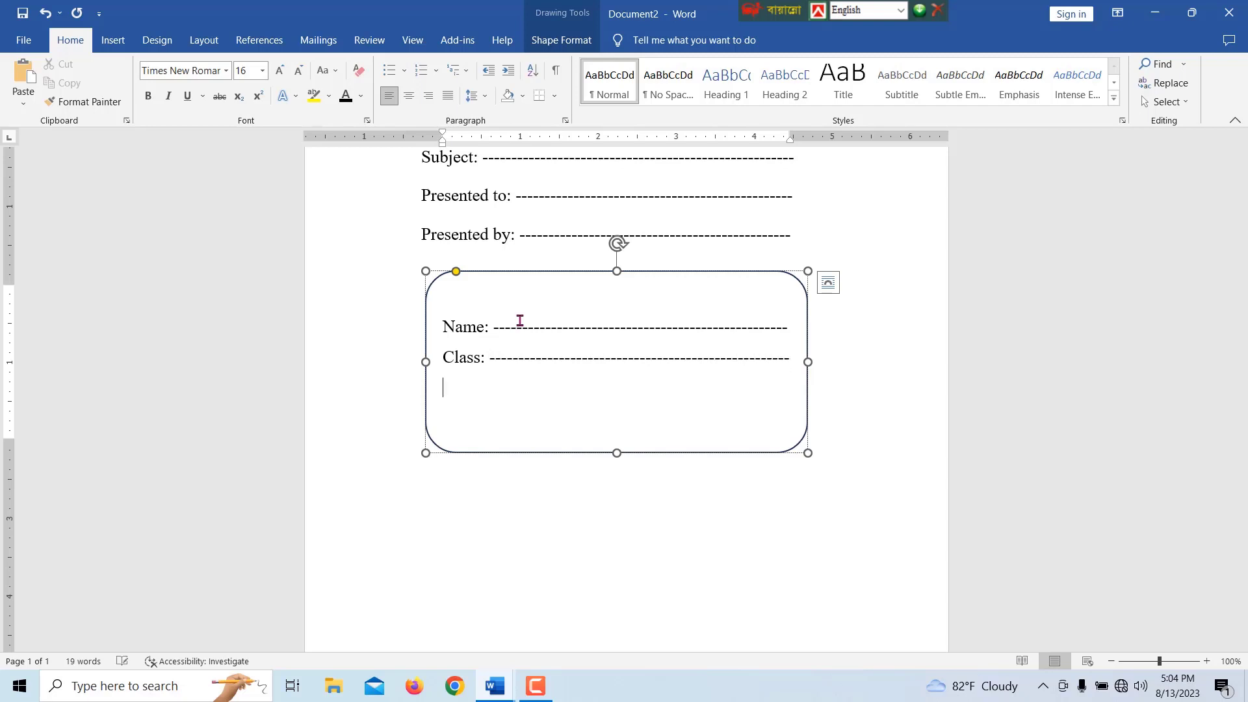
pyautogui.write('Roll No. --------------------------------------------------------------')
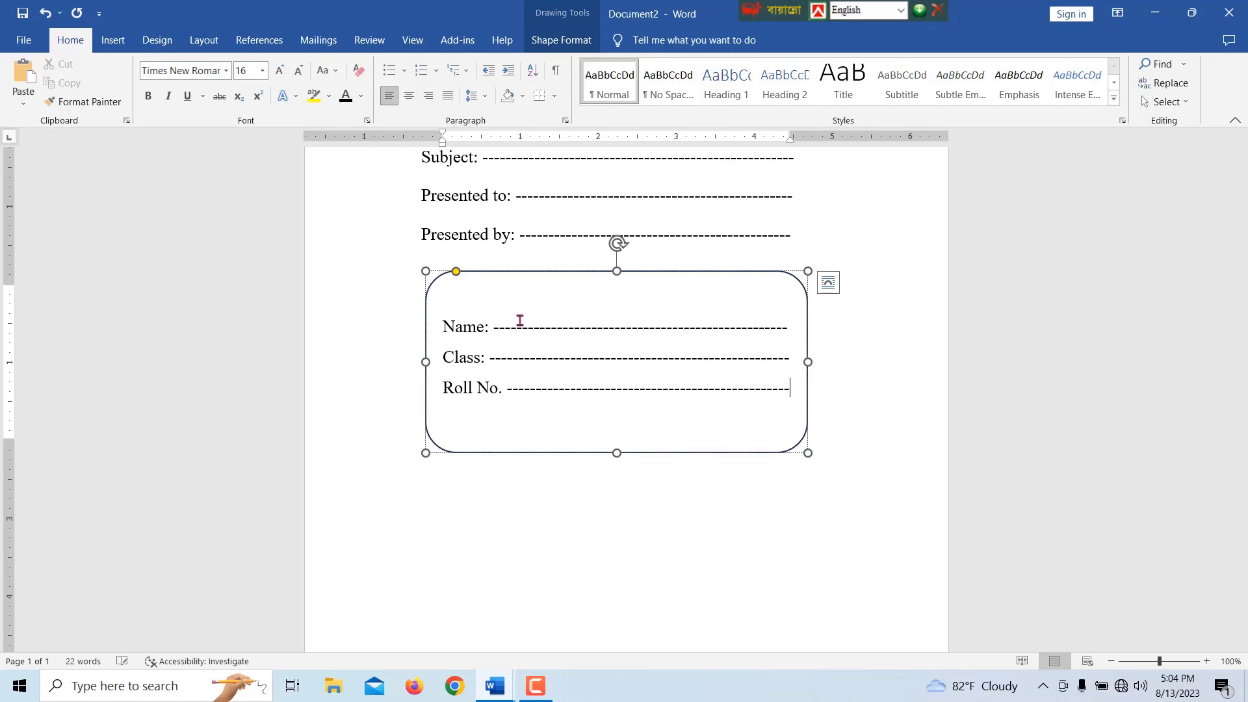
pyautogui.press('Return')
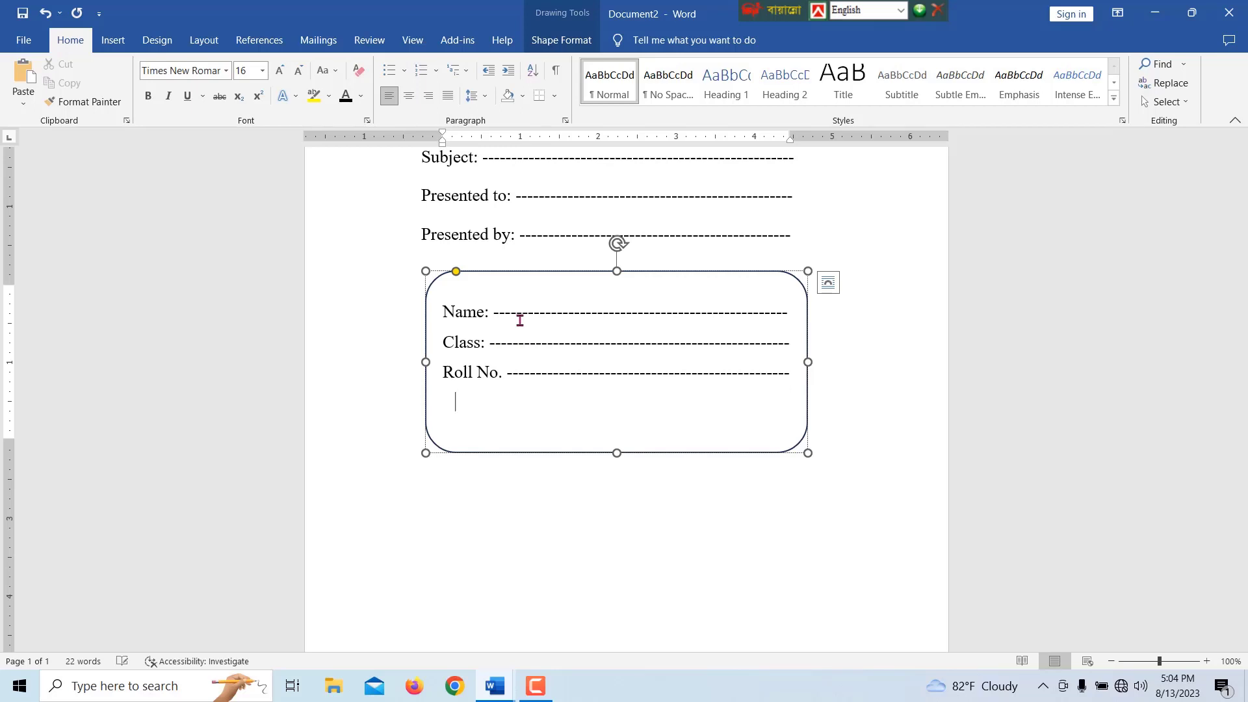
pyautogui.write('Registration No. ')
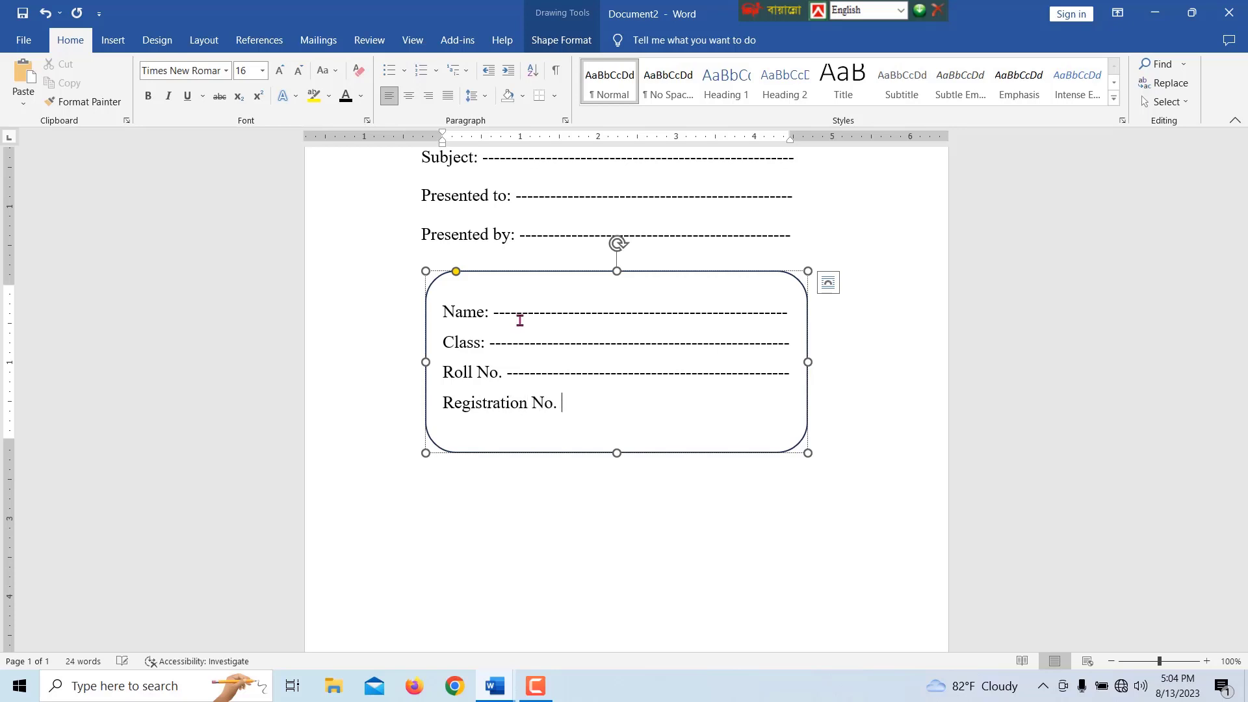
pyautogui.write('---------------------------------------')
# Add six blank lines after the Presented by line and move the rounded box back up to just beneath that line.
pyautogui.click(616, 577)
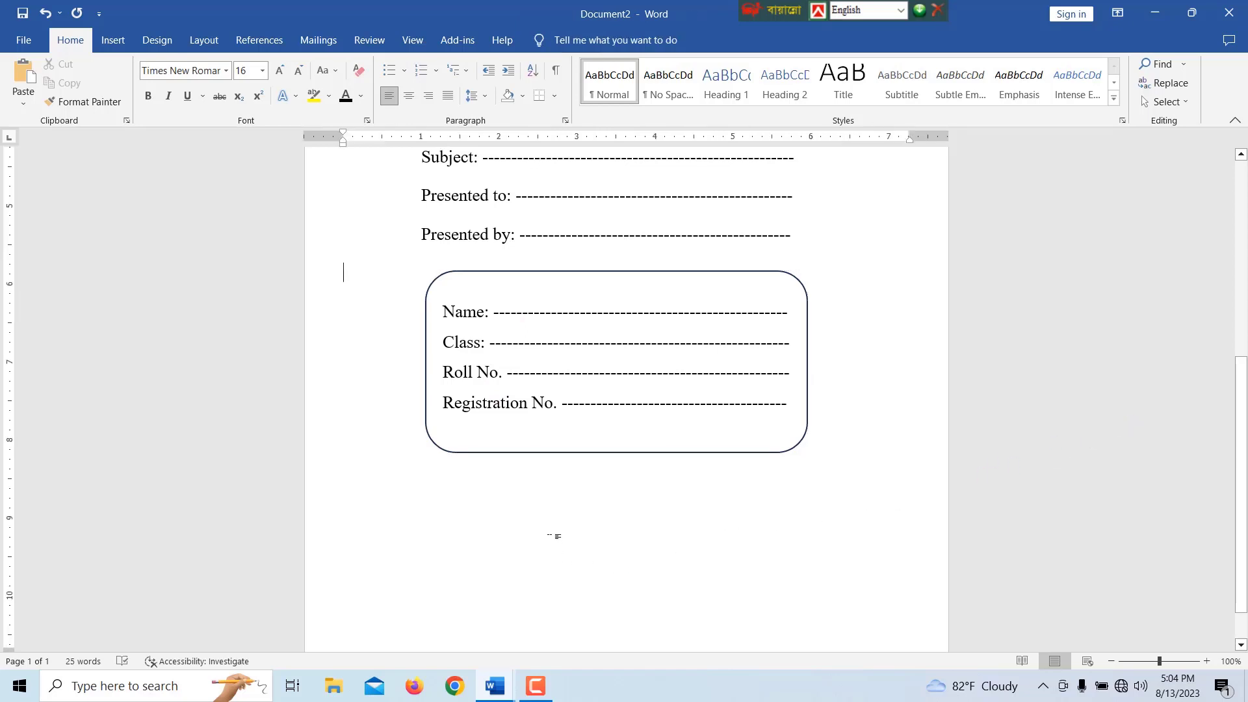
pyautogui.press('Return')
pyautogui.press('Return')
pyautogui.press('Return')
pyautogui.press('Return')
pyautogui.press('Return')
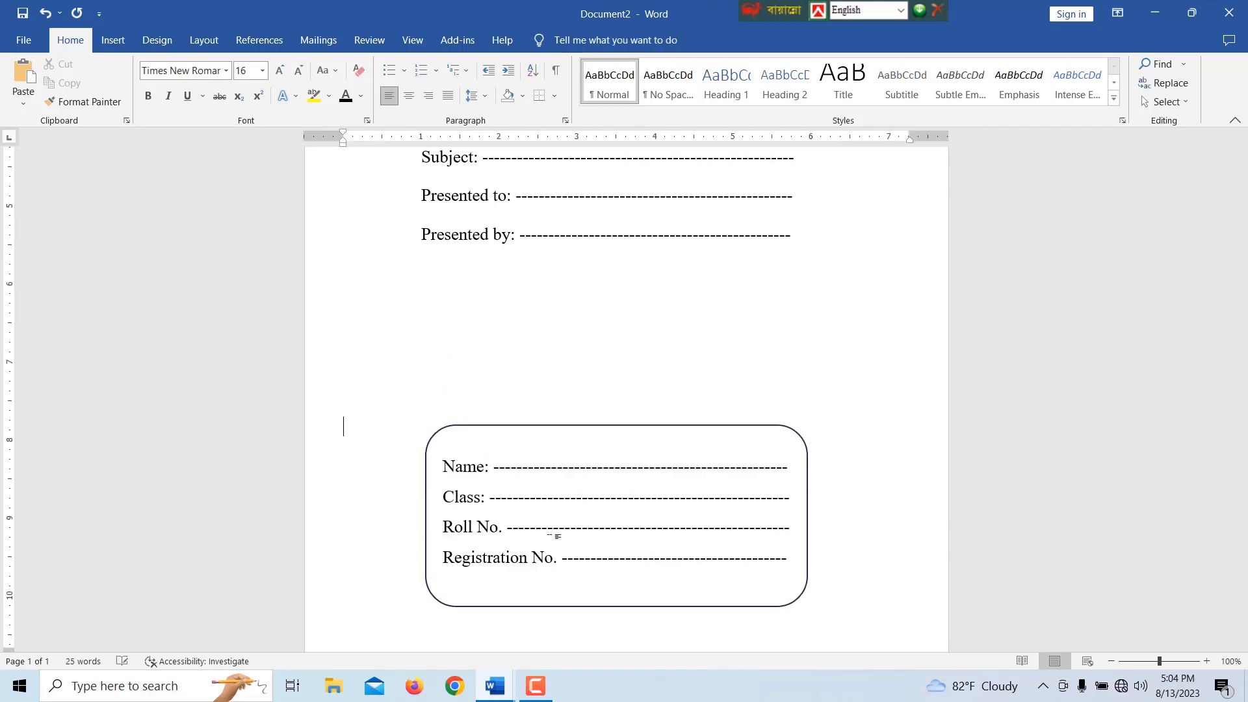
pyautogui.press('Return')
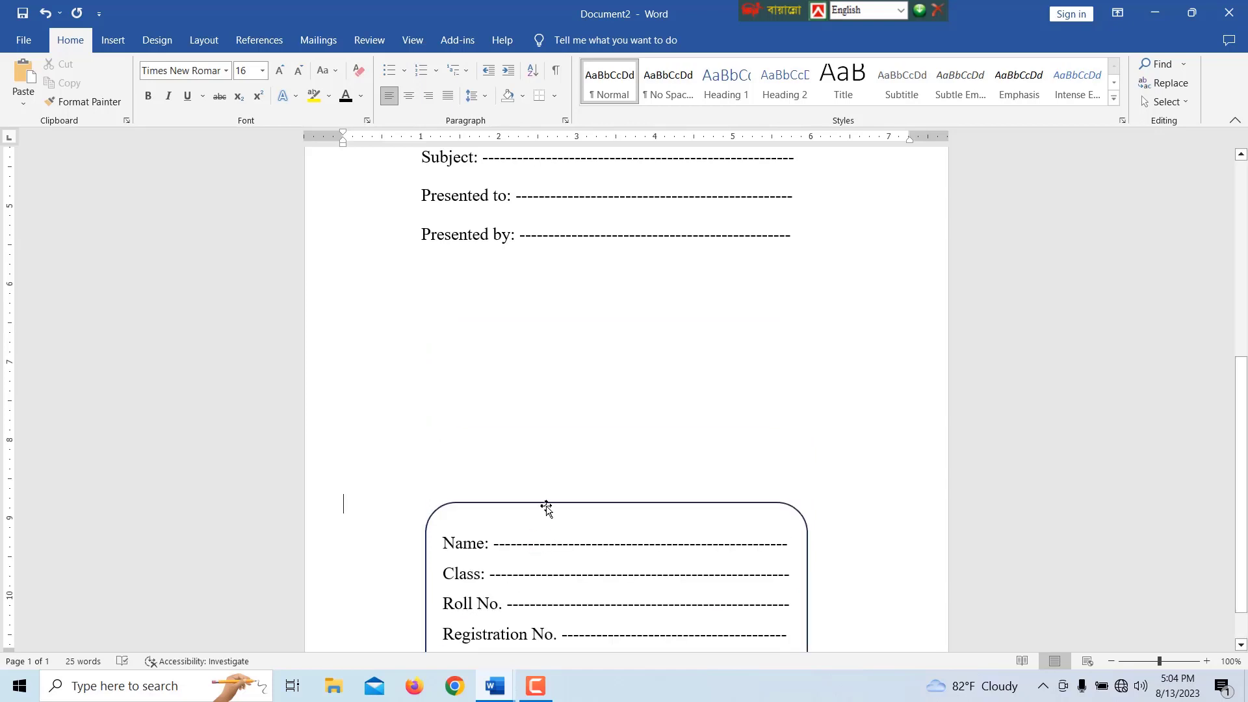
pyautogui.moveTo(543, 503); pyautogui.dragTo(540, 294)
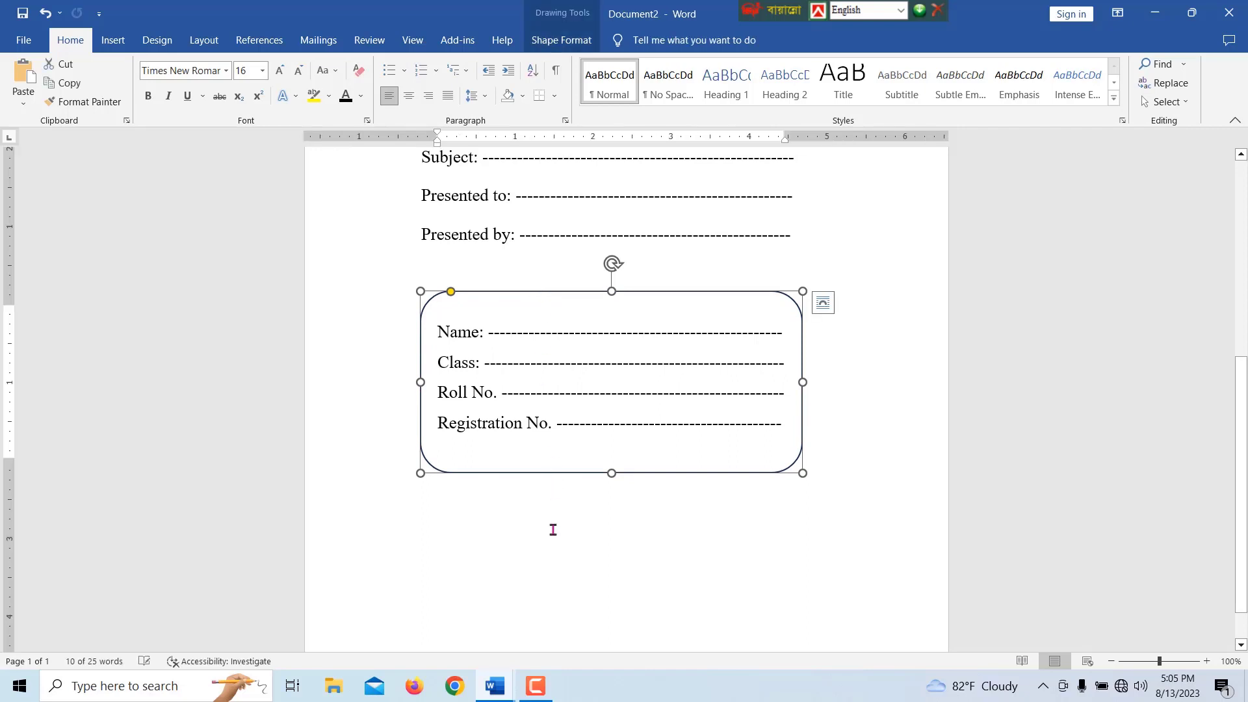
# Add blank lines below the rounded box and enter a closing line with Date:, a dashed blank, and the word Signature spaced far after it.
pyautogui.click(525, 544)
pyautogui.press('Return')
pyautogui.press('Return')
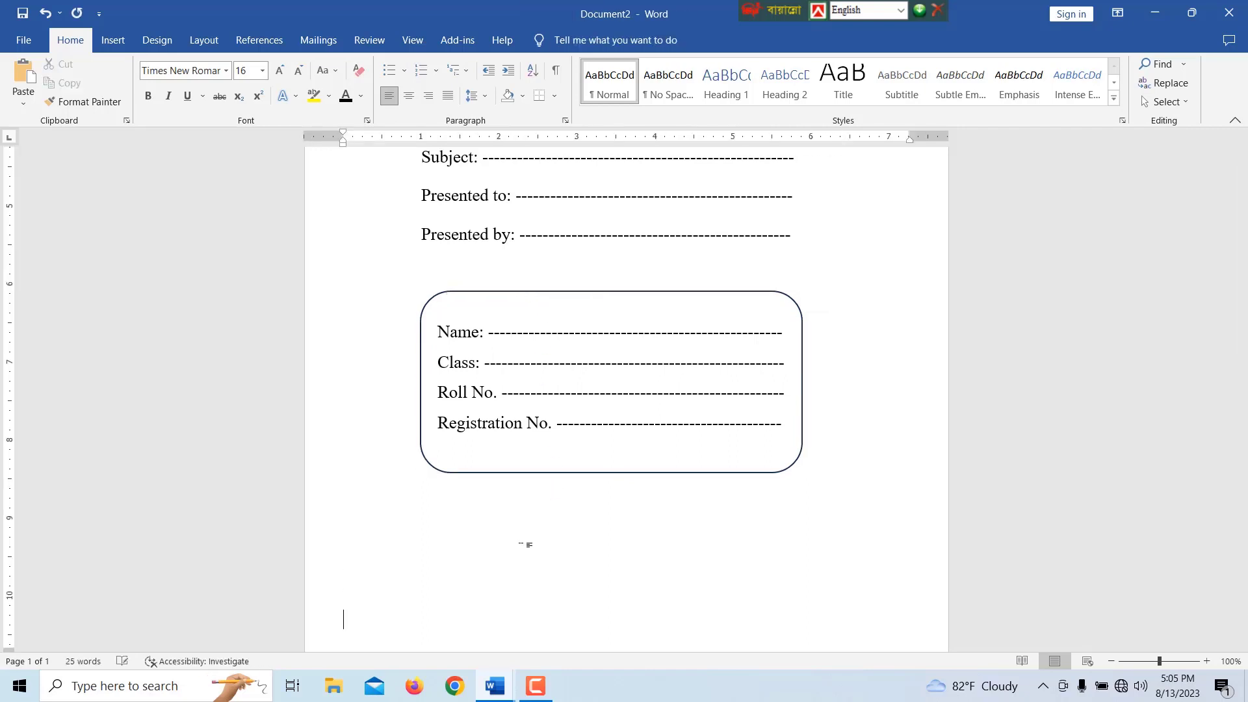
pyautogui.moveTo(1241, 409); pyautogui.dragTo(1241, 434)
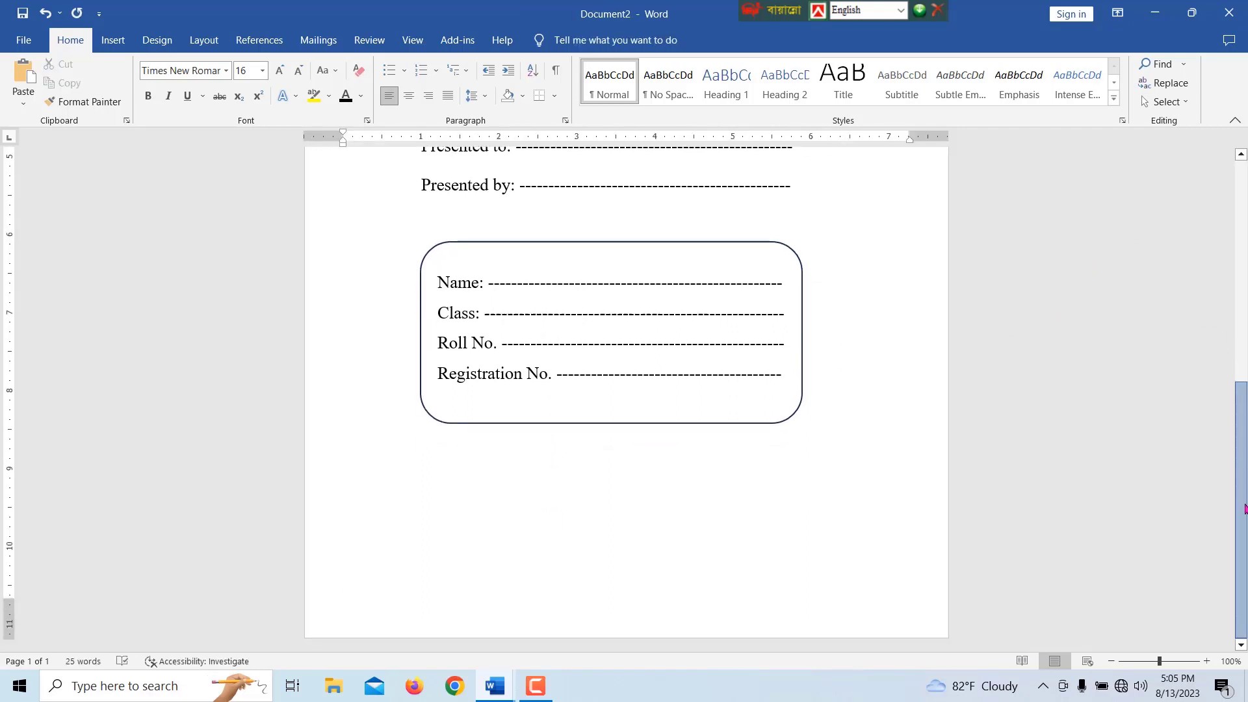
pyautogui.write('D')
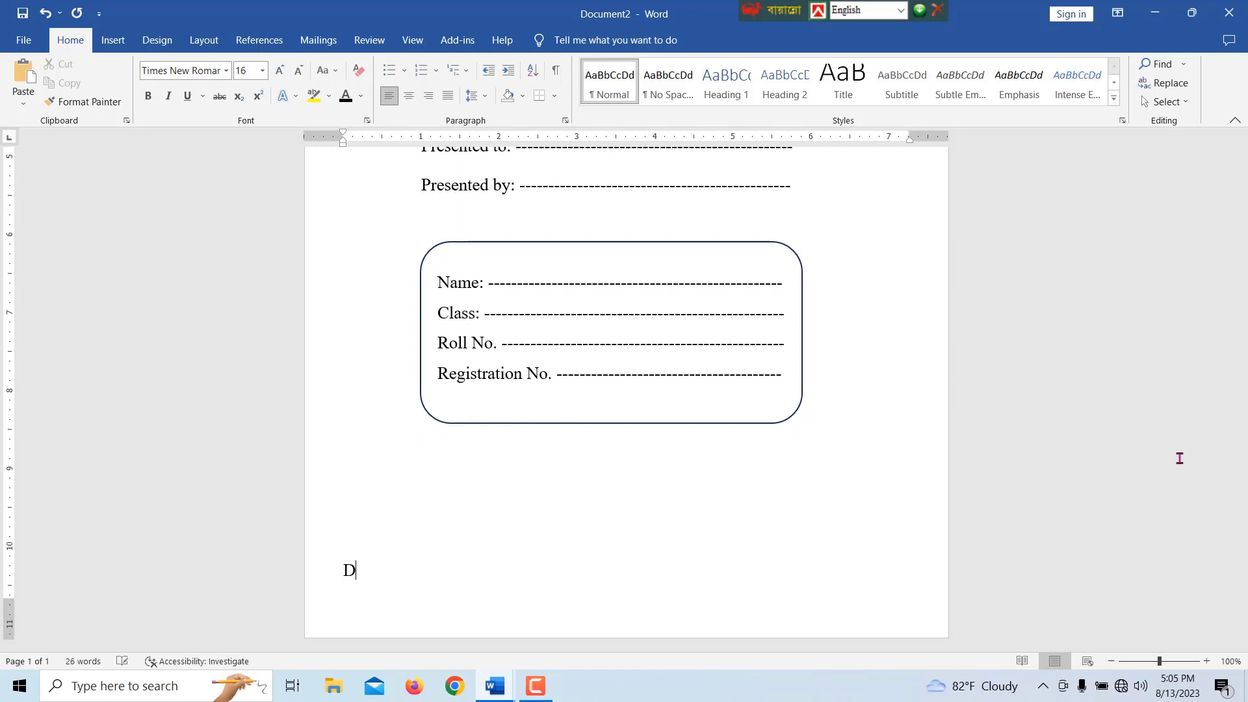
pyautogui.write('are')
pyautogui.press('BackSpace')
pyautogui.press('BackSpace')
pyautogui.write('te: ------------------------------\t')
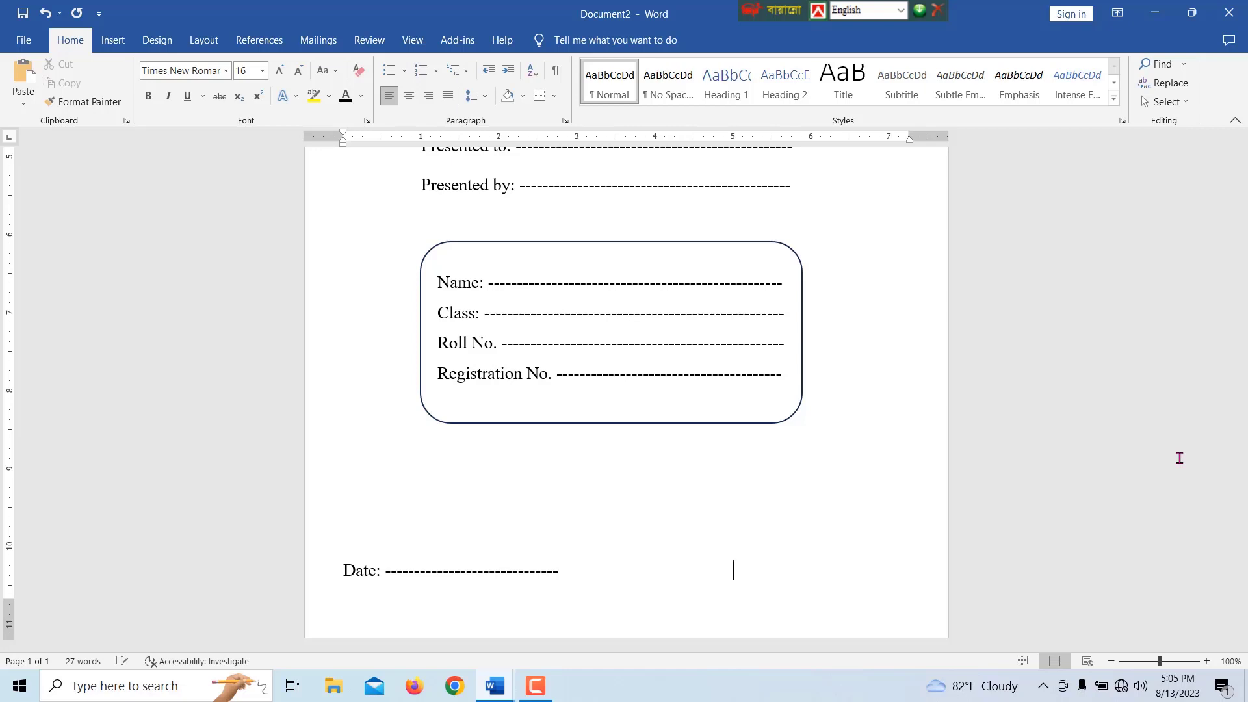
pyautogui.write('Signature')
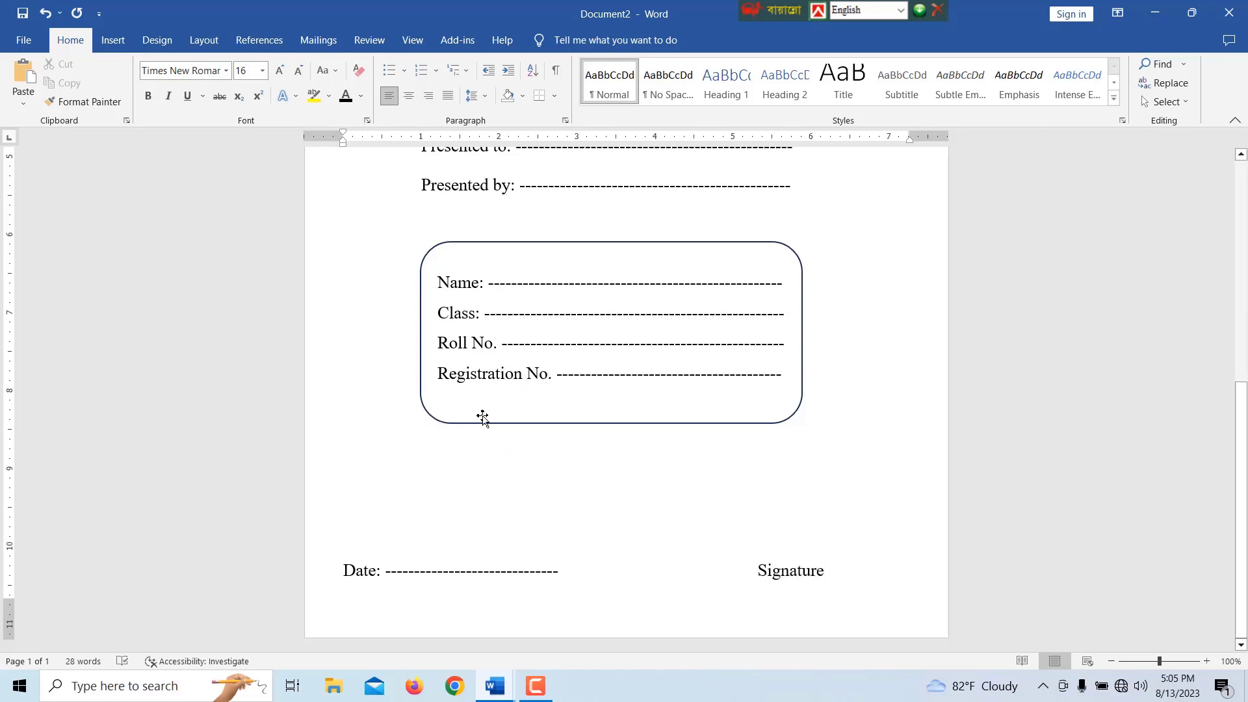
# Draw a small text box above the word Signature and move that word from the closing line into it.
pyautogui.click(111, 41)
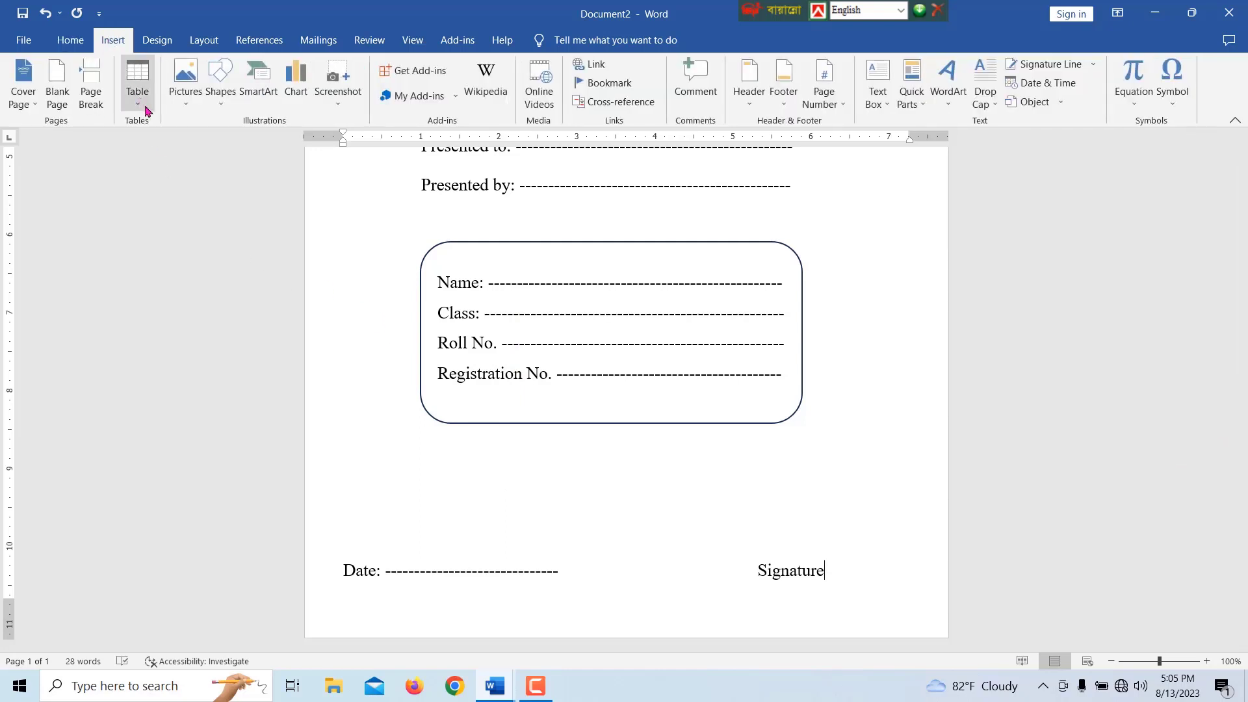
pyautogui.click(219, 102)
pyautogui.click(219, 137)
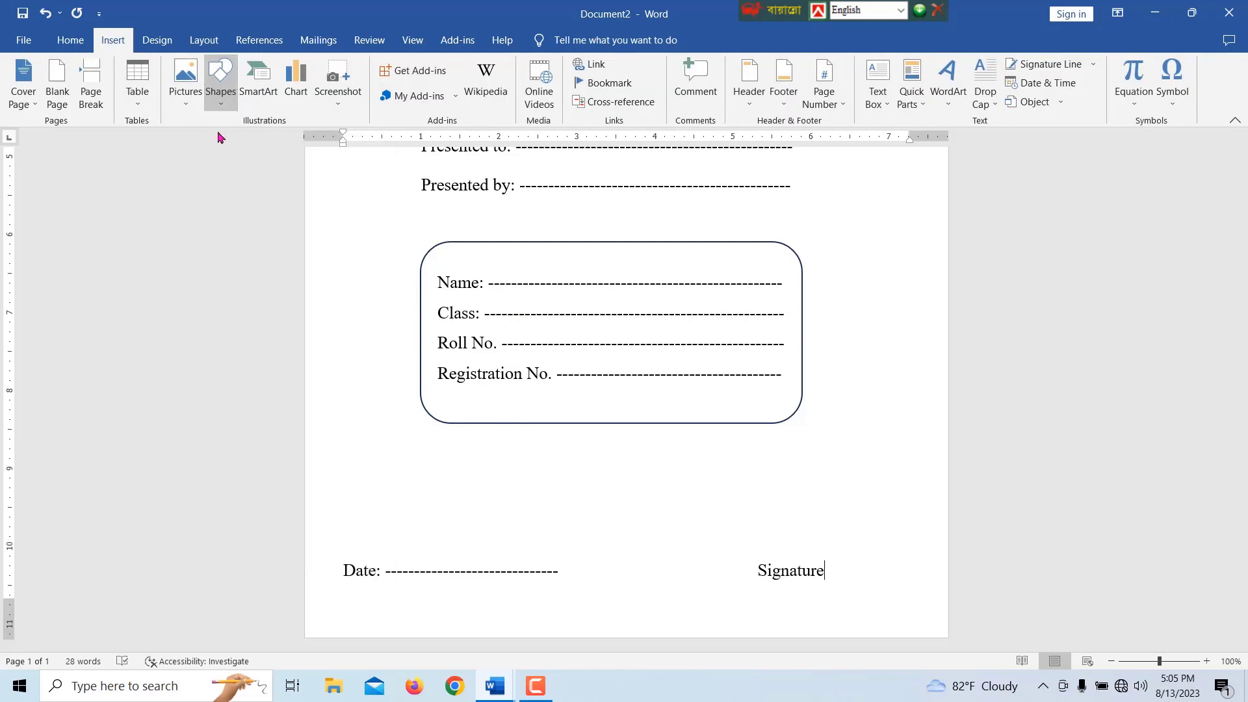
pyautogui.moveTo(730, 477); pyautogui.dragTo(855, 526)
pyautogui.moveTo(787, 576); pyautogui.dragTo(835, 575)
pyautogui.hotkey('ctrl', 'c')
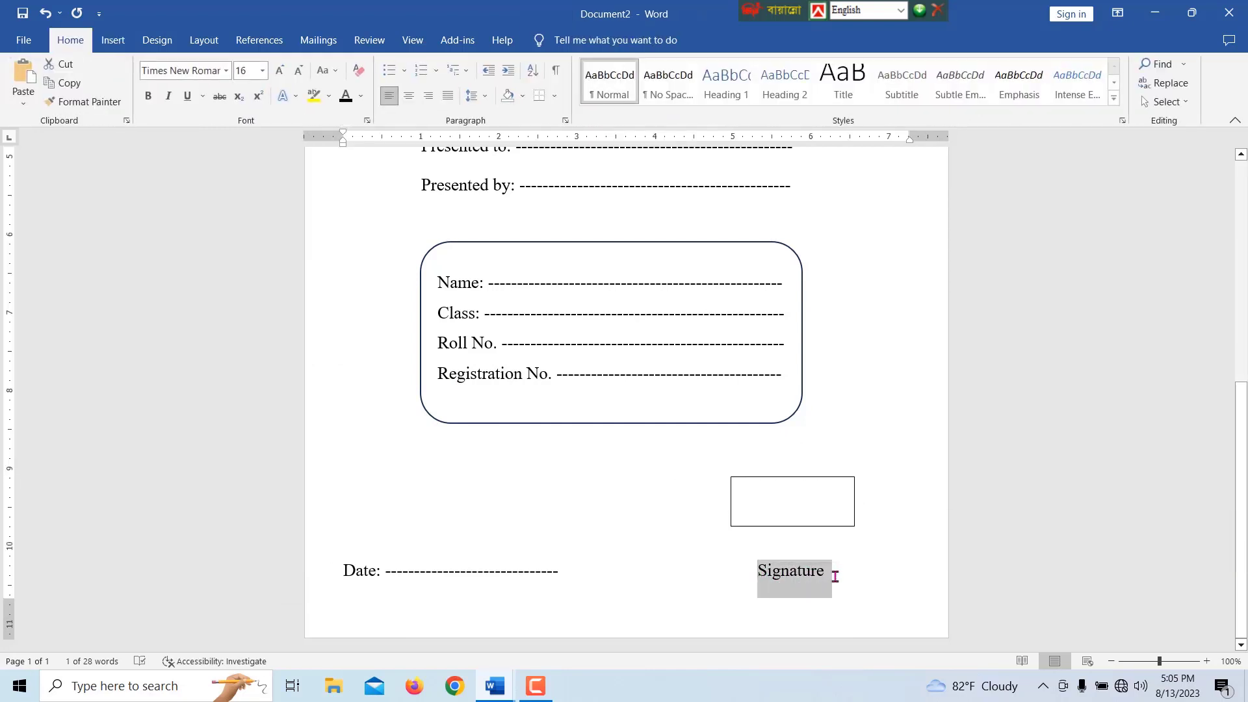
pyautogui.press('Delete')
pyautogui.click(770, 504)
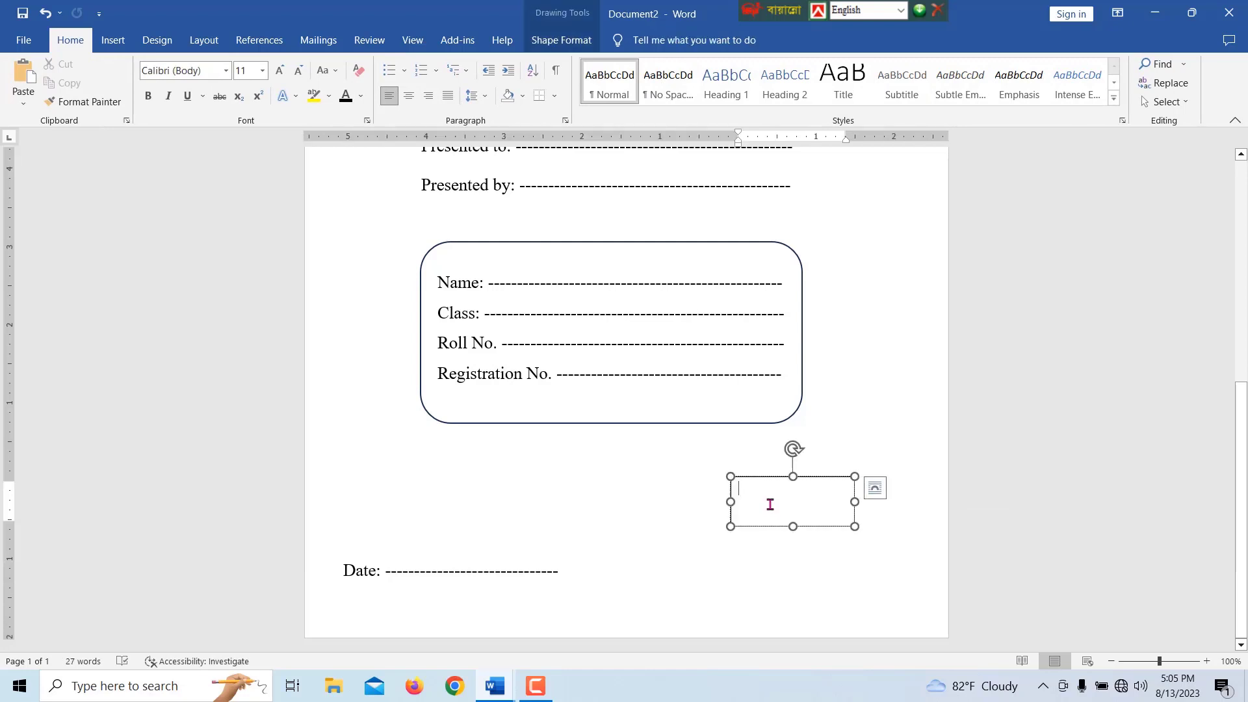
pyautogui.hotkey('ctrl', 'v')
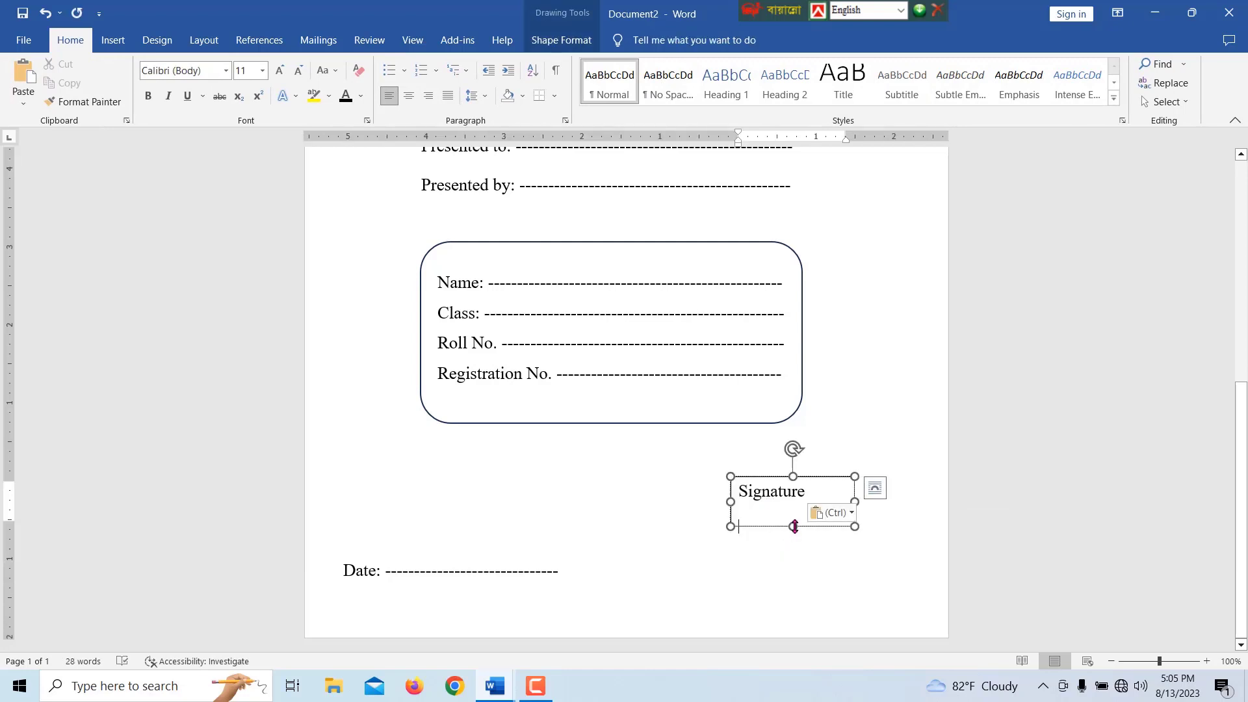
pyautogui.click(409, 96)
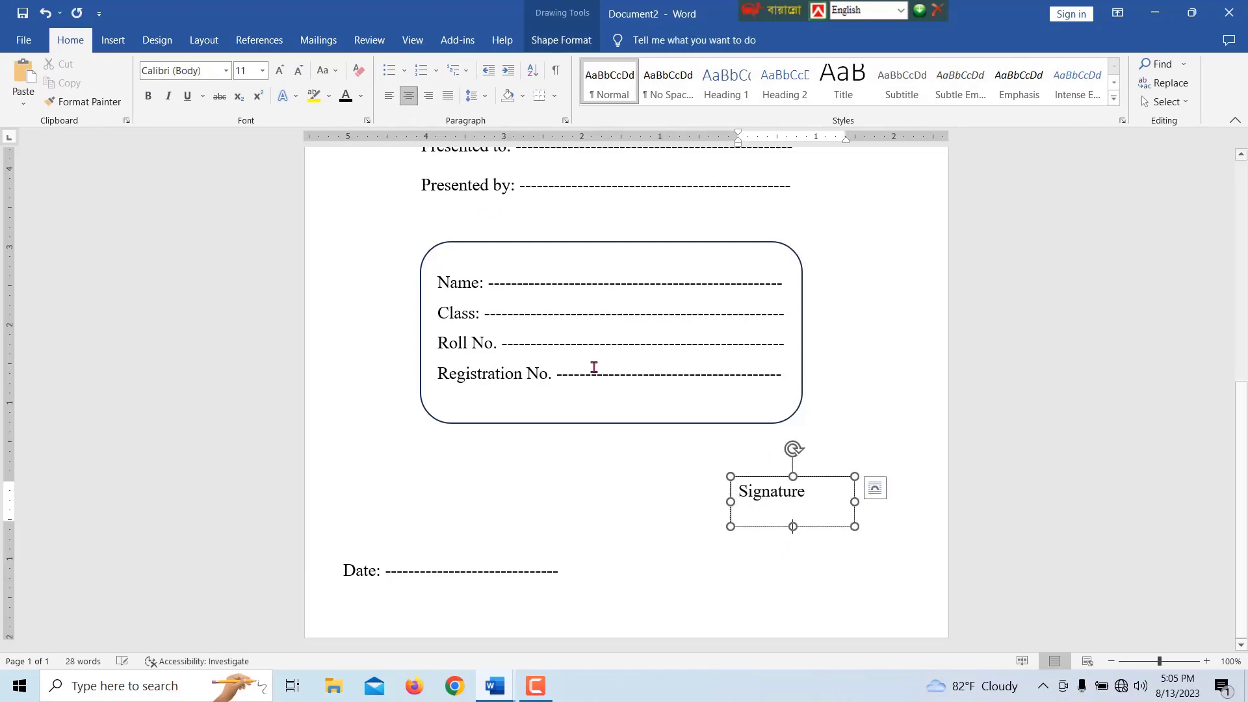
# Shrink the Signature box and place it just beneath a short dashed blank added at the far end of the Date line.
pyautogui.moveTo(728, 504)
pyautogui.mouseDown()
pyautogui.moveTo(812, 509)
pyautogui.moveTo(795, 565)
pyautogui.mouseUp()
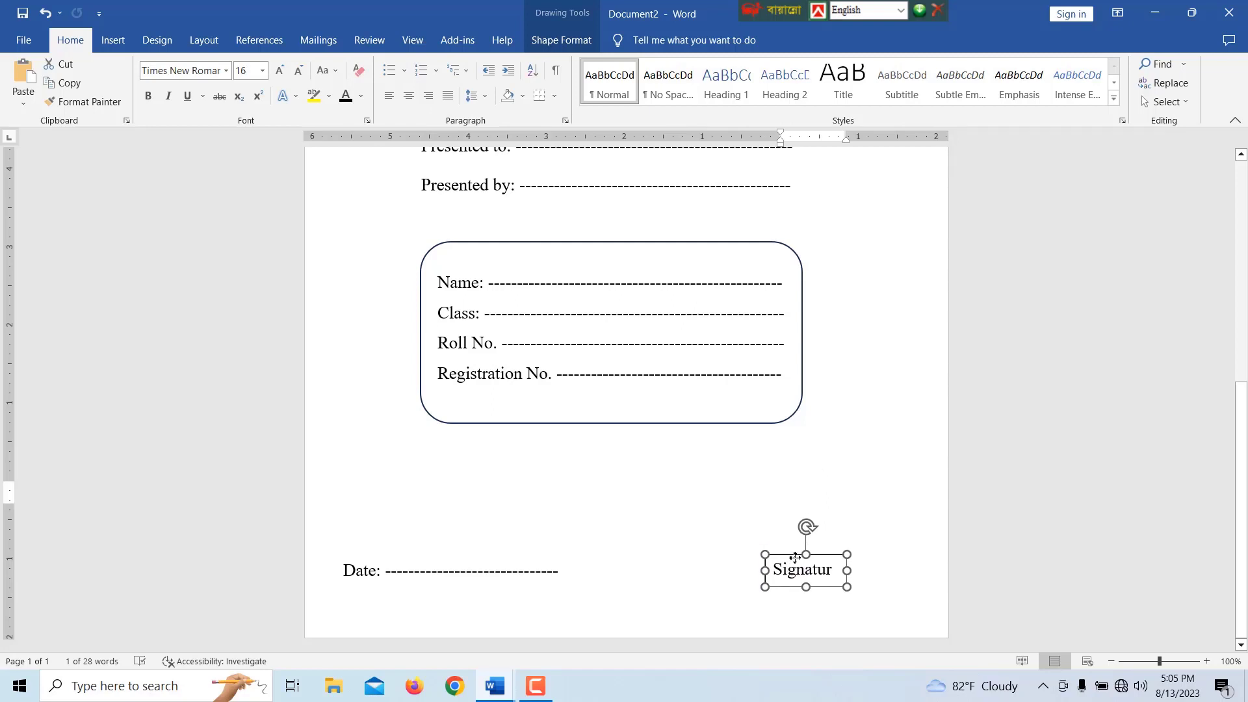
pyautogui.click(583, 573)
pyautogui.press('Tab')
pyautogui.press('Tab')
pyautogui.press('Tab')
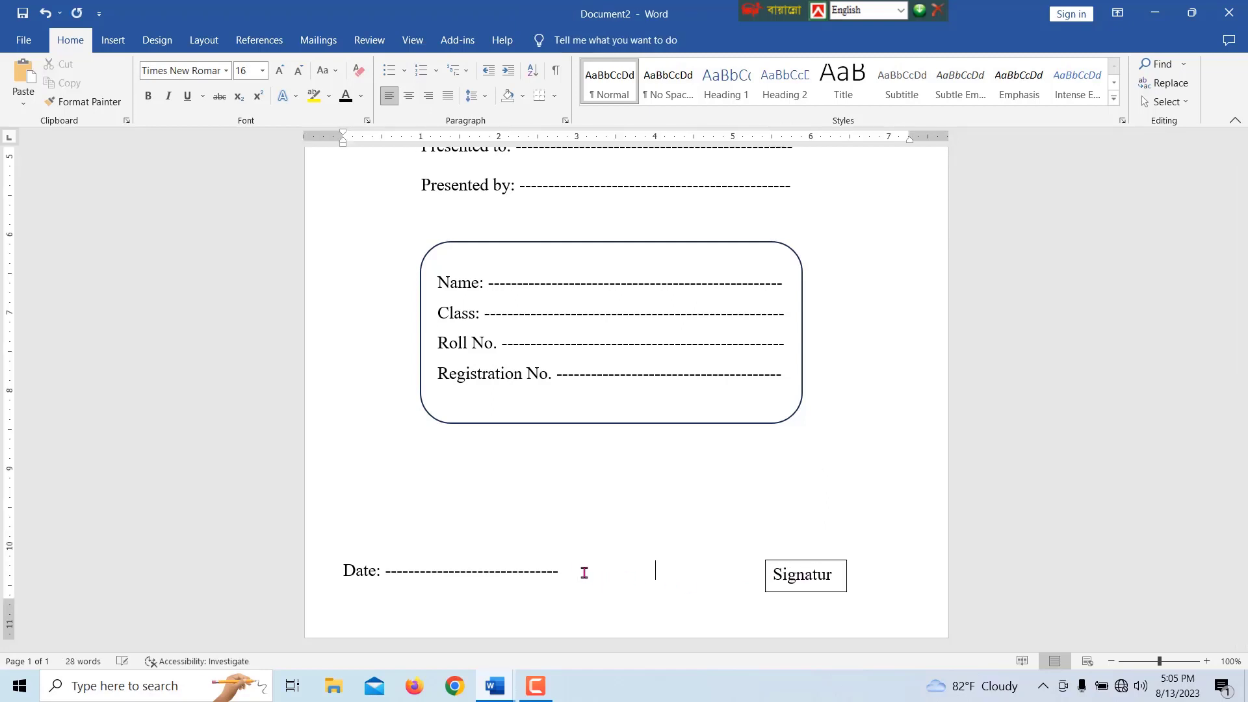
pyautogui.write('s')
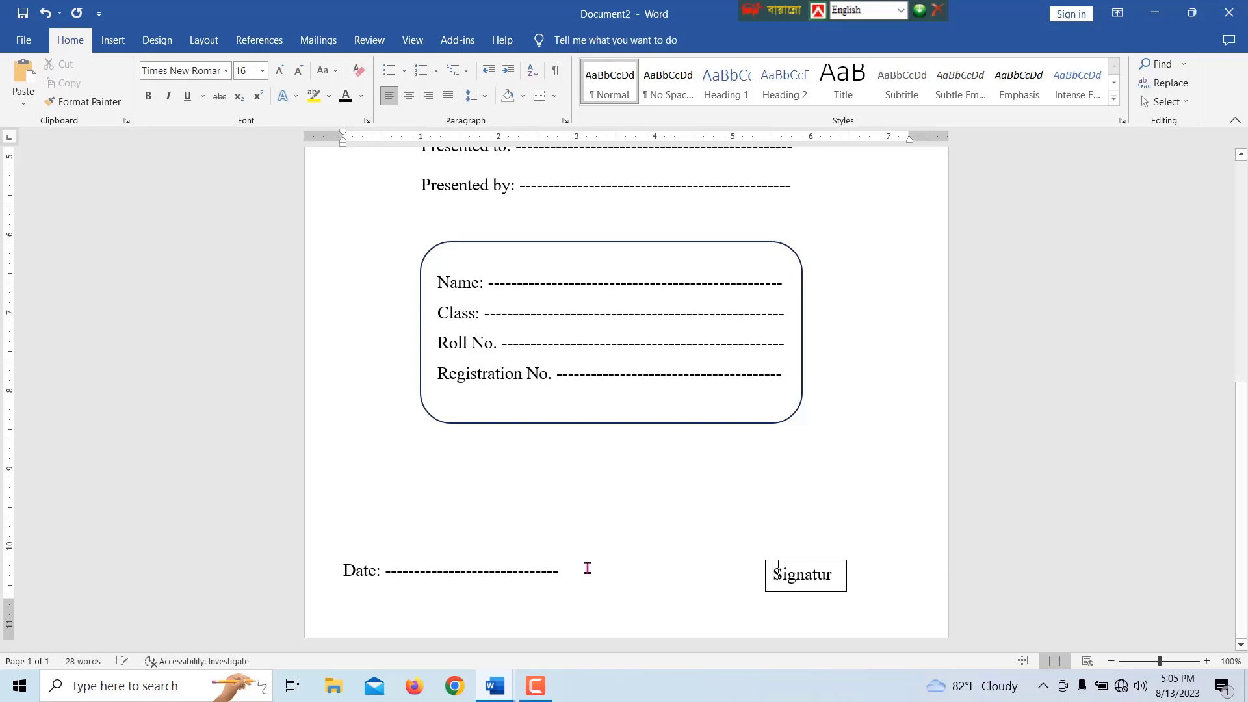
pyautogui.write('ig')
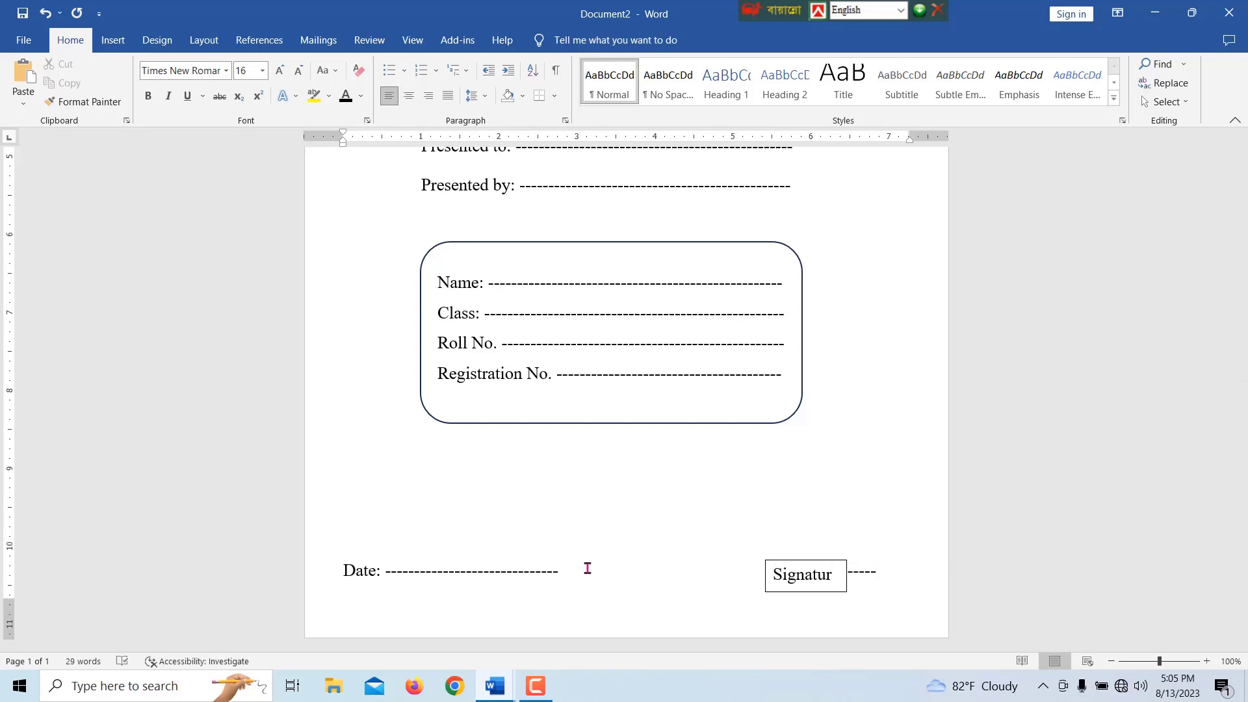
pyautogui.moveTo(802, 562); pyautogui.dragTo(813, 575)
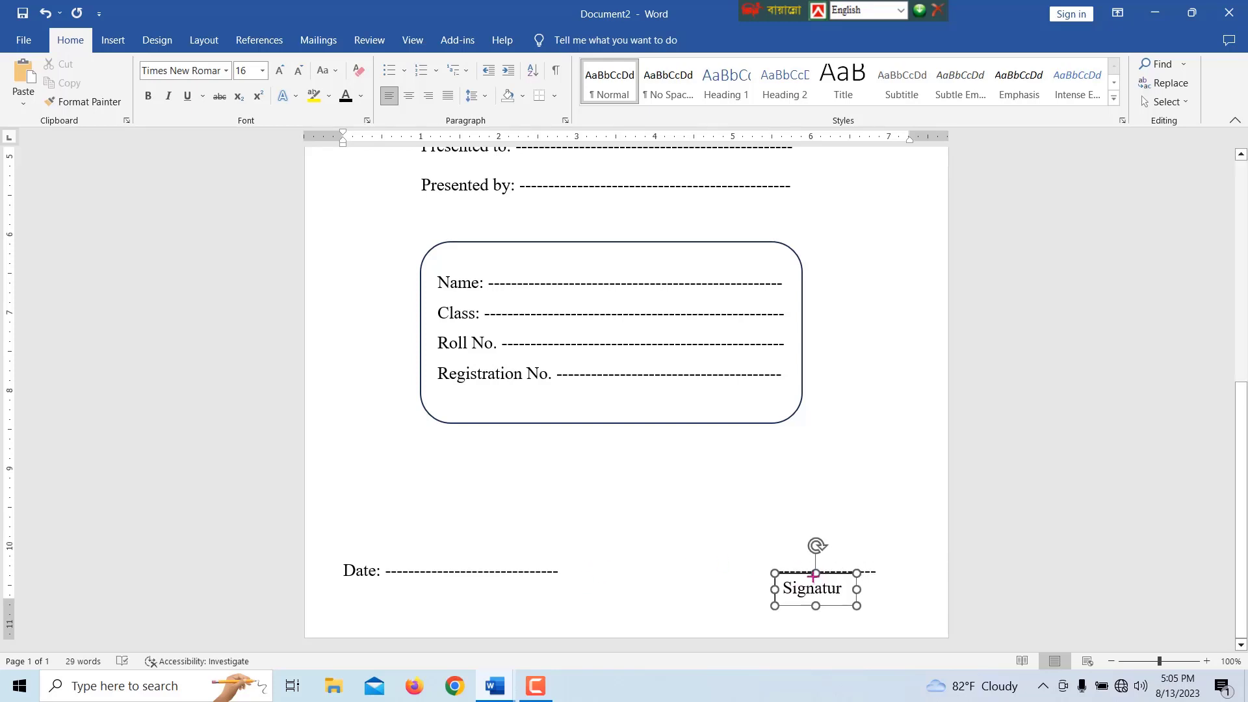
# Remove one blank line above the Date line and widen the Signature box slightly to fit the whole word.
pyautogui.click(563, 512)
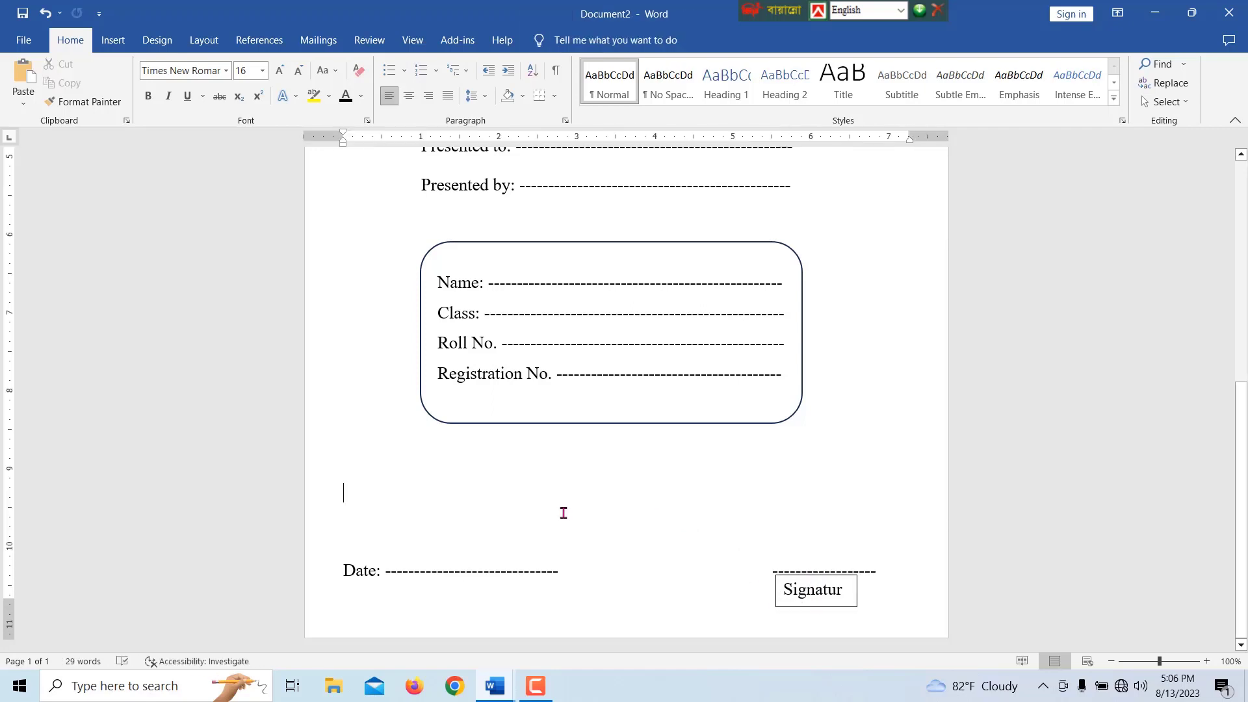
pyautogui.press('BackSpace')
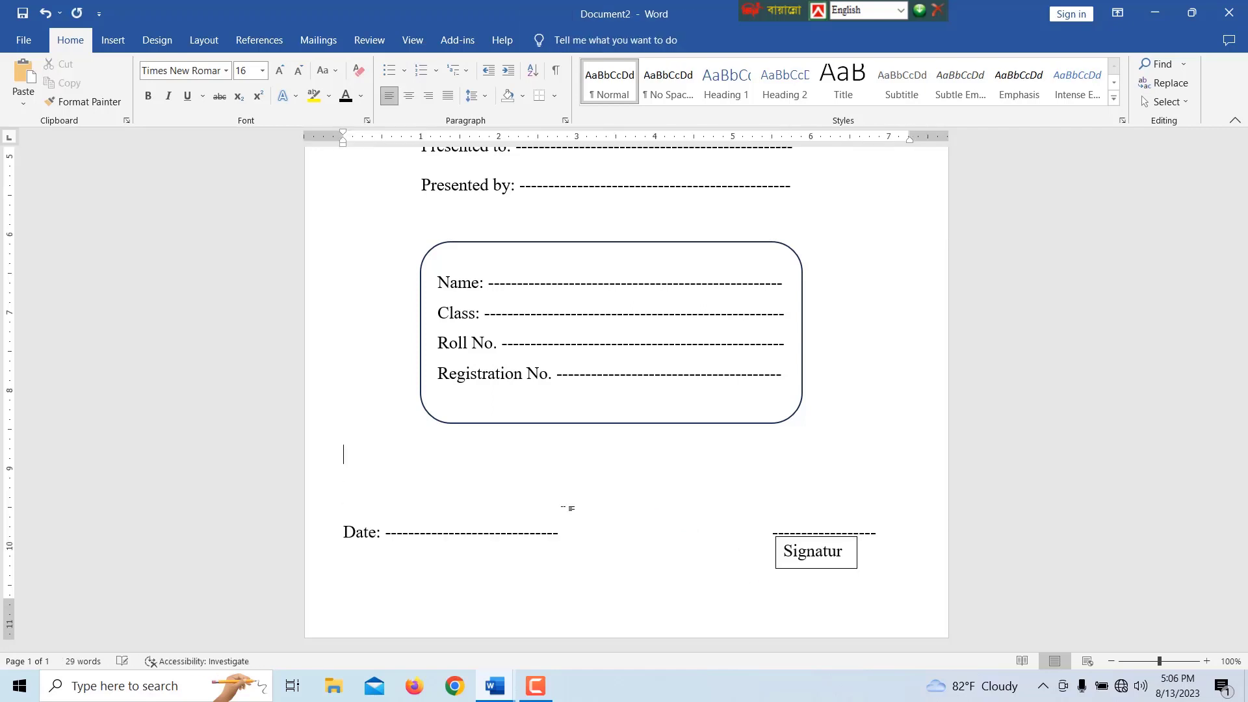
pyautogui.click(820, 540)
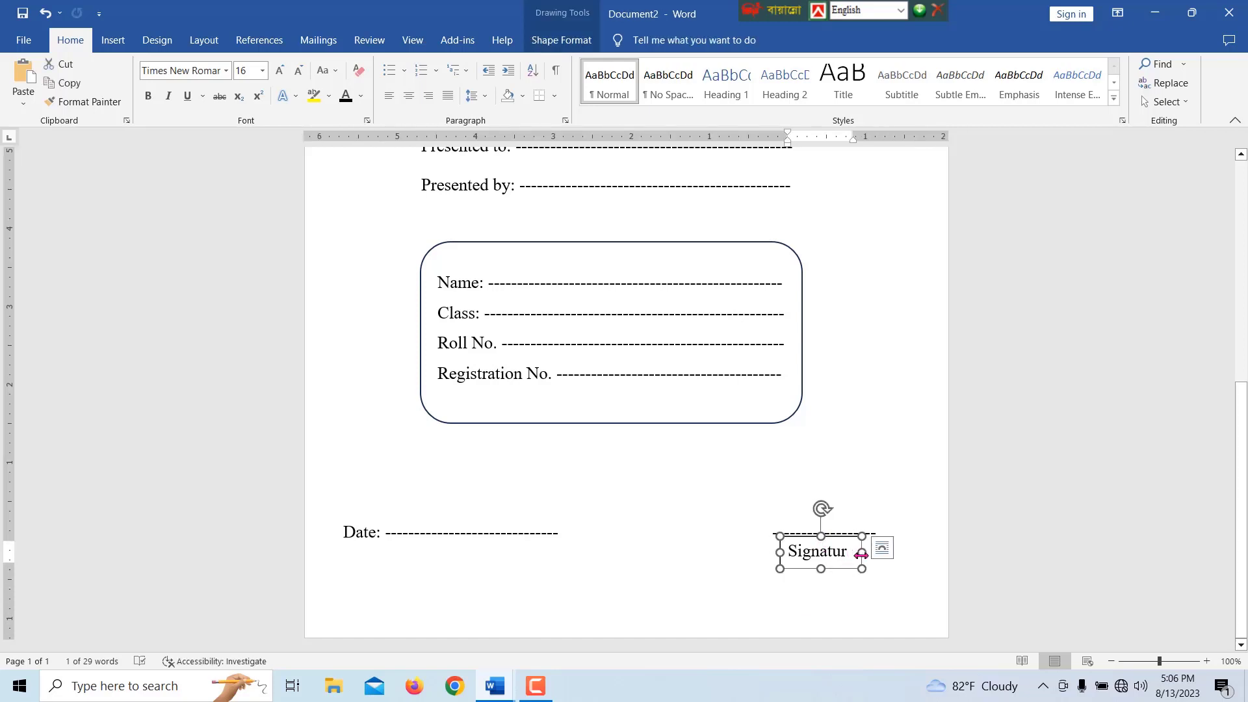
pyautogui.moveTo(861, 554); pyautogui.dragTo(865, 554)
pyautogui.click(830, 594)
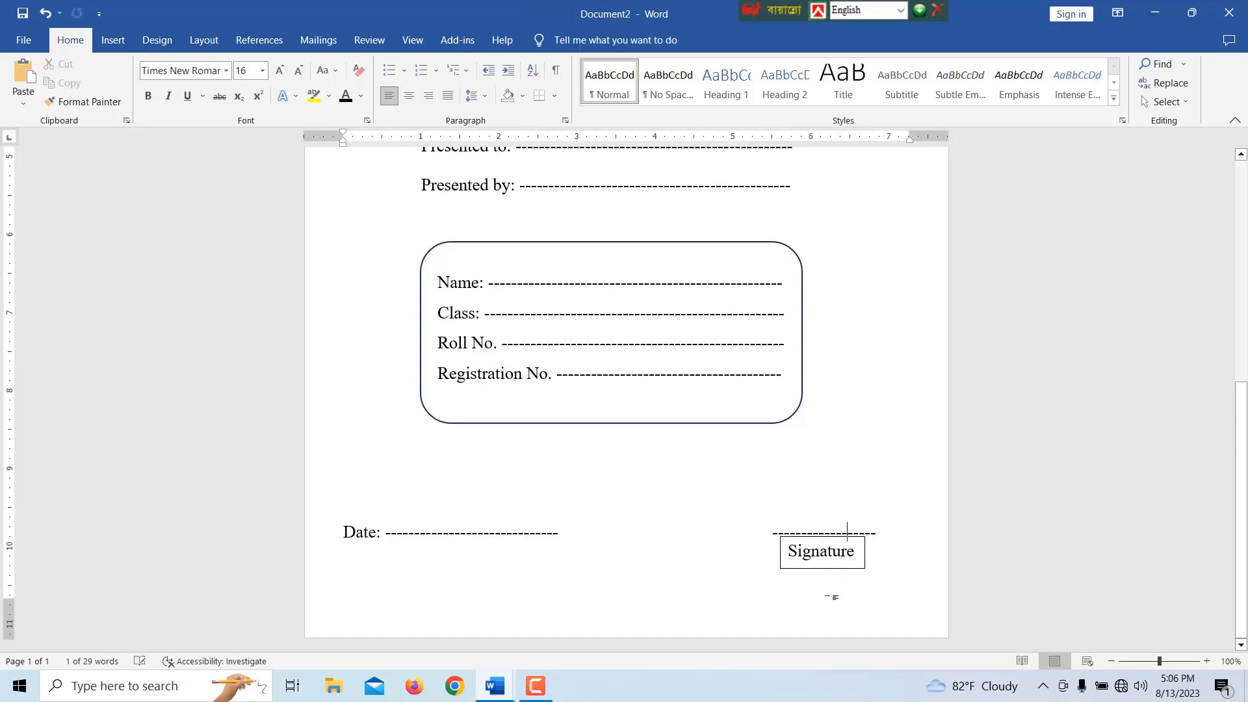
# Set the Signature box to No Outline and No Fill.
pyautogui.click(807, 562)
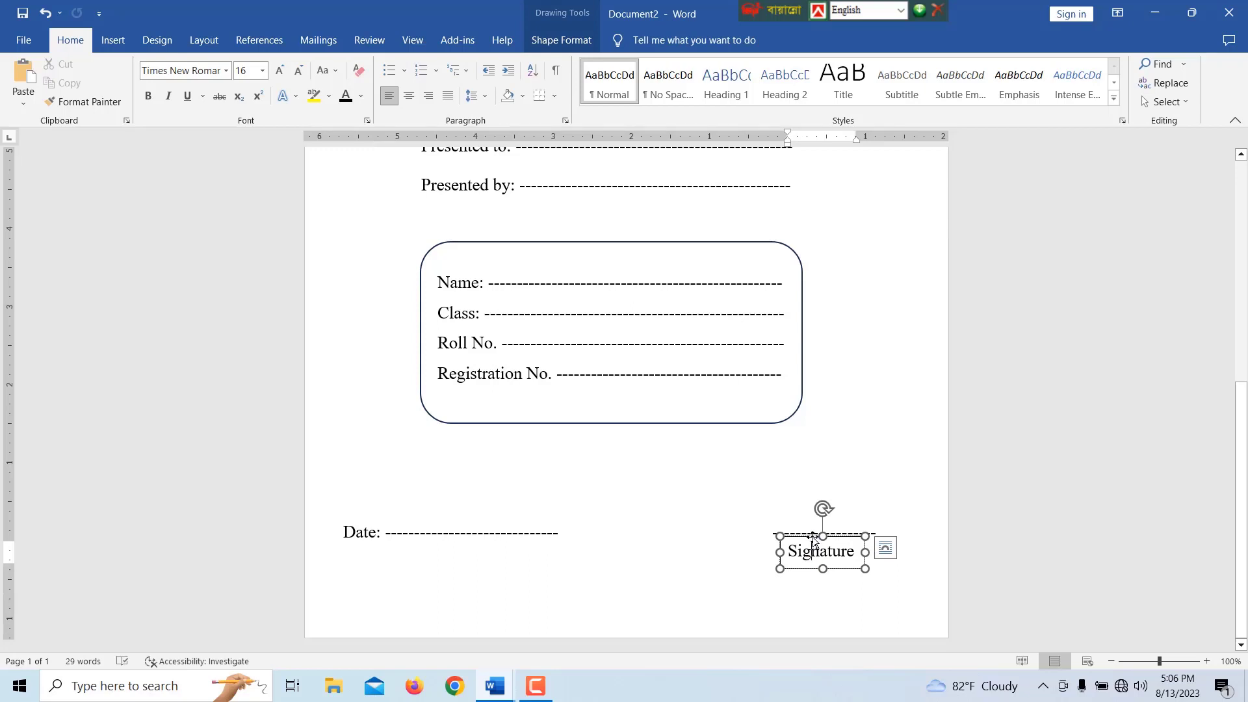
pyautogui.click(812, 537)
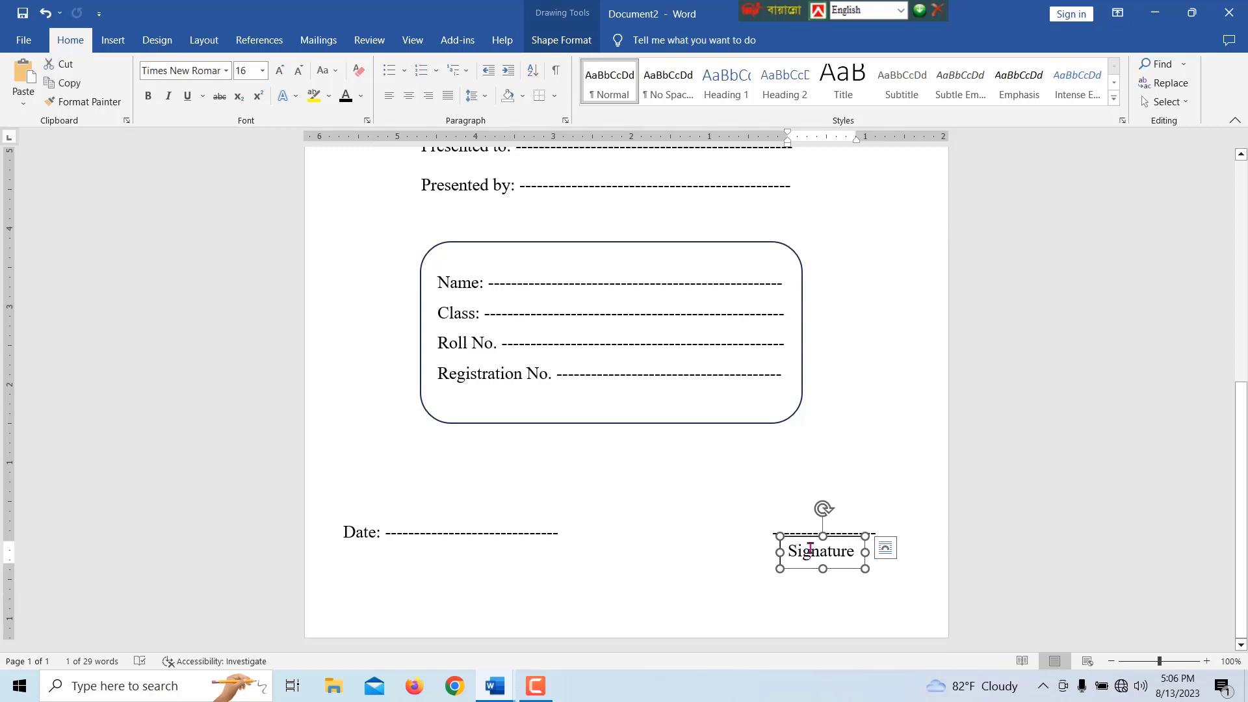
pyautogui.click(558, 41)
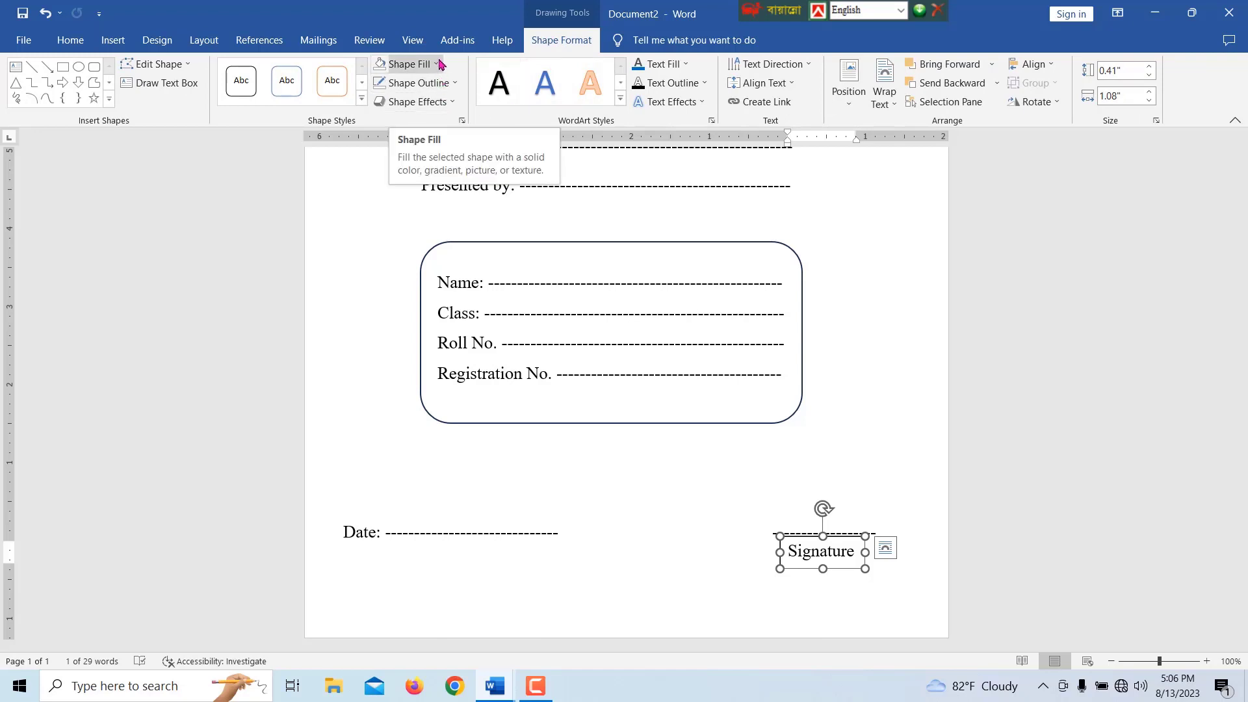
pyautogui.click(446, 82)
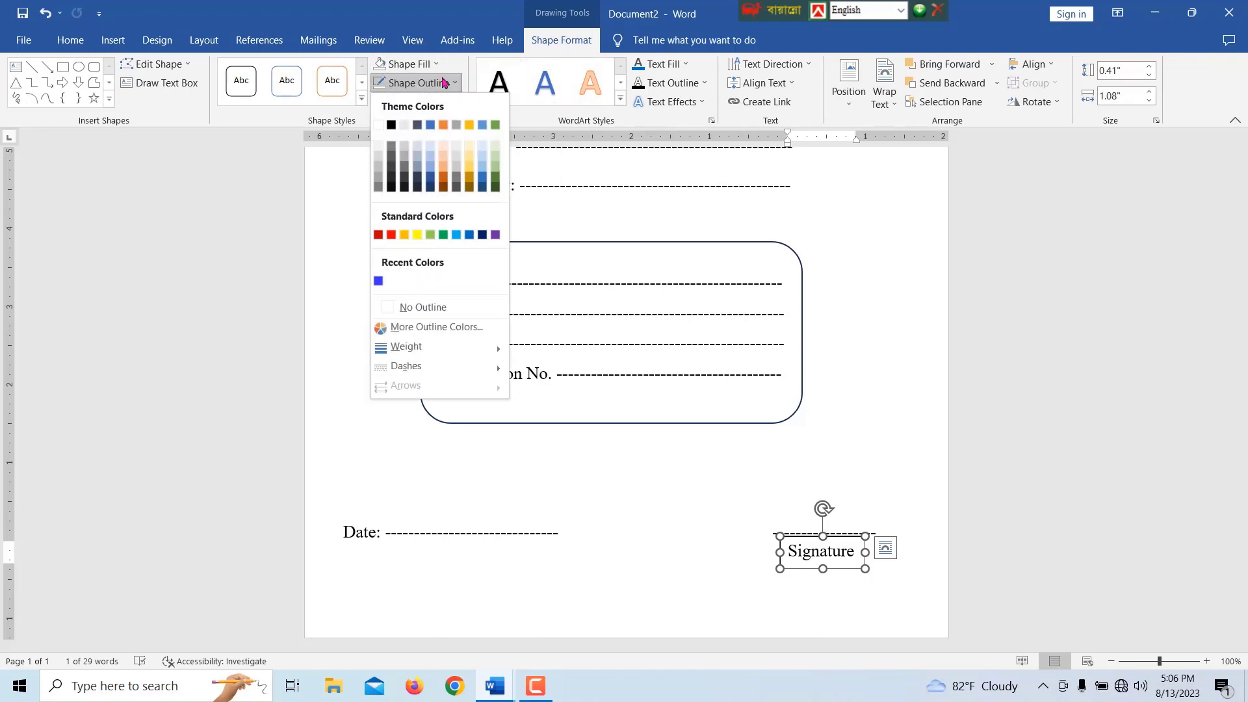
pyautogui.click(419, 306)
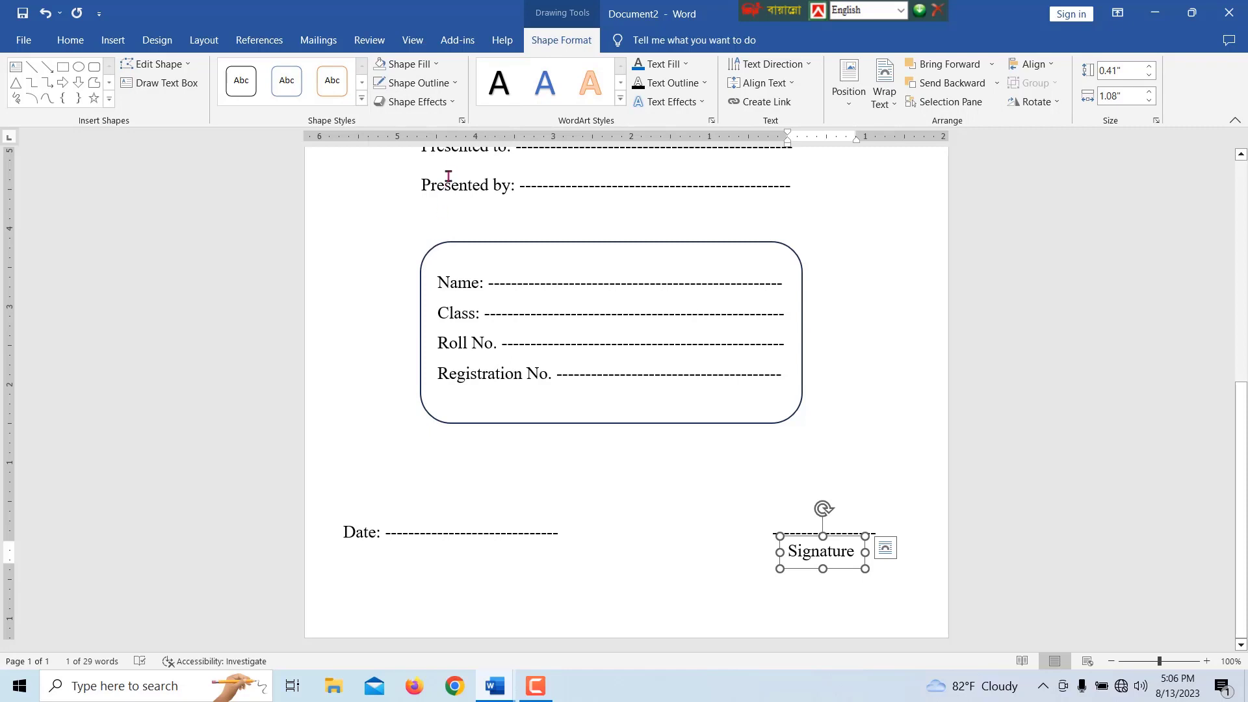
pyautogui.click(429, 64)
pyautogui.click(416, 287)
pyautogui.click(669, 529)
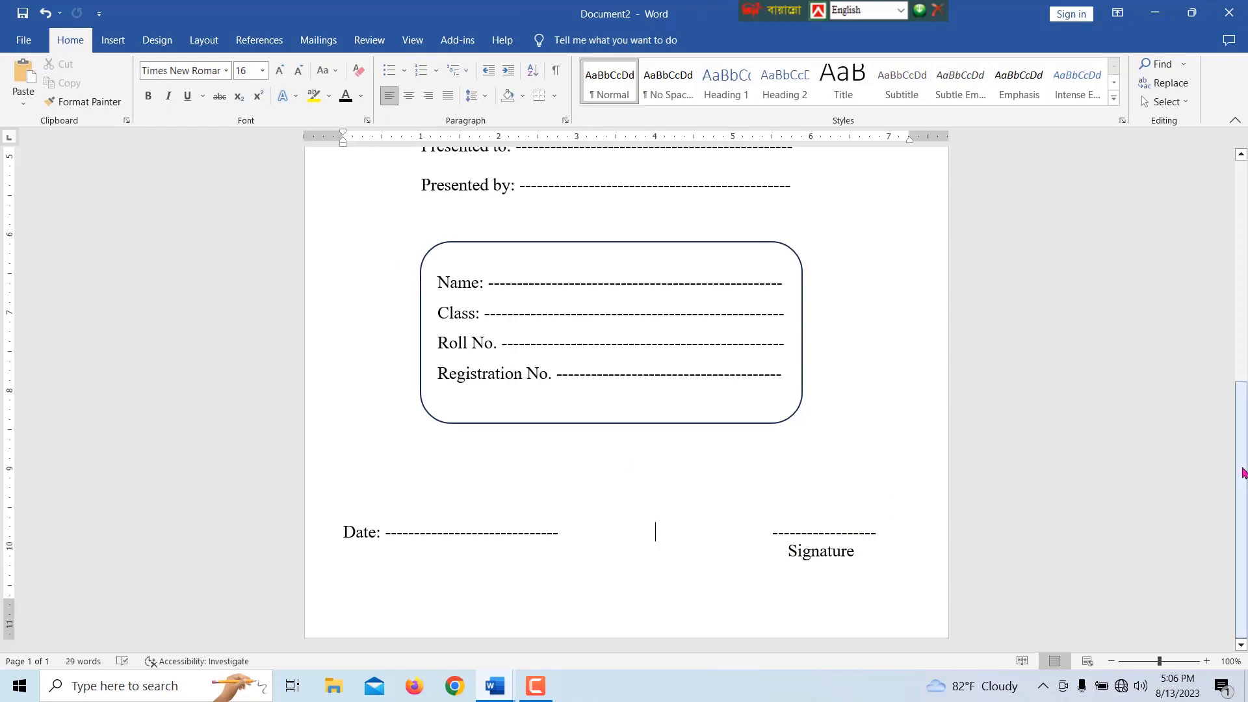
# Open the page border settings and choose the thick diagonally striped line style for a box border.
pyautogui.moveTo(1242, 473)
pyautogui.mouseDown()
pyautogui.moveTo(1244, 272)
pyautogui.moveTo(1237, 503)
pyautogui.moveTo(1242, 322)
pyautogui.moveTo(1243, 460)
pyautogui.moveTo(1242, 399)
pyautogui.mouseUp()
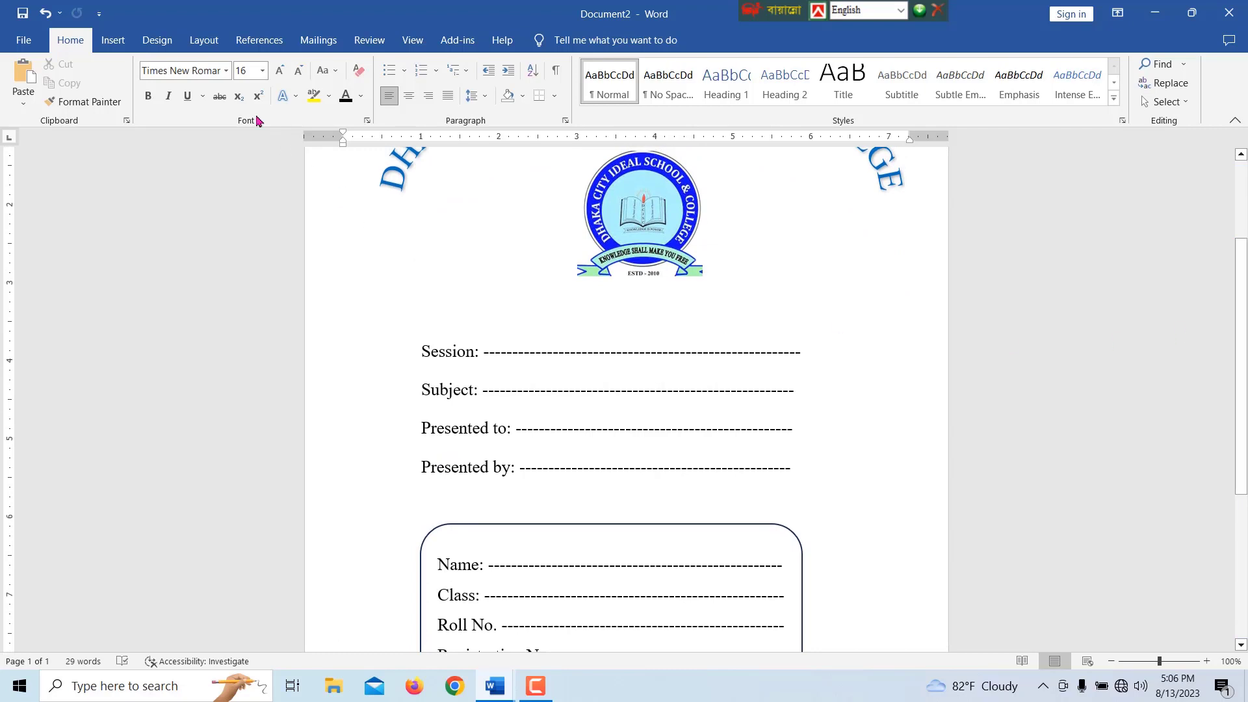
pyautogui.click(167, 43)
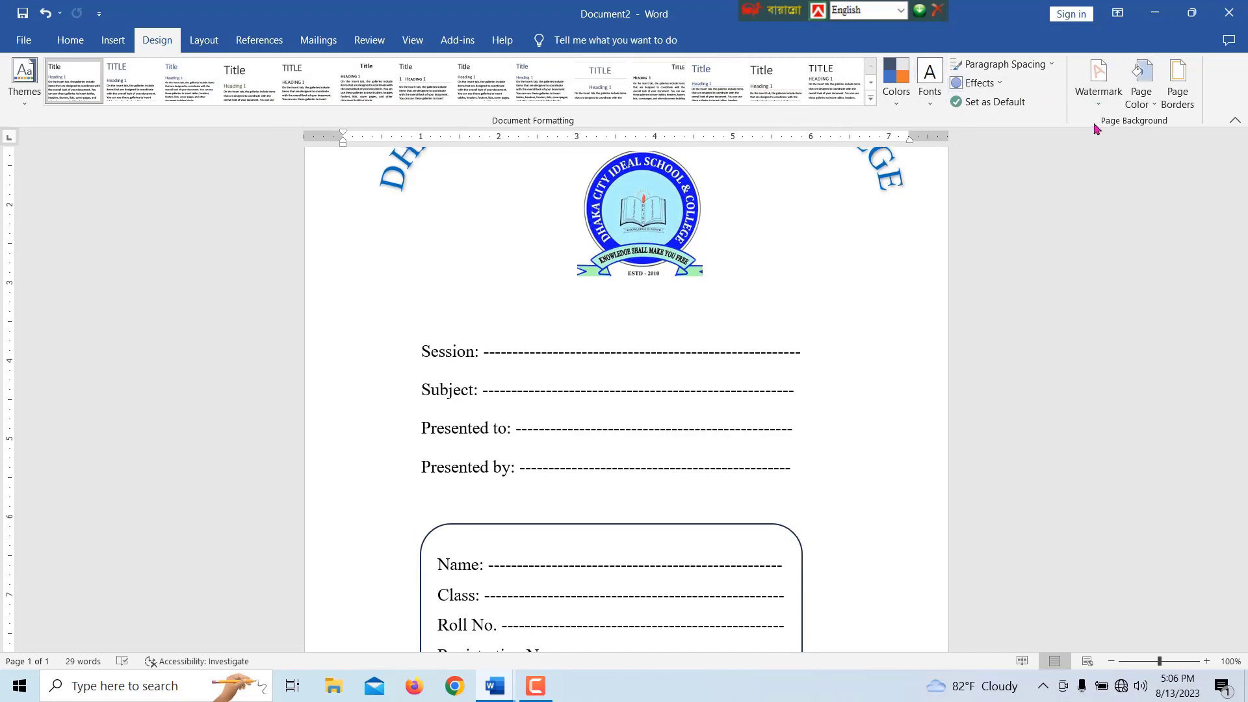
pyautogui.click(1177, 80)
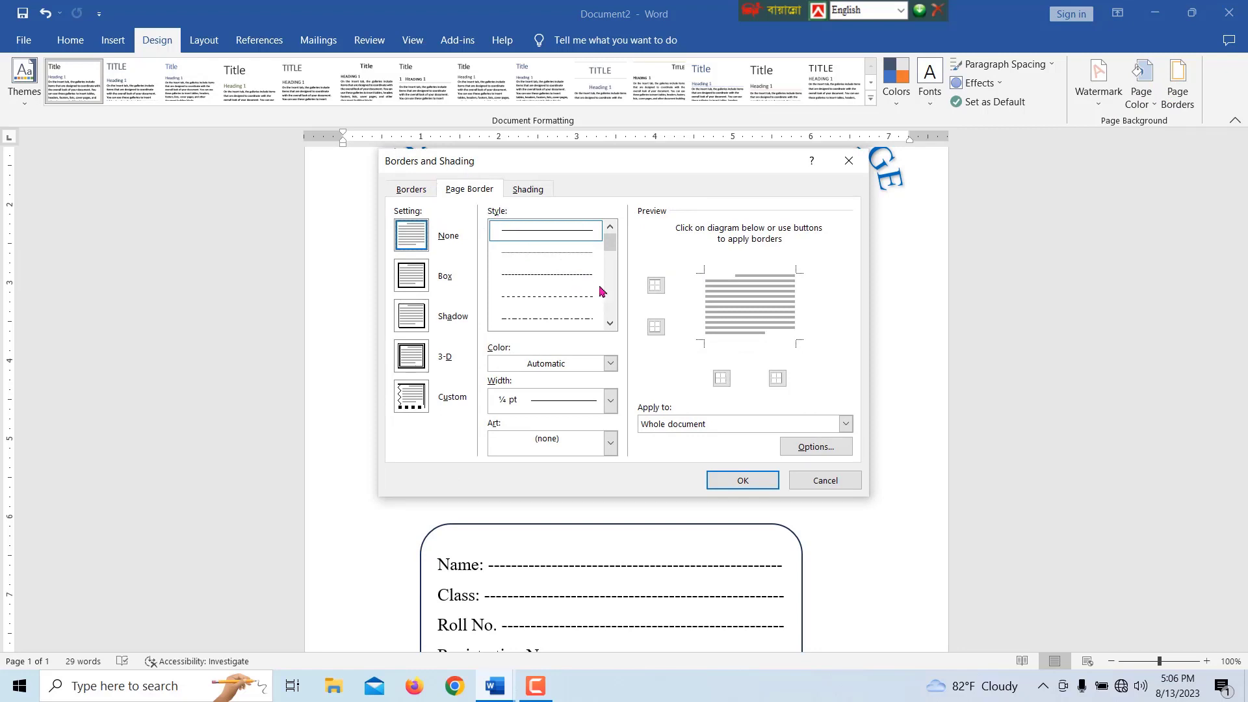
pyautogui.click(610, 323)
pyautogui.click(609, 323)
pyautogui.click(609, 323)
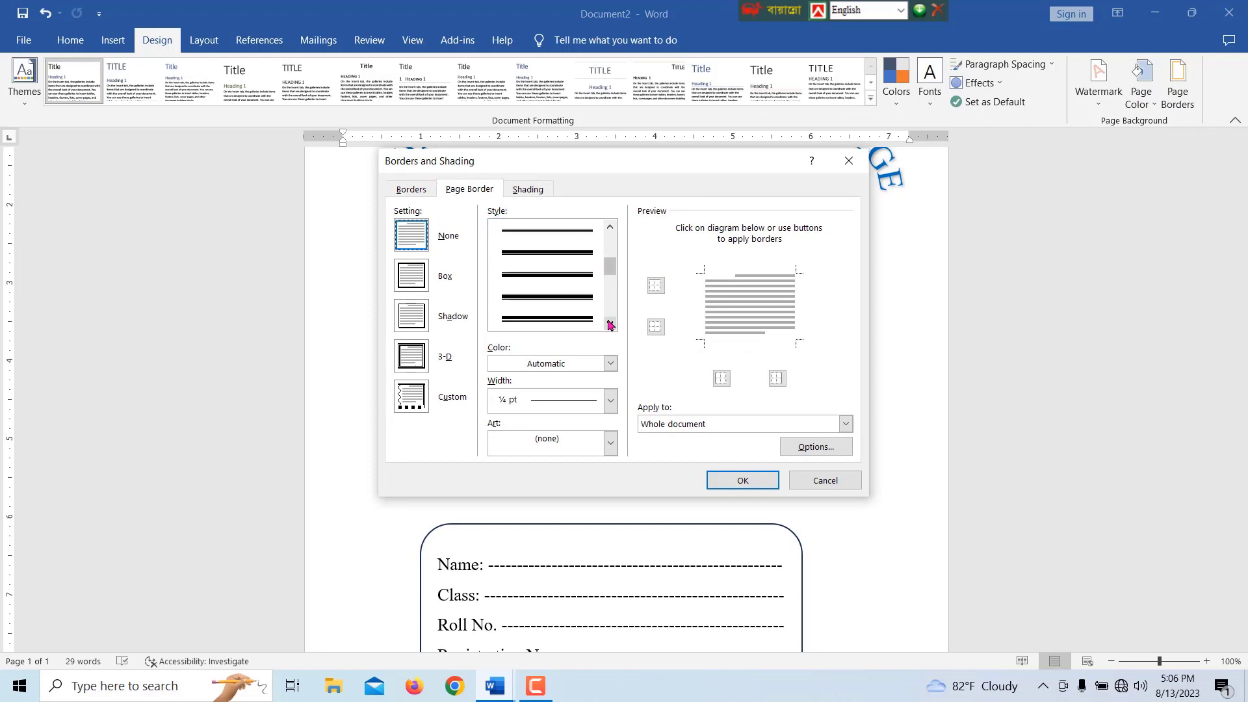
pyautogui.click(610, 323)
pyautogui.click(610, 323)
pyautogui.click(609, 323)
pyautogui.click(610, 323)
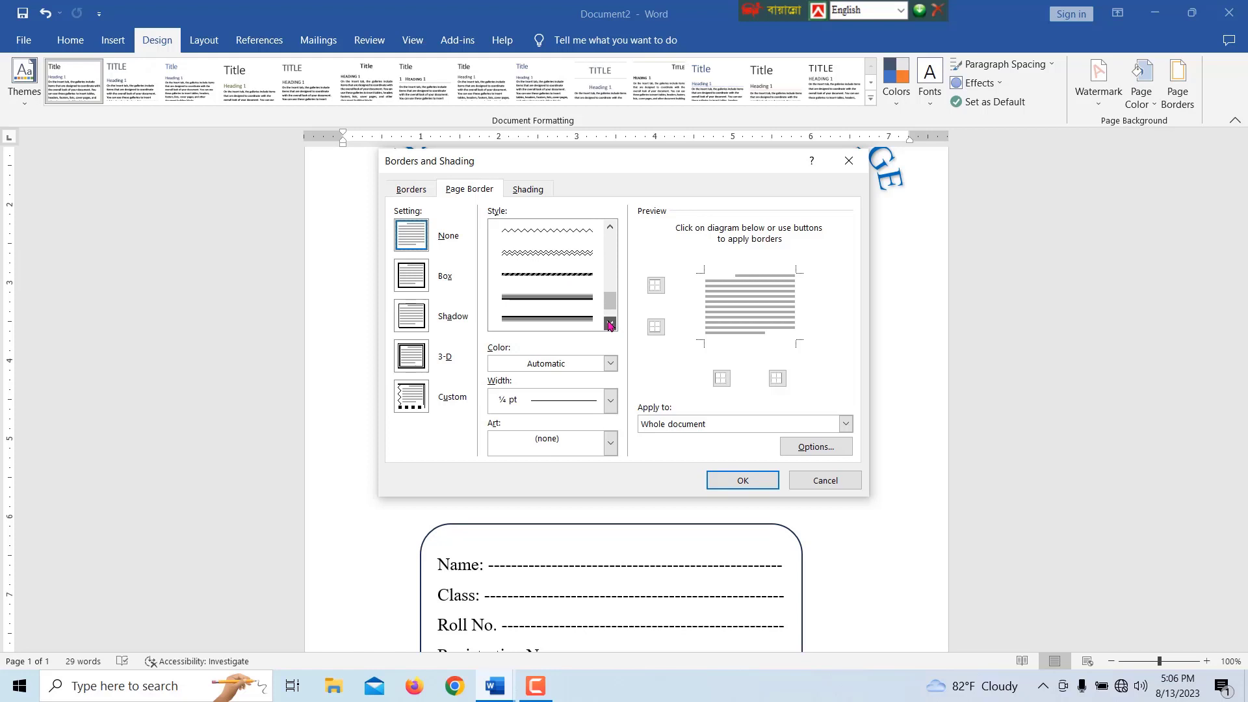
pyautogui.click(609, 323)
pyautogui.click(557, 232)
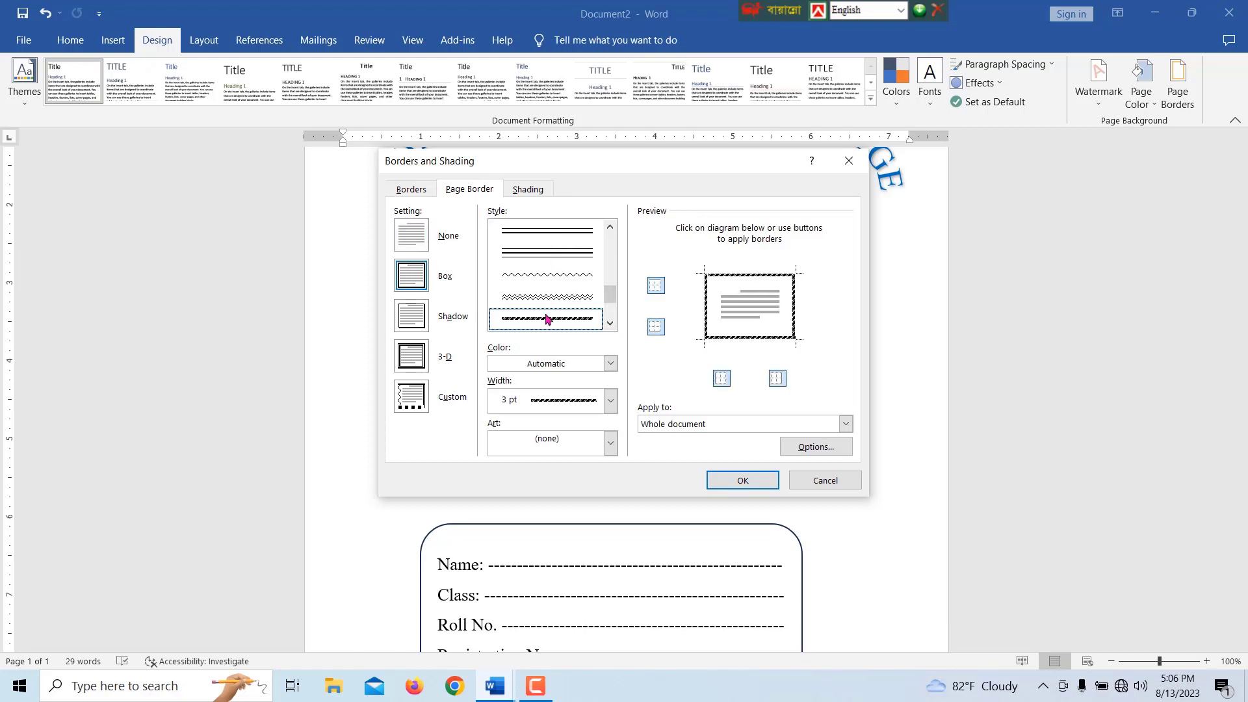
# Color the striped page border light blue, keep its width at 3 pt, and apply it to the whole document.
pyautogui.click(555, 369)
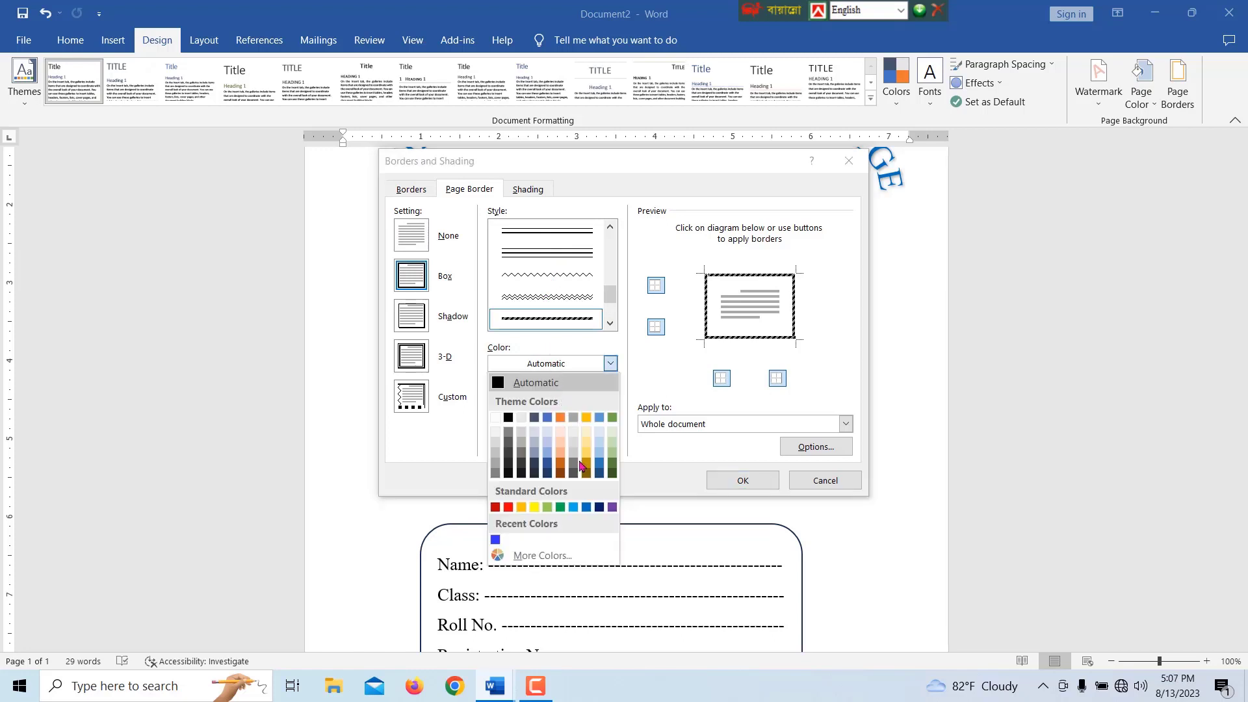
pyautogui.click(573, 507)
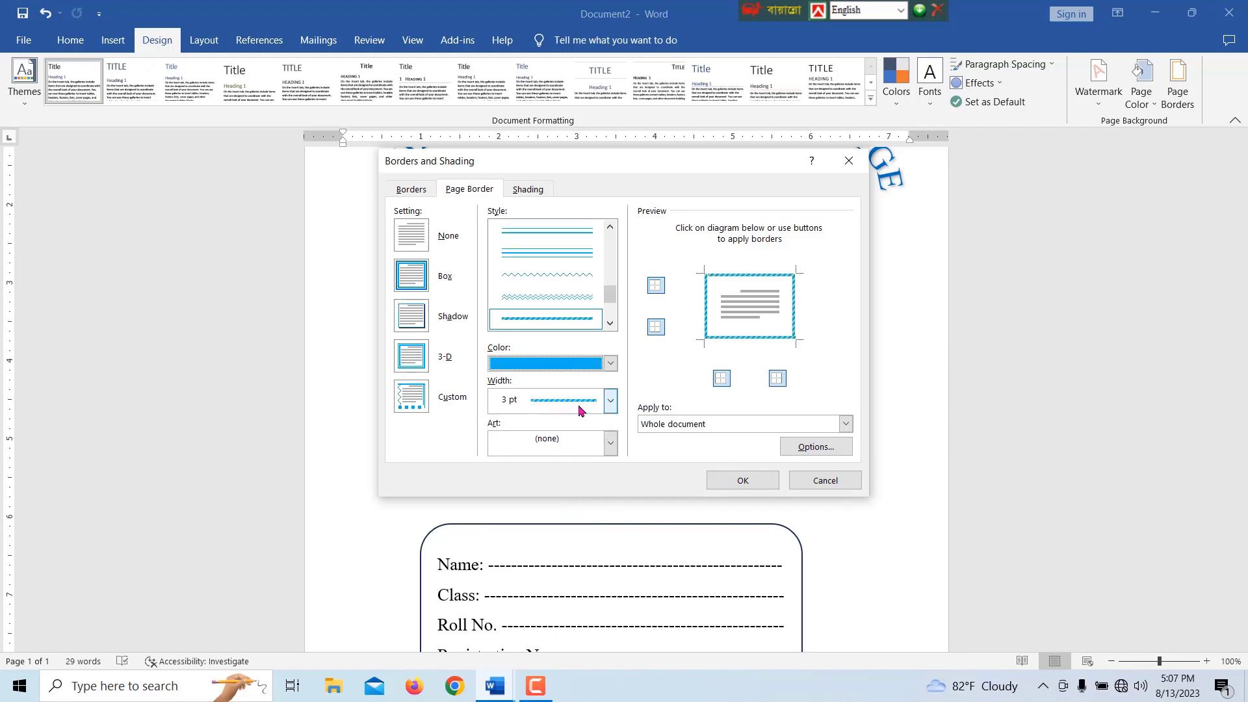
pyautogui.click(610, 401)
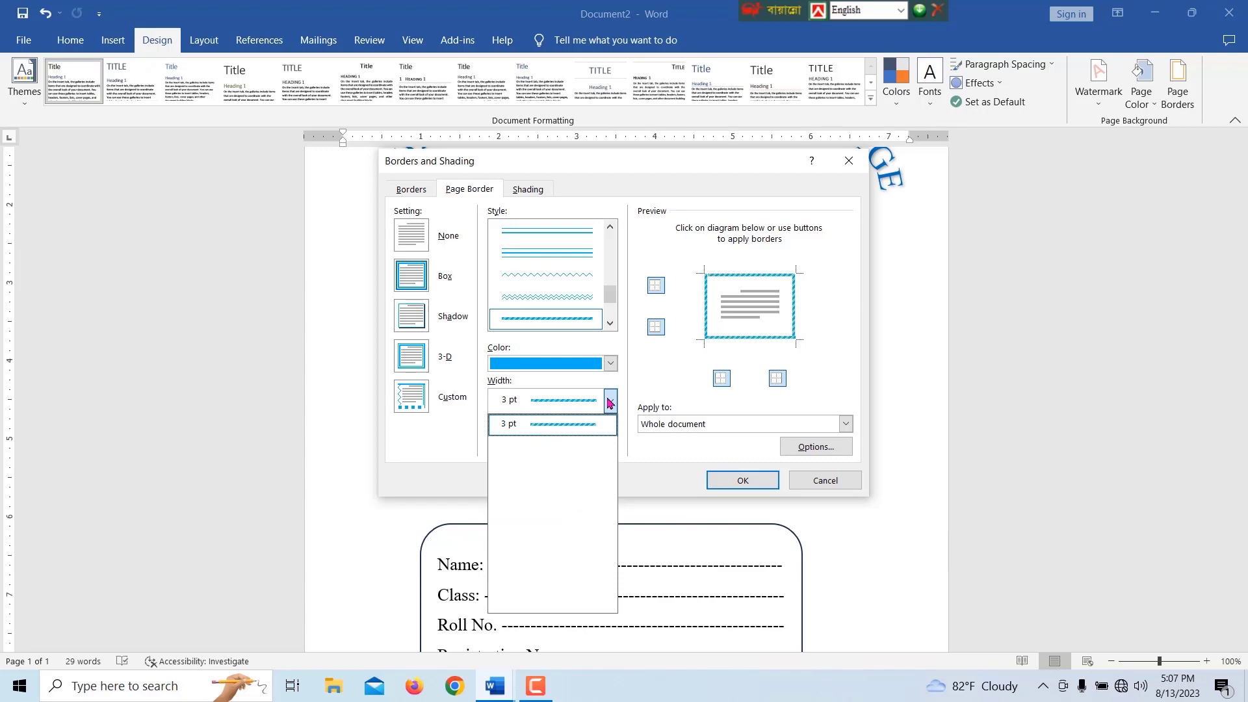
pyautogui.click(609, 401)
pyautogui.click(742, 480)
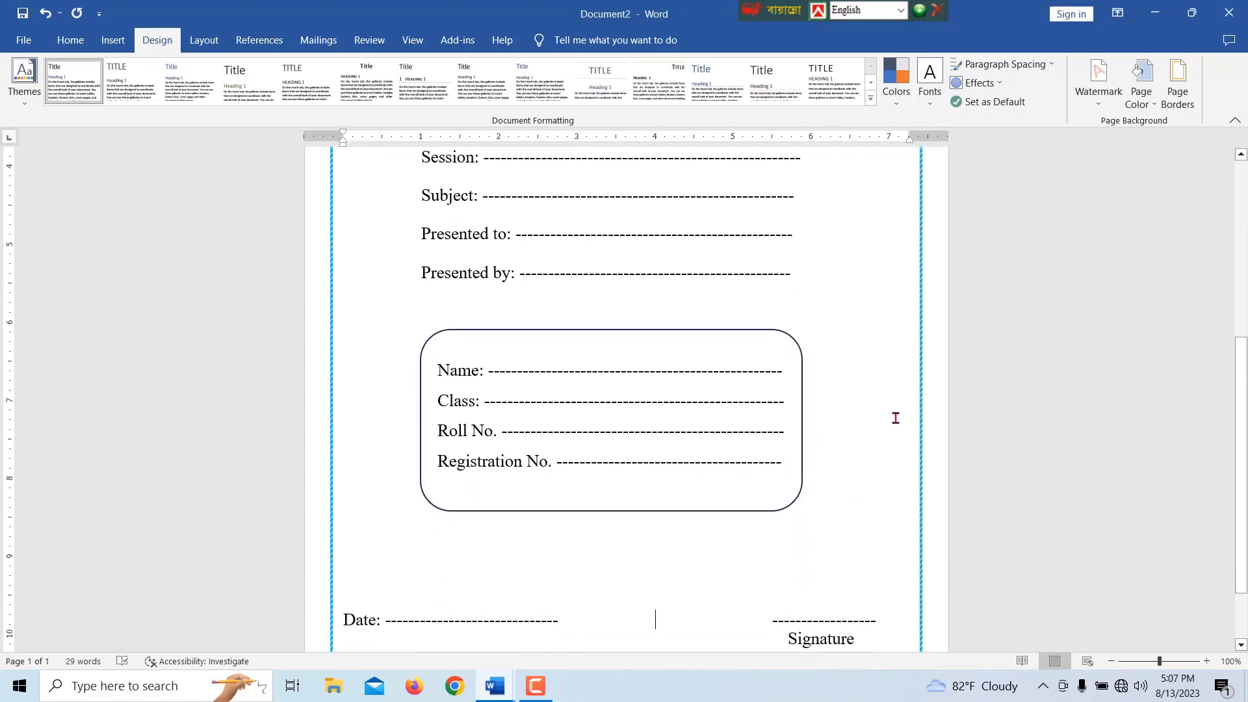
pyautogui.moveTo(1239, 462)
pyautogui.mouseDown()
pyautogui.moveTo(1239, 262)
pyautogui.moveTo(1237, 514)
pyautogui.moveTo(1242, 260)
pyautogui.mouseUp()
pyautogui.moveTo(1246, 320); pyautogui.dragTo(1244, 359)
pyautogui.doubleClick(149, 44)
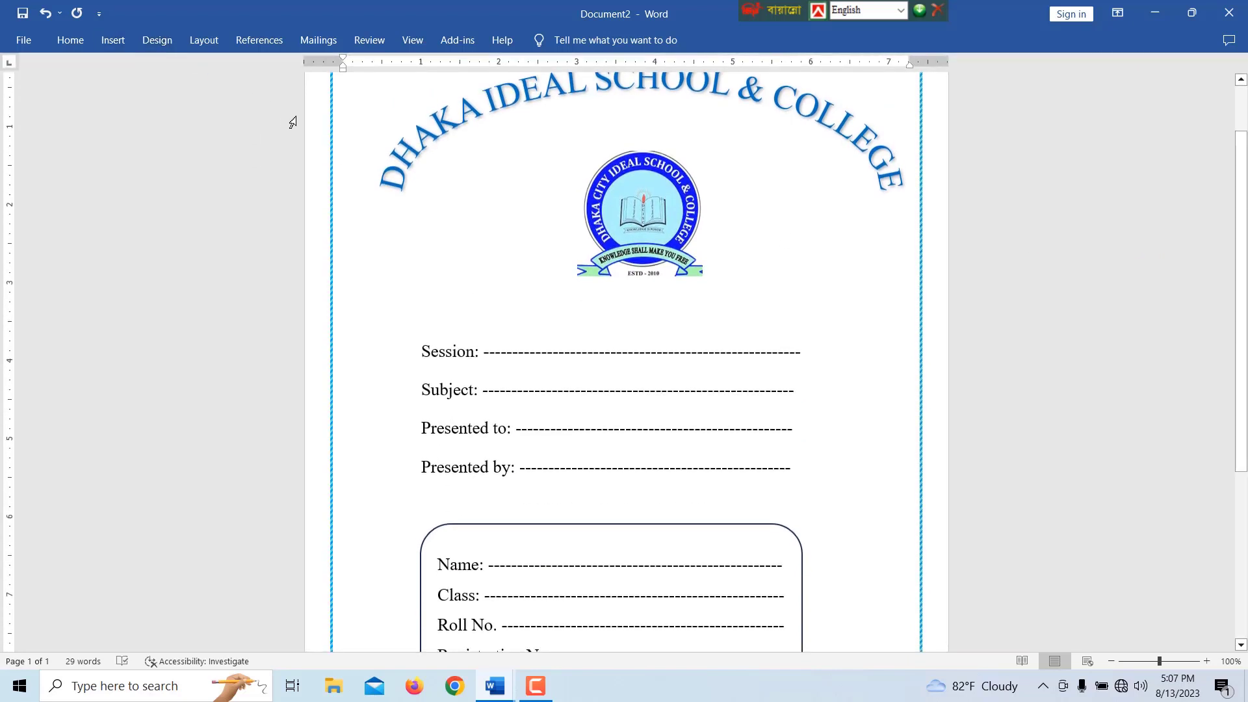
pyautogui.moveTo(1232, 306); pyautogui.dragTo(1062, 56)
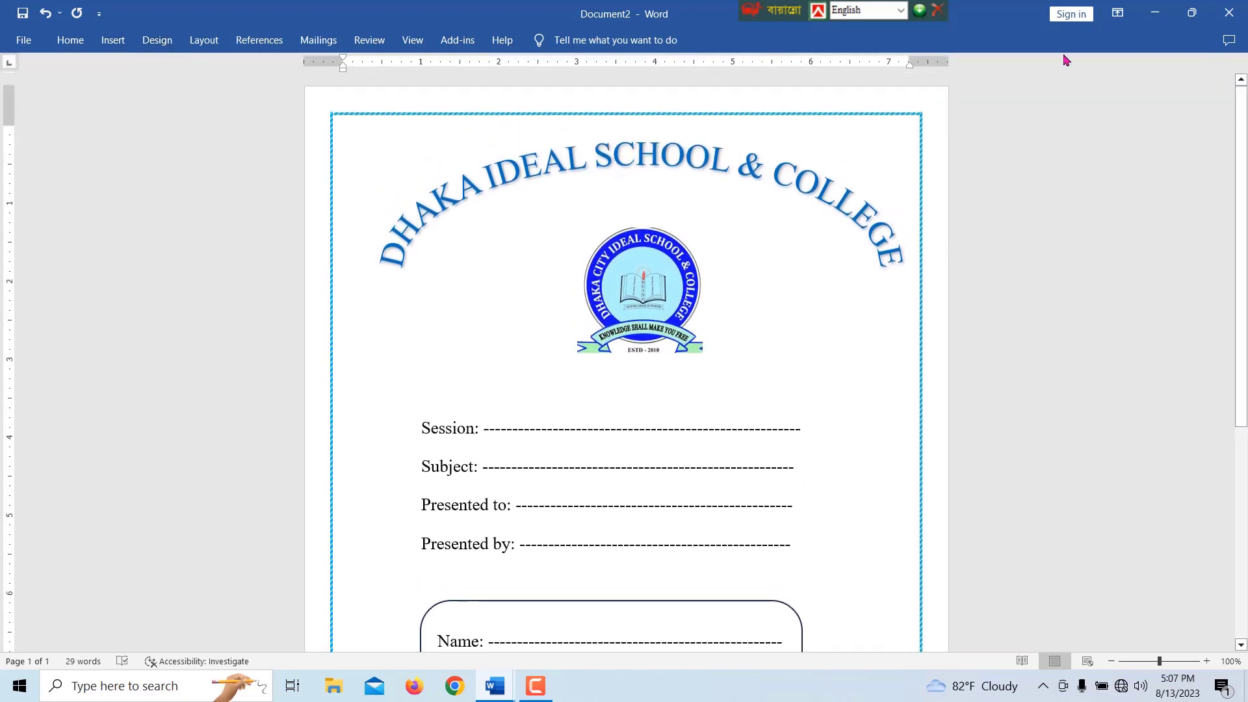
# Set the page color to Blue-Gray, Text 2, Lighter 60% and show the whole page at 60% zoom.
pyautogui.click(140, 43)
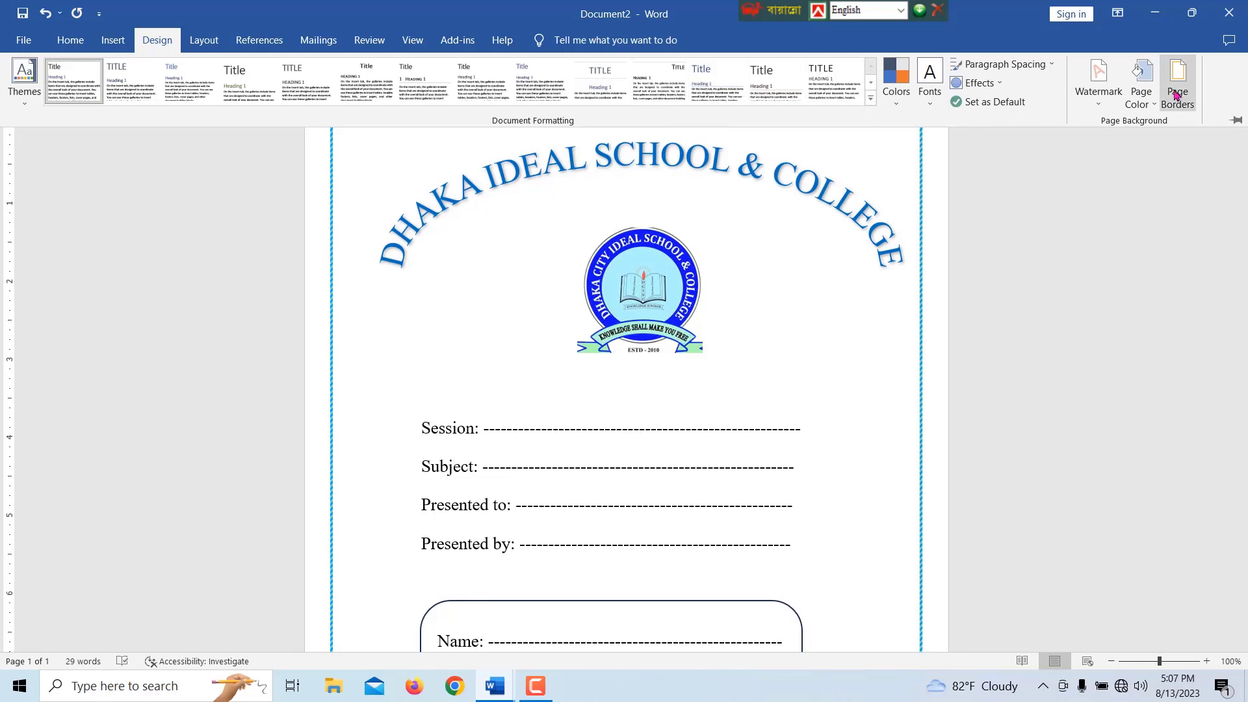
pyautogui.click(1141, 96)
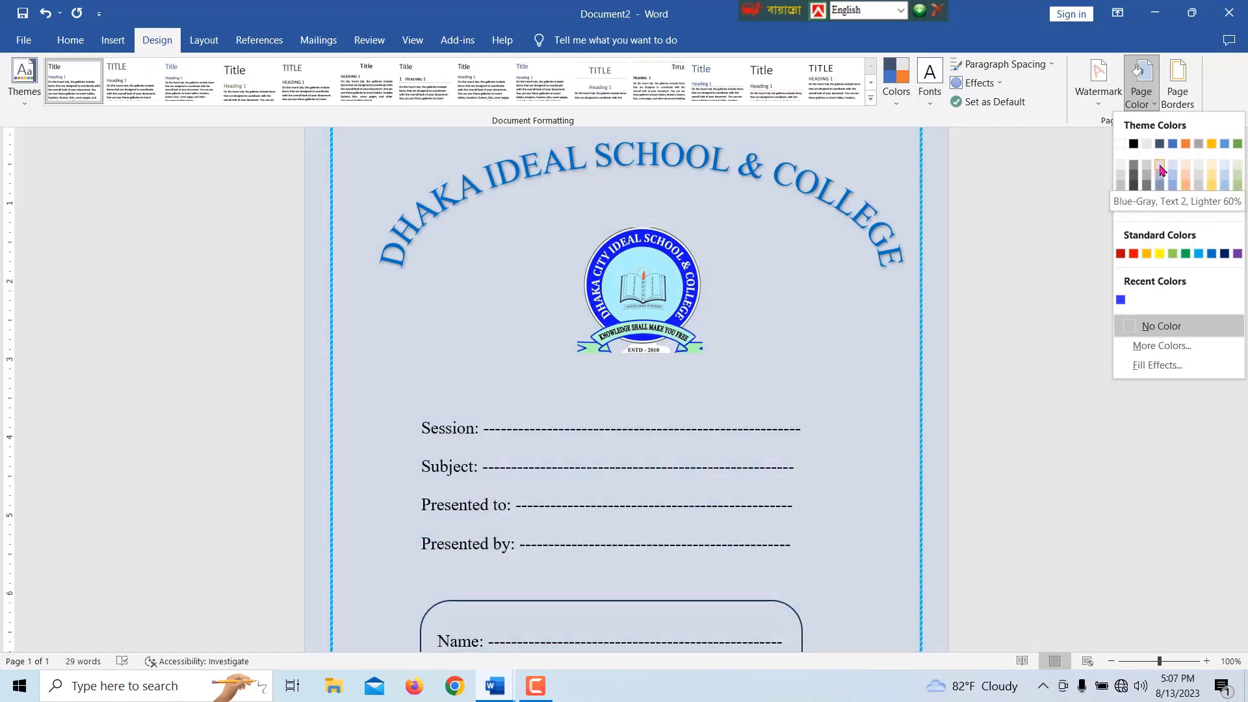
pyautogui.click(1161, 171)
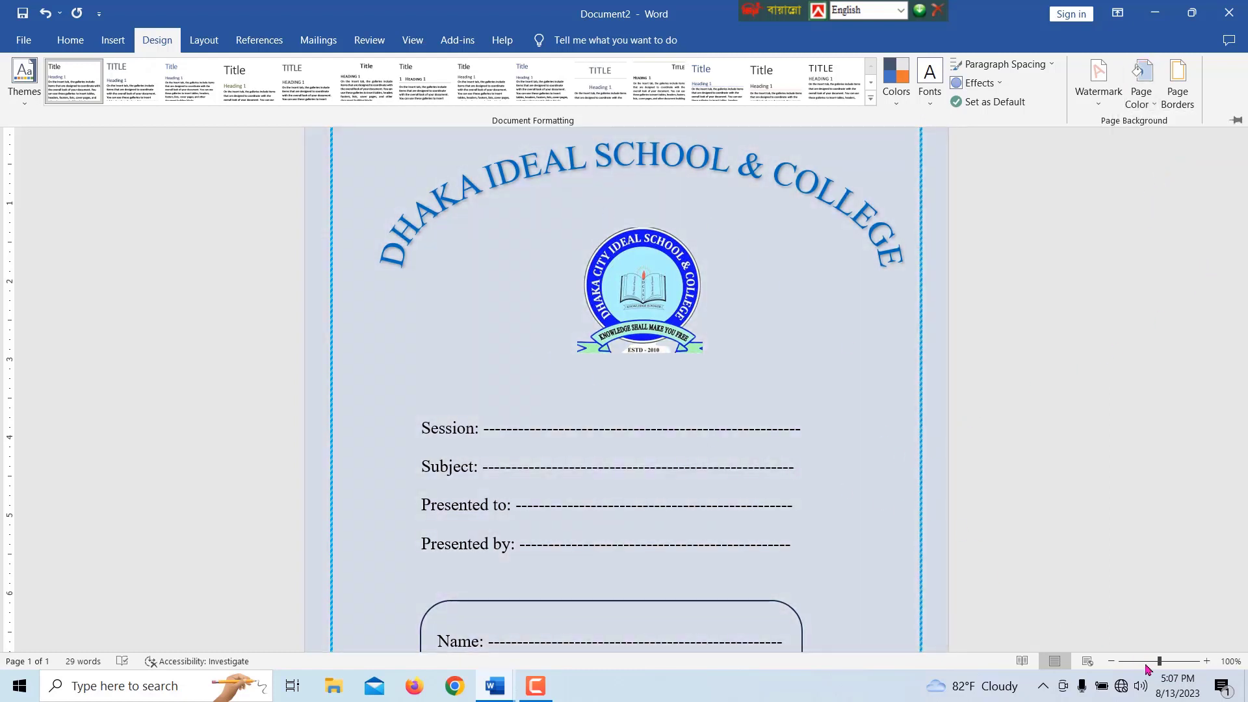
pyautogui.moveTo(1161, 663); pyautogui.dragTo(1145, 668)
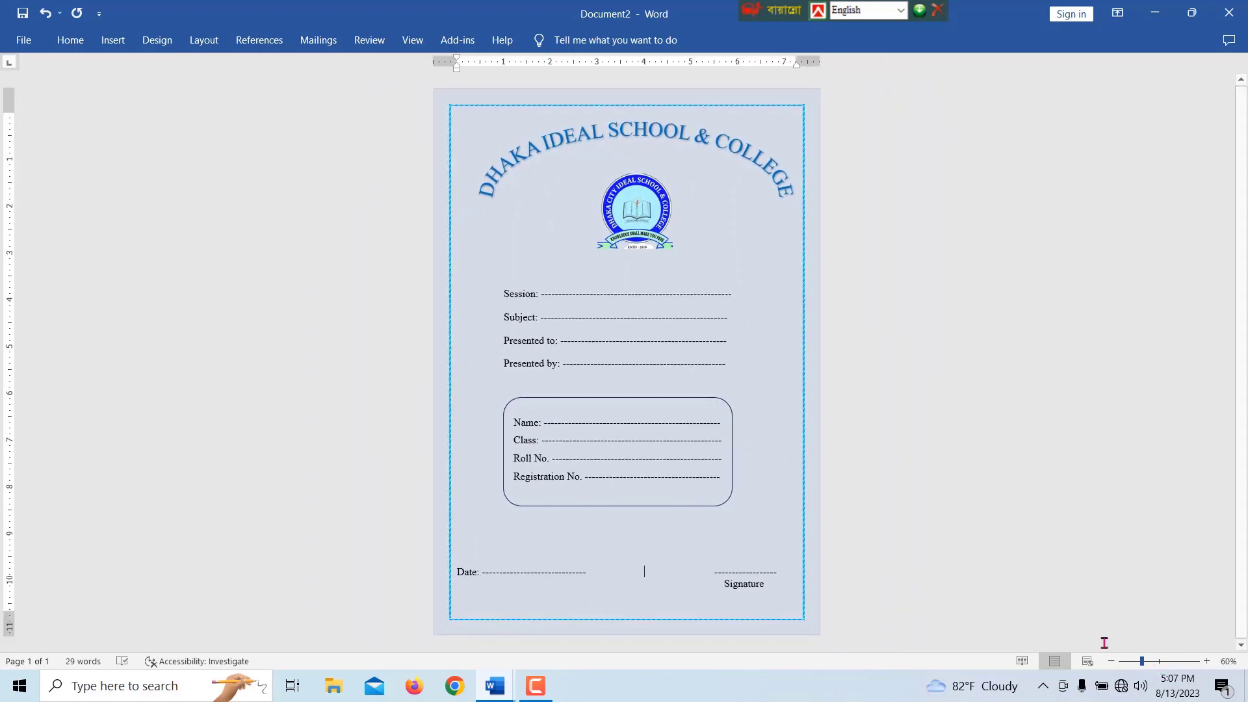